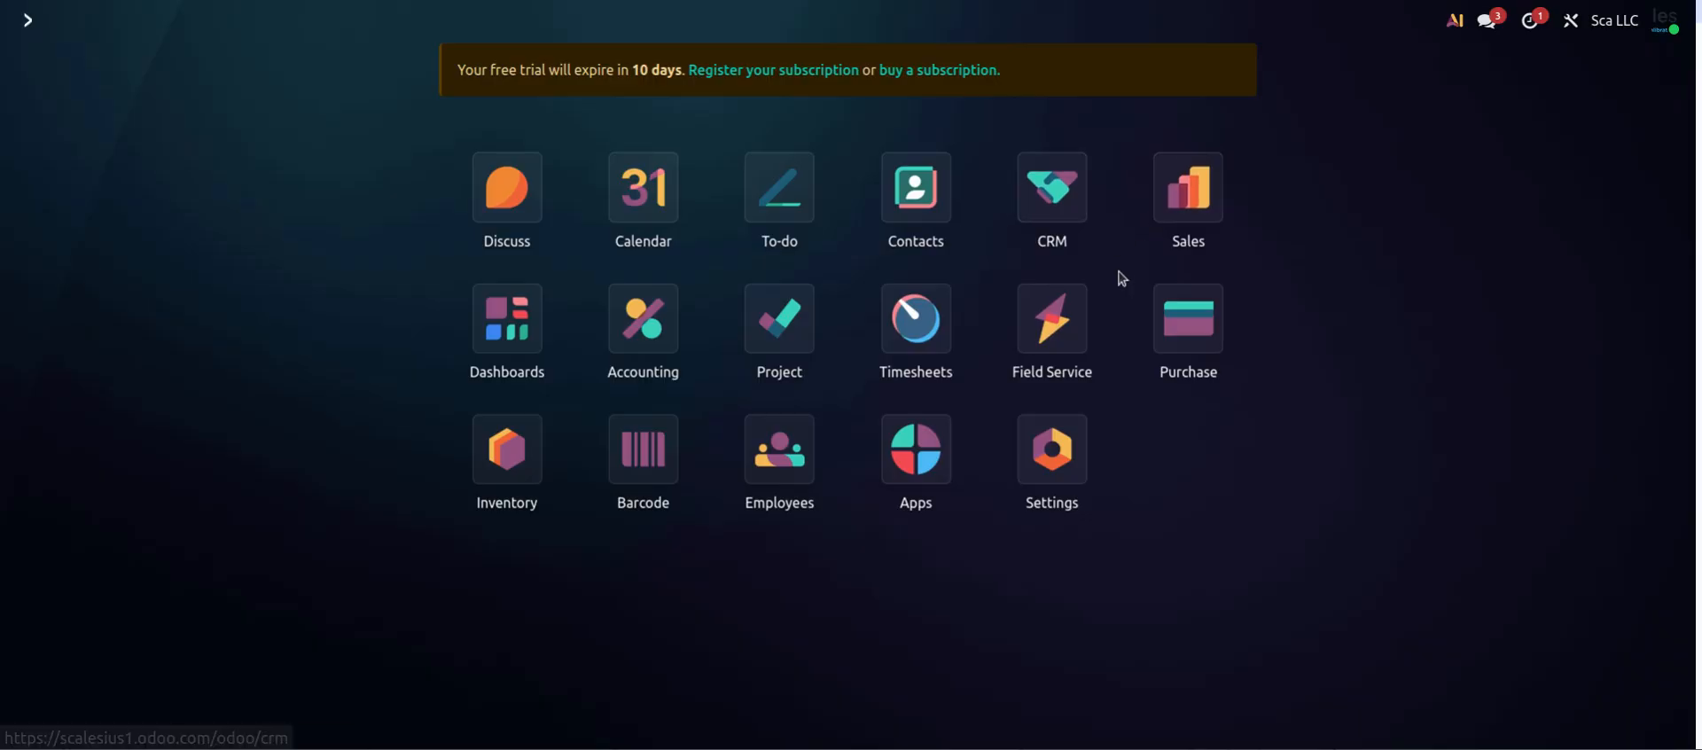
Start a new opportunity in the CRM pipeline and show the contact choices for it.
left_click(1060, 202)
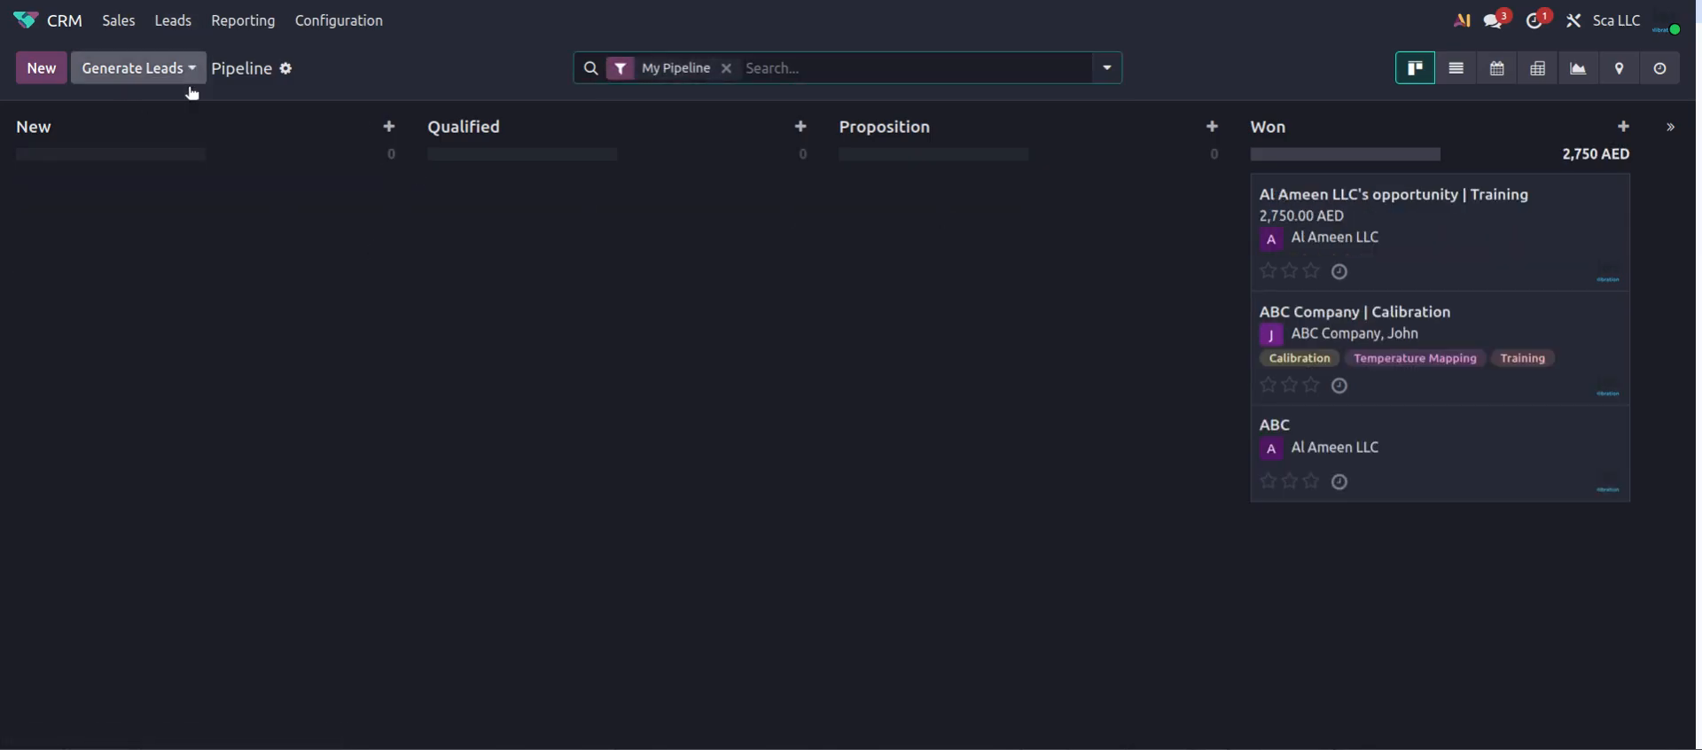
left_click(59, 70)
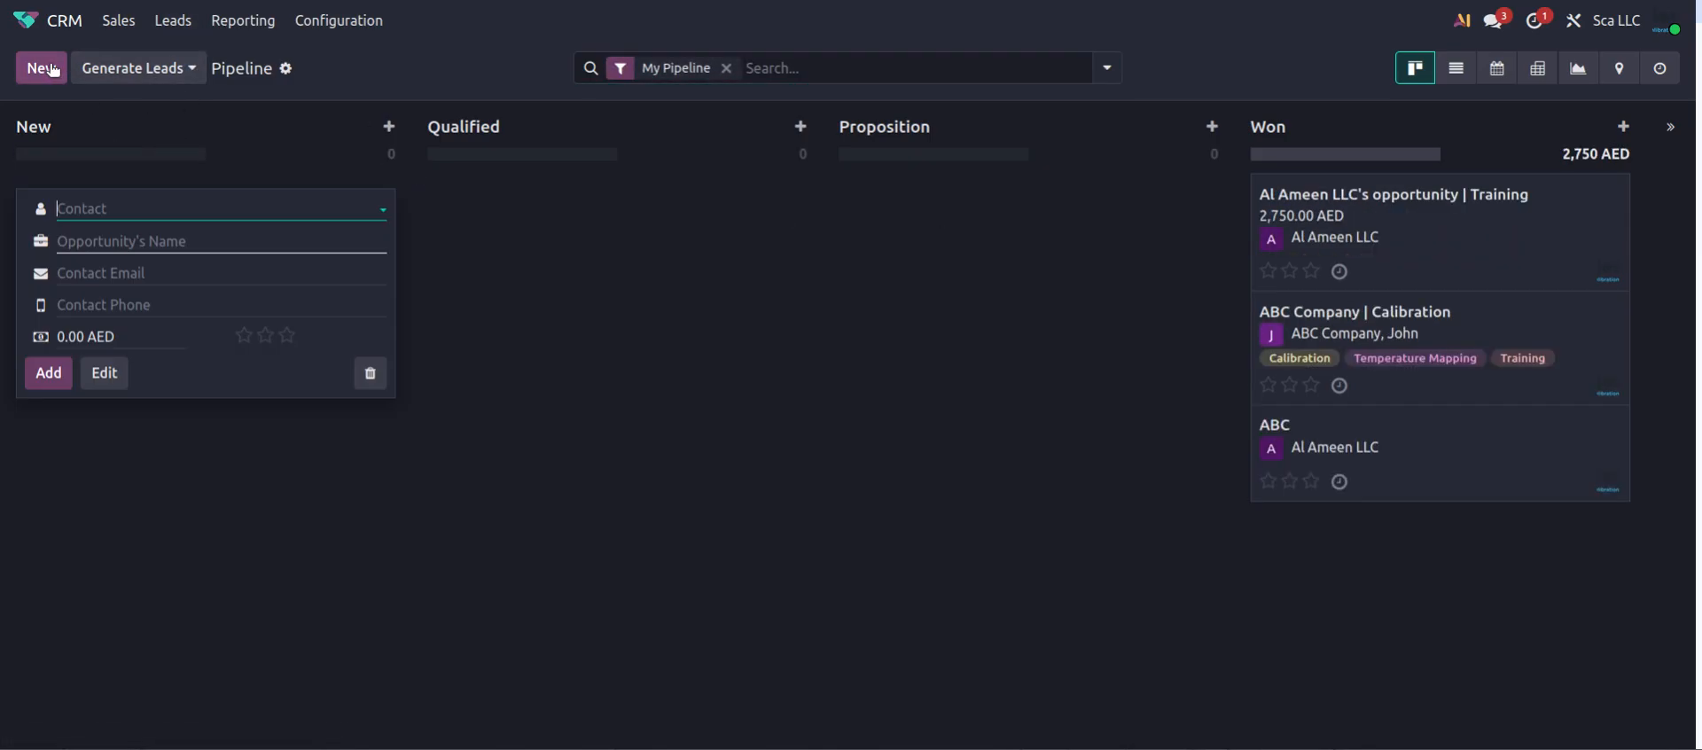
left_click(105, 207)
left_click(105, 207)
left_click(104, 207)
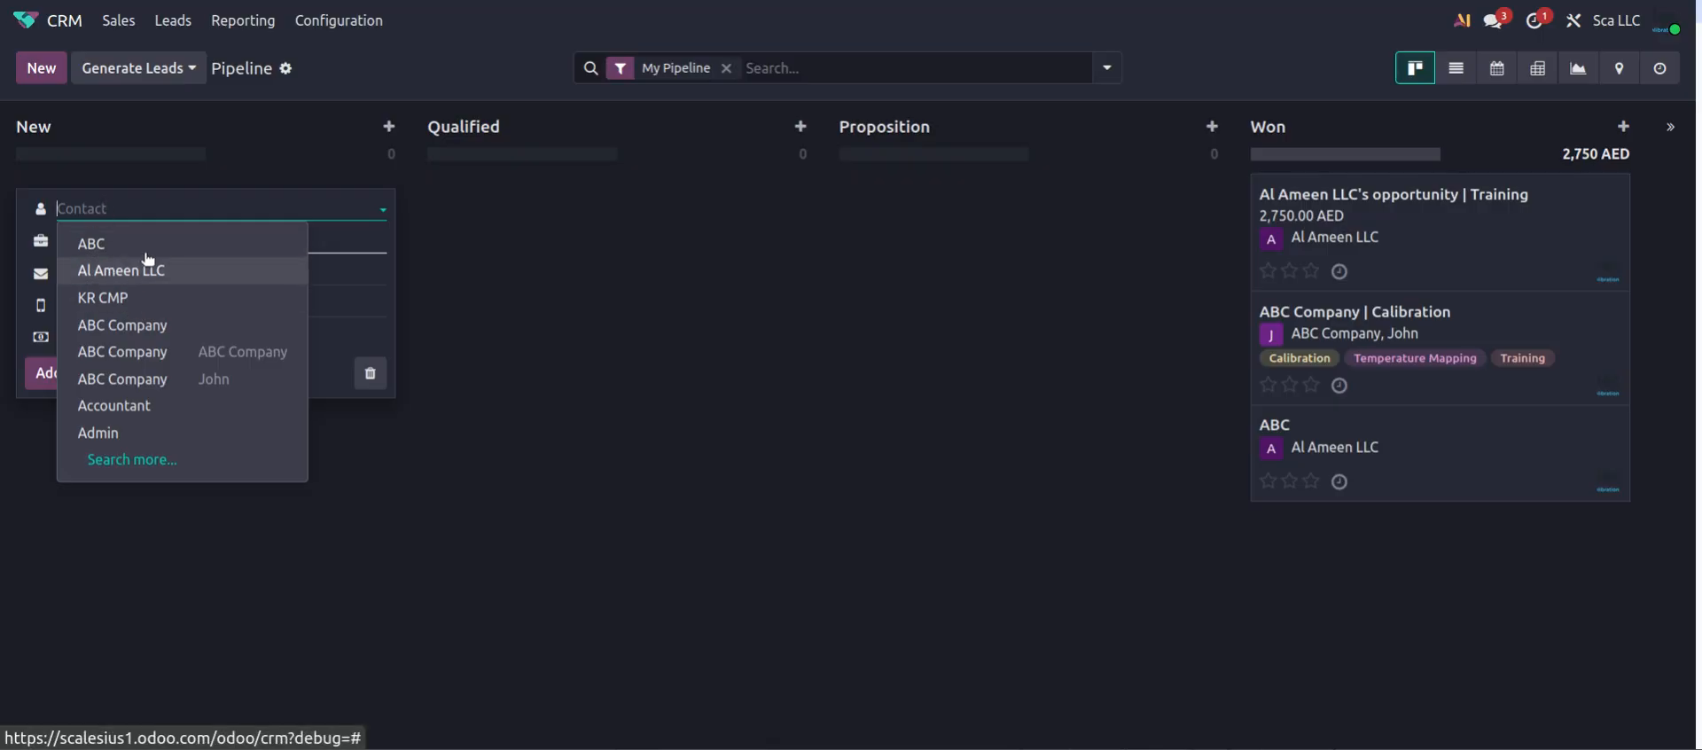
left_click(181, 206)
left_click(176, 205)
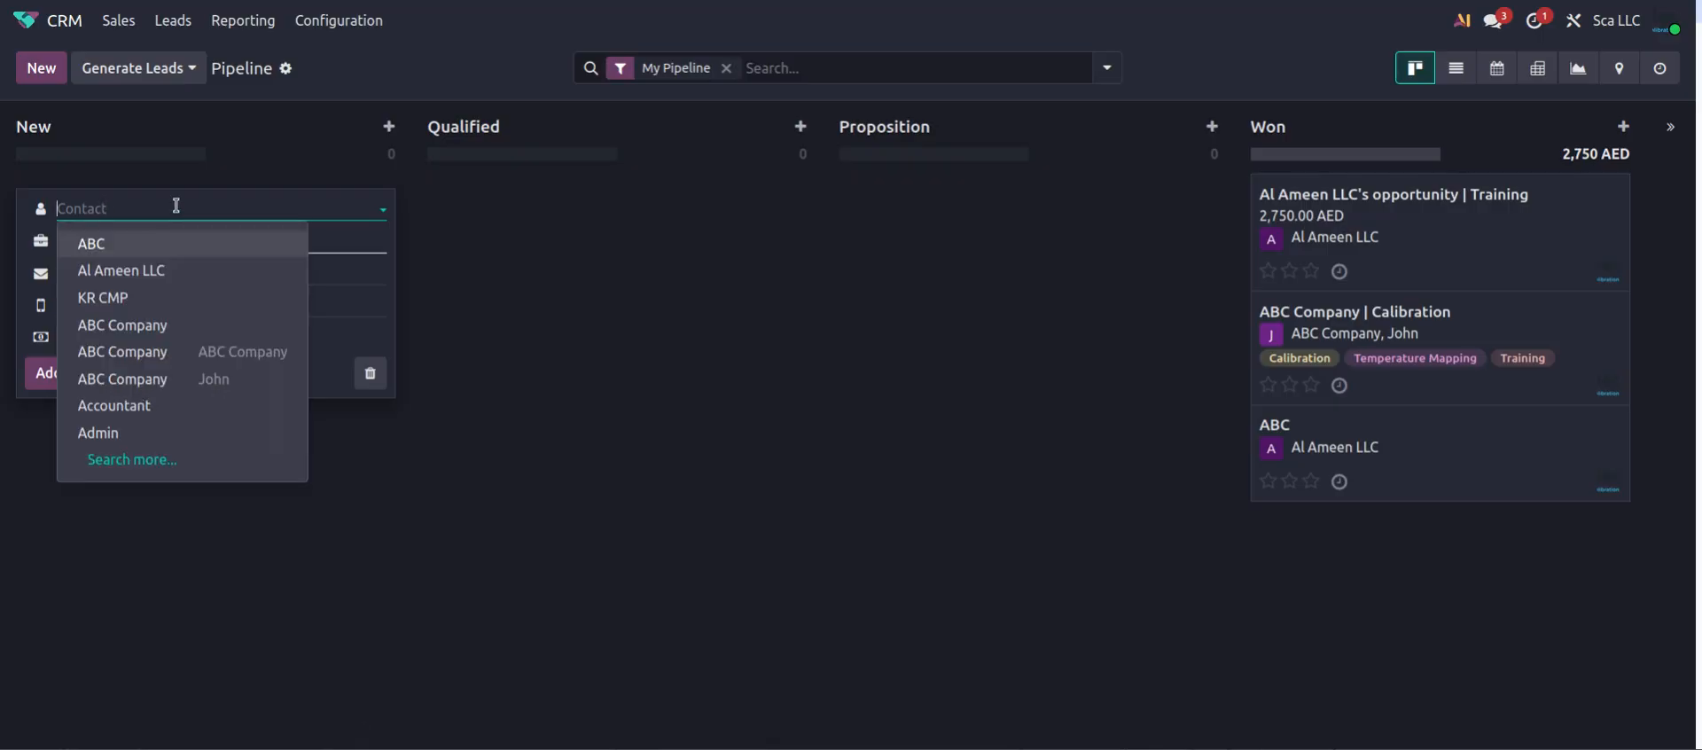
Enter My Company as the opportunity's contact and open the full form for creating that contact.
type("My company")
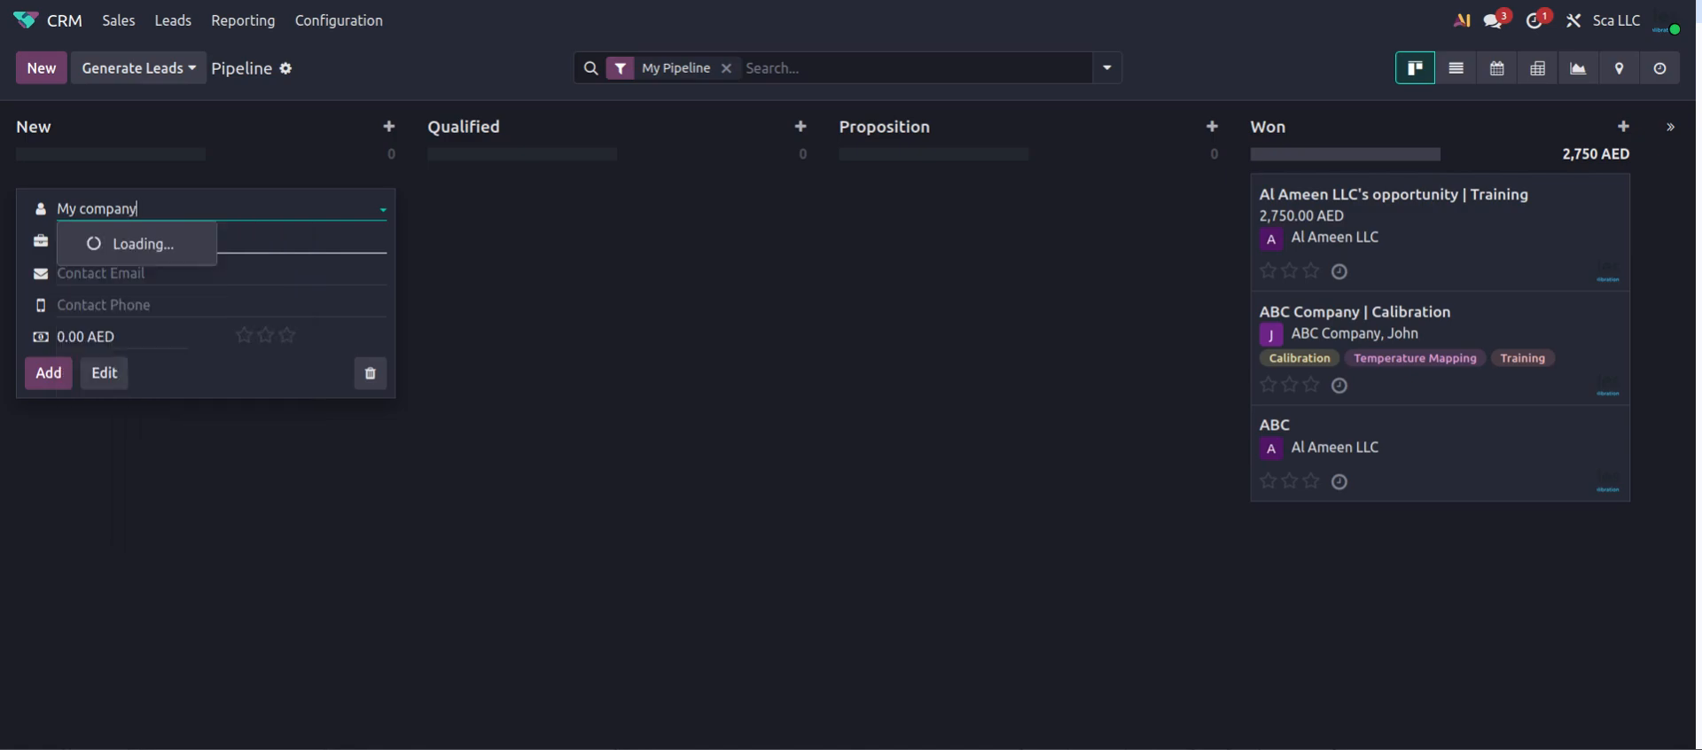
key("BackSpace")
key("BackSpace")
key("BackSpace")
key("BackSpace")
key("BackSpace")
key("BackSpace")
key("BackSpace")
key("BackSpace")
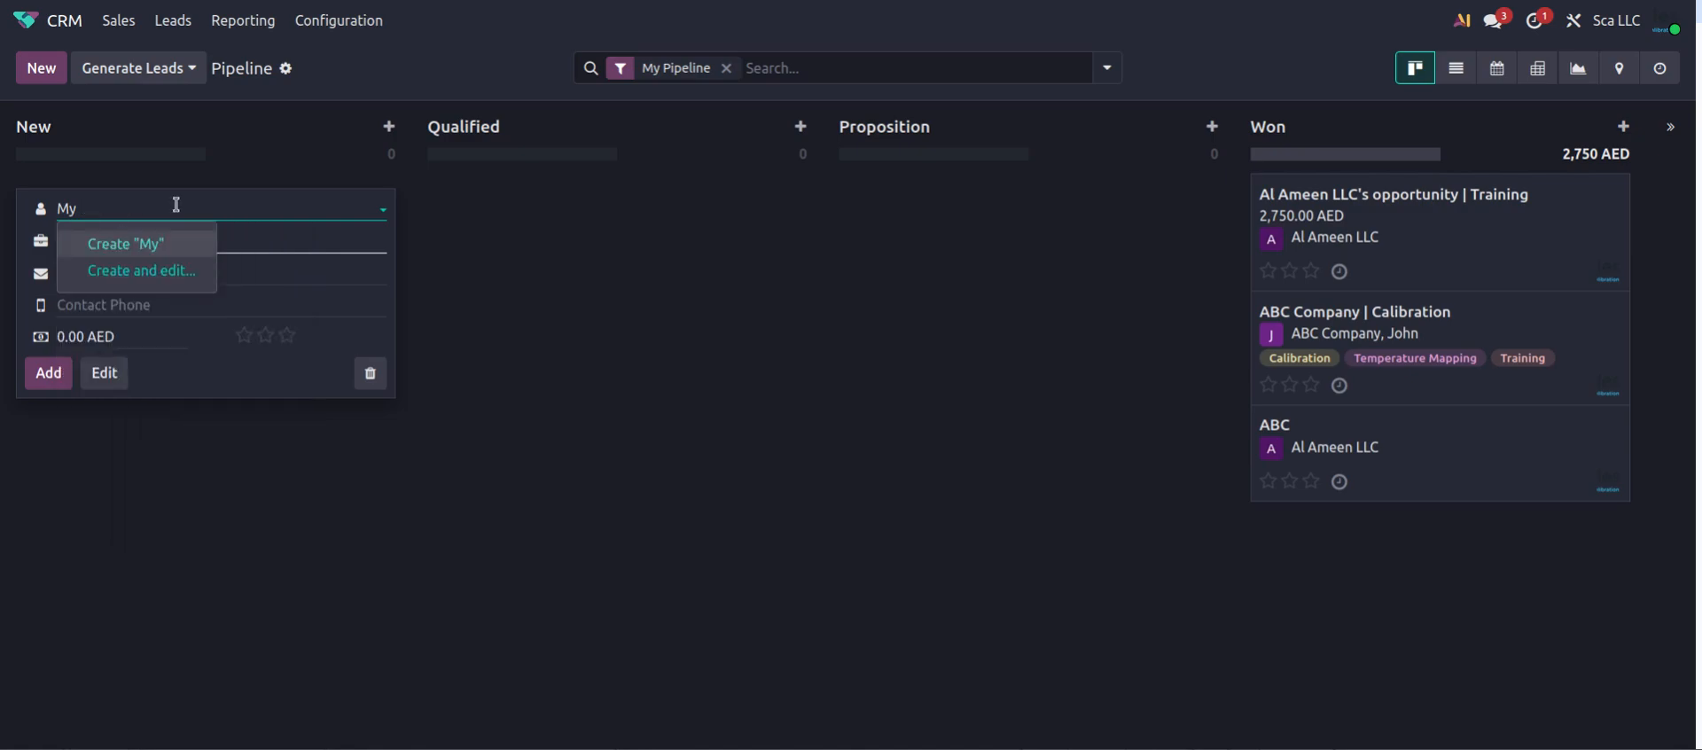
type("Company")
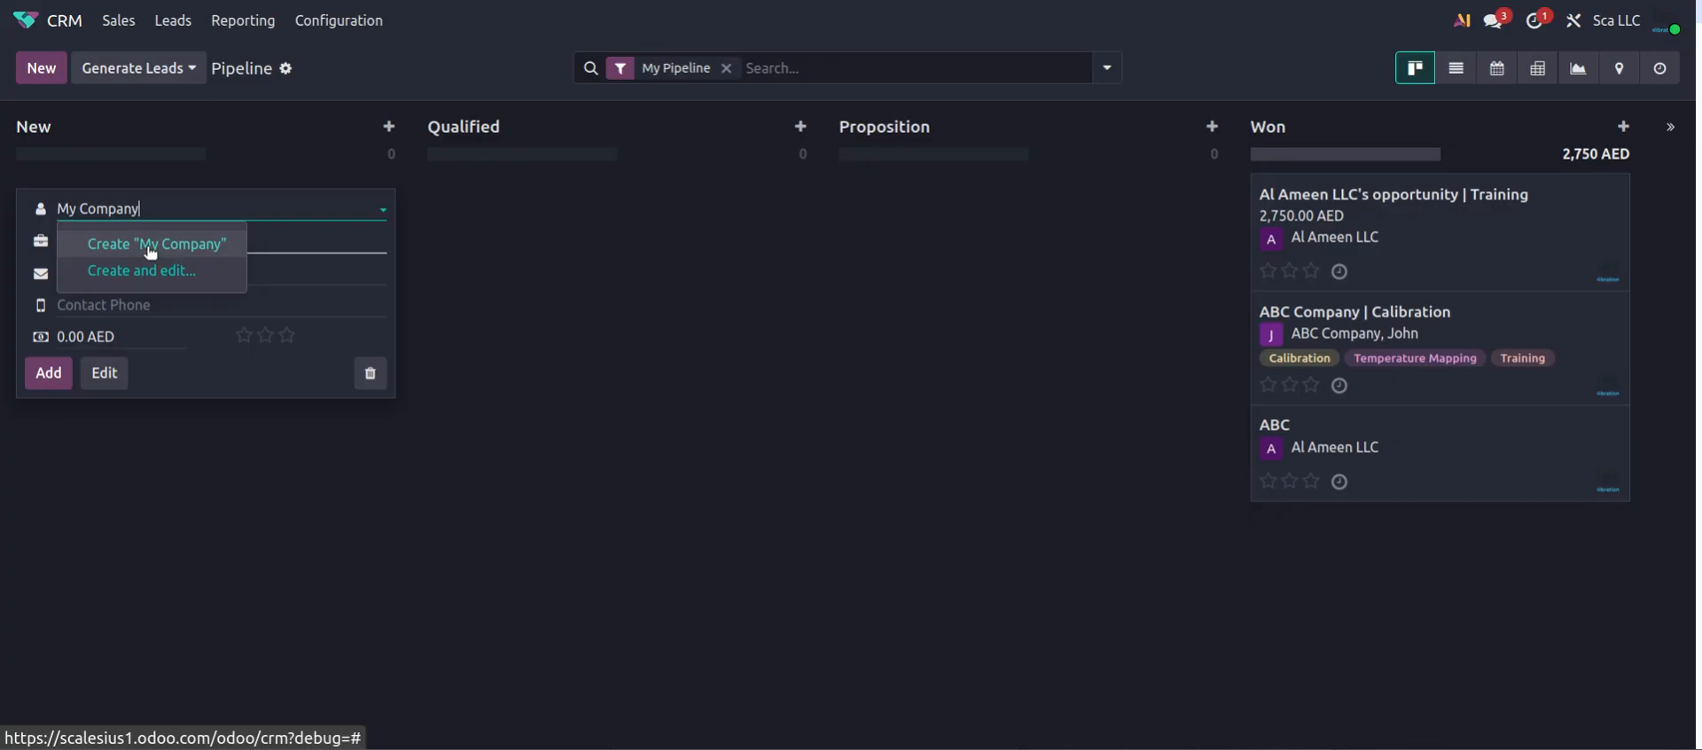
left_click(161, 270)
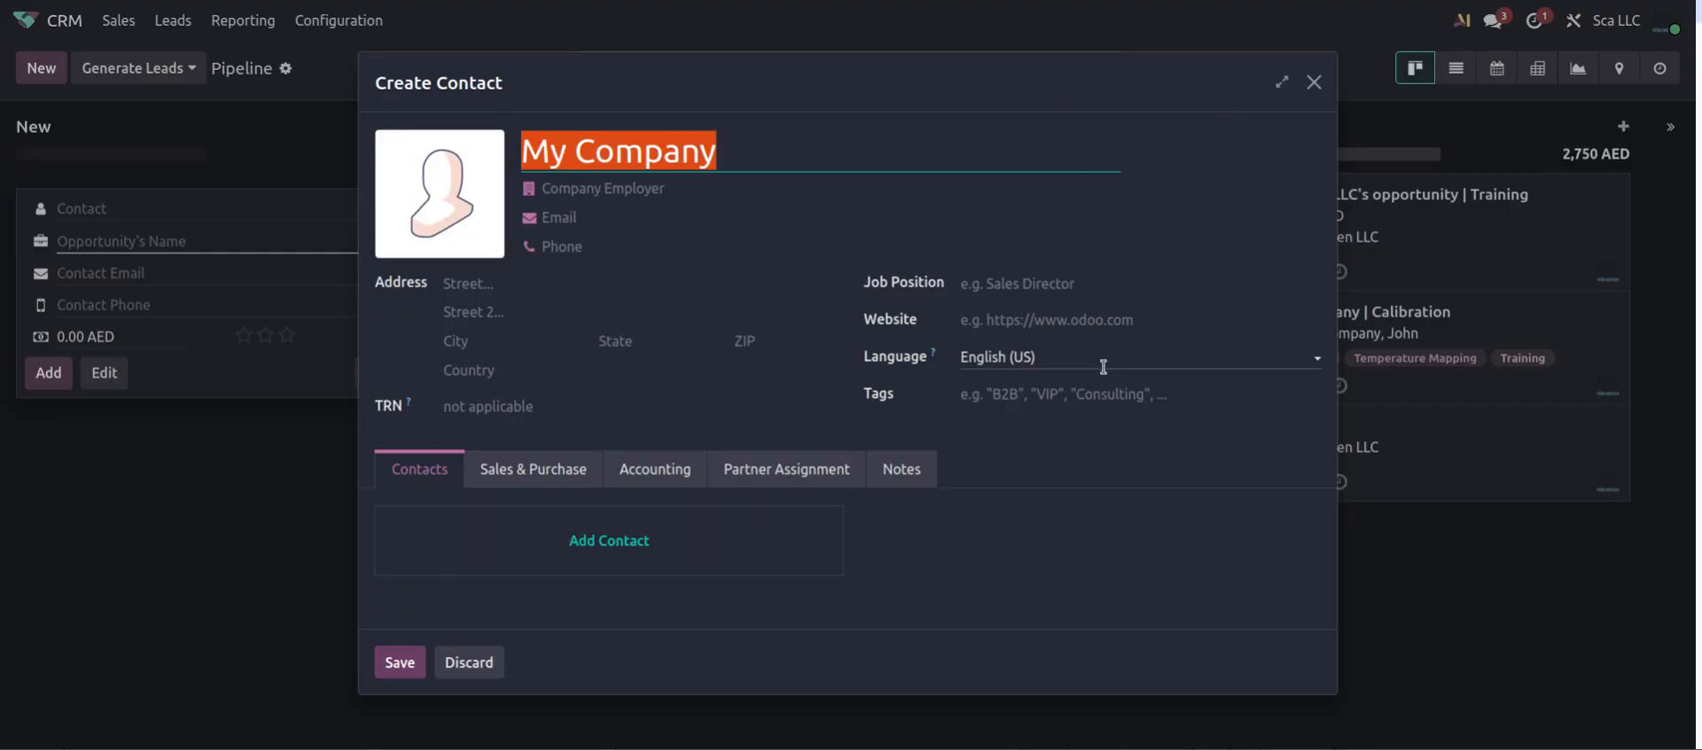
left_click(769, 154)
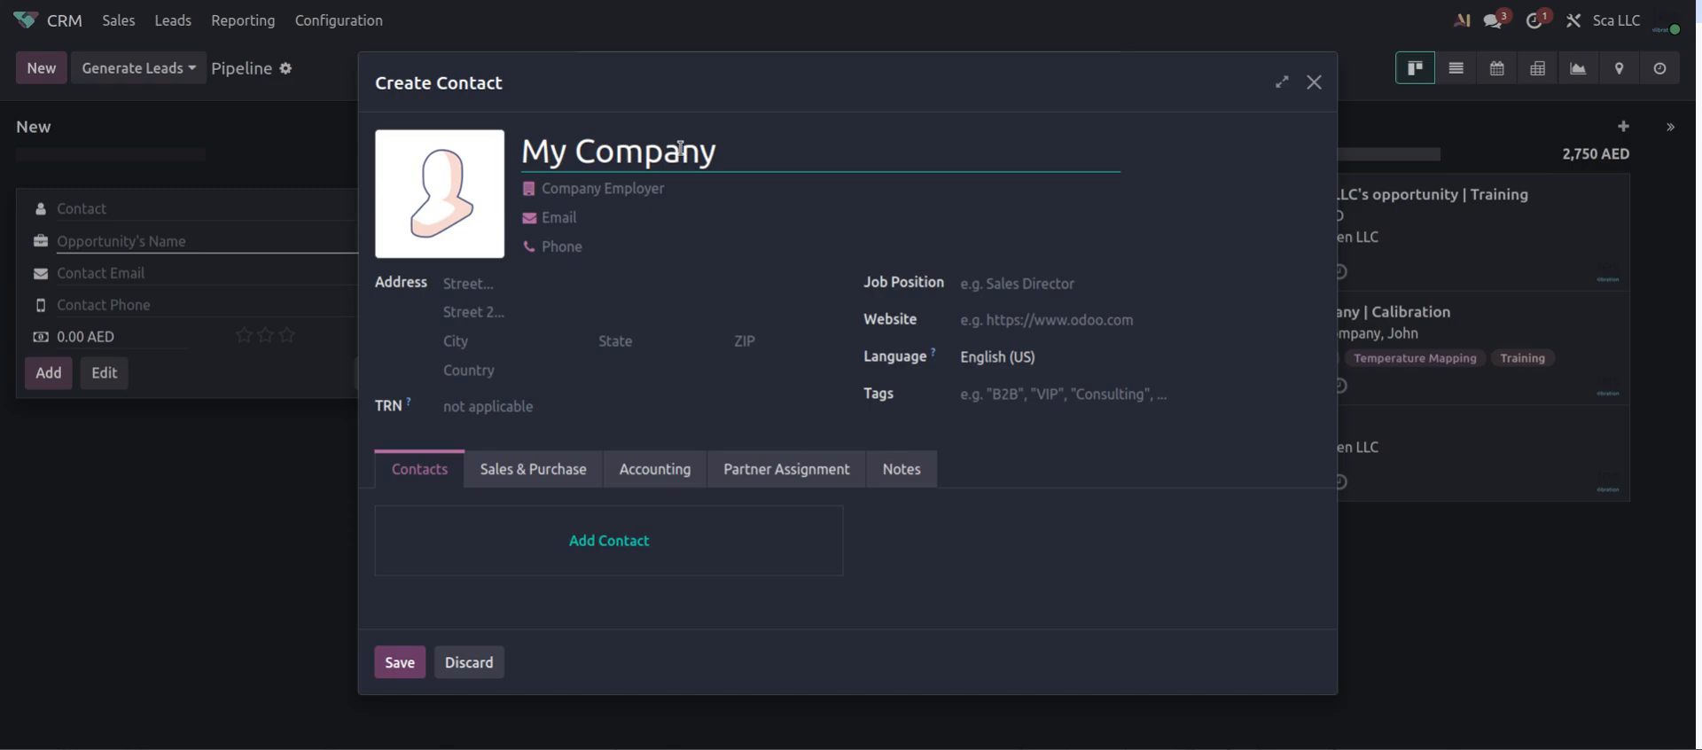
Set the address state of My Company to Dubai (AE), in the United Arab Emirates.
left_click(471, 282)
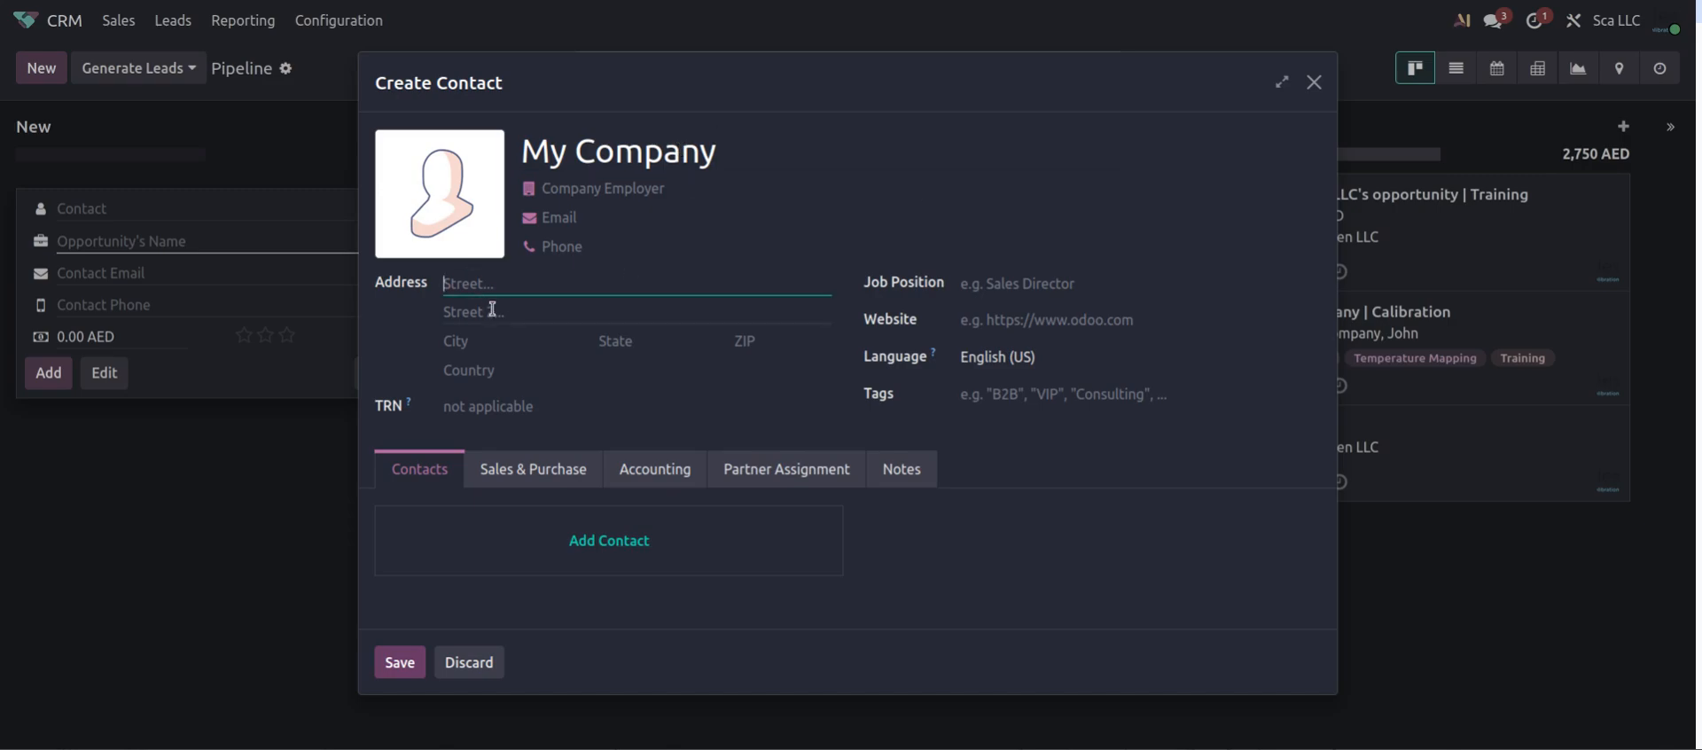
left_click(507, 341)
left_click(646, 342)
type("d")
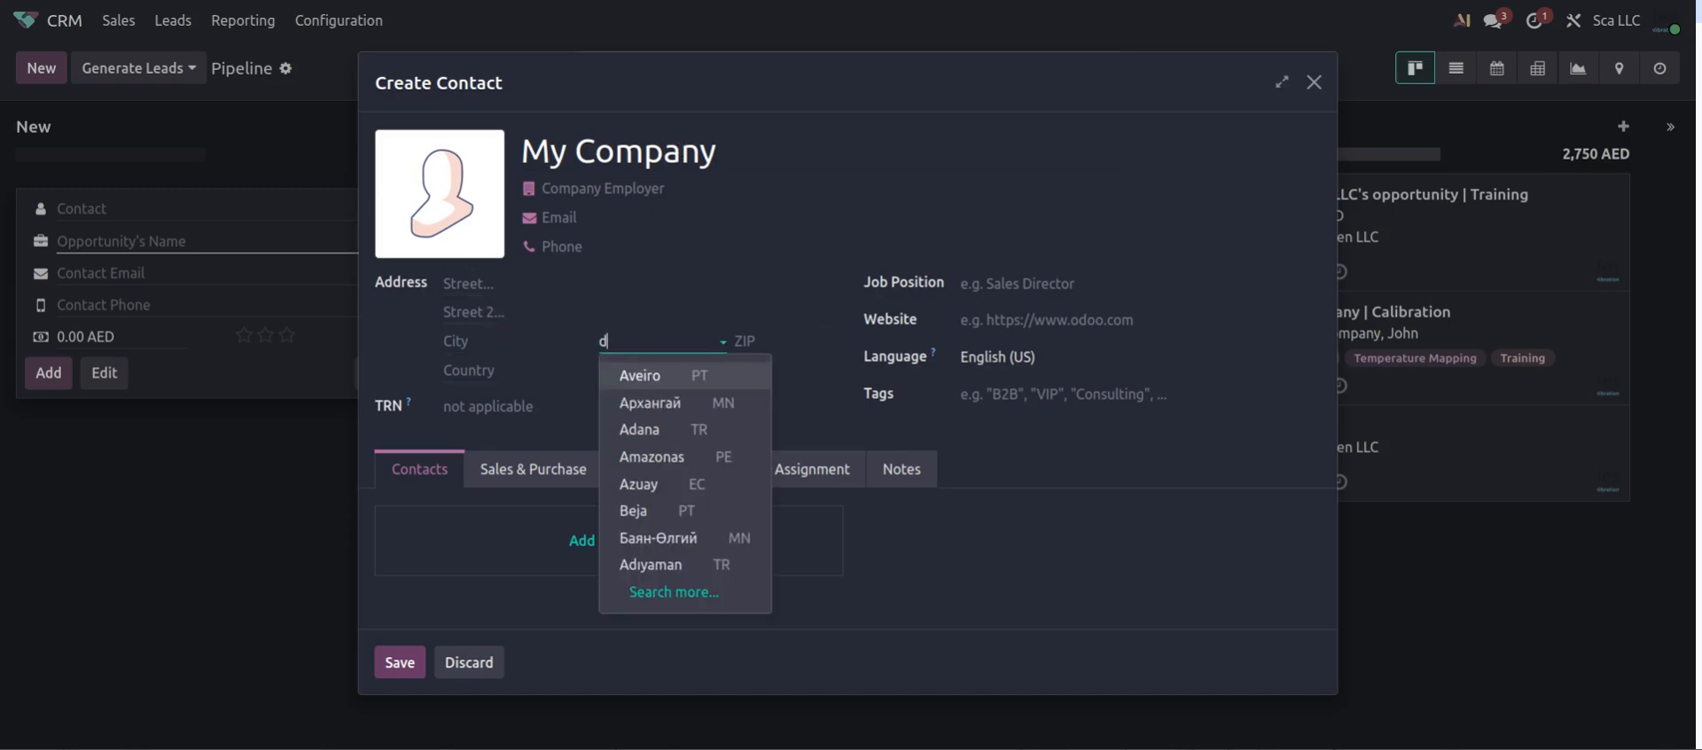
type("ubai")
left_click(625, 376)
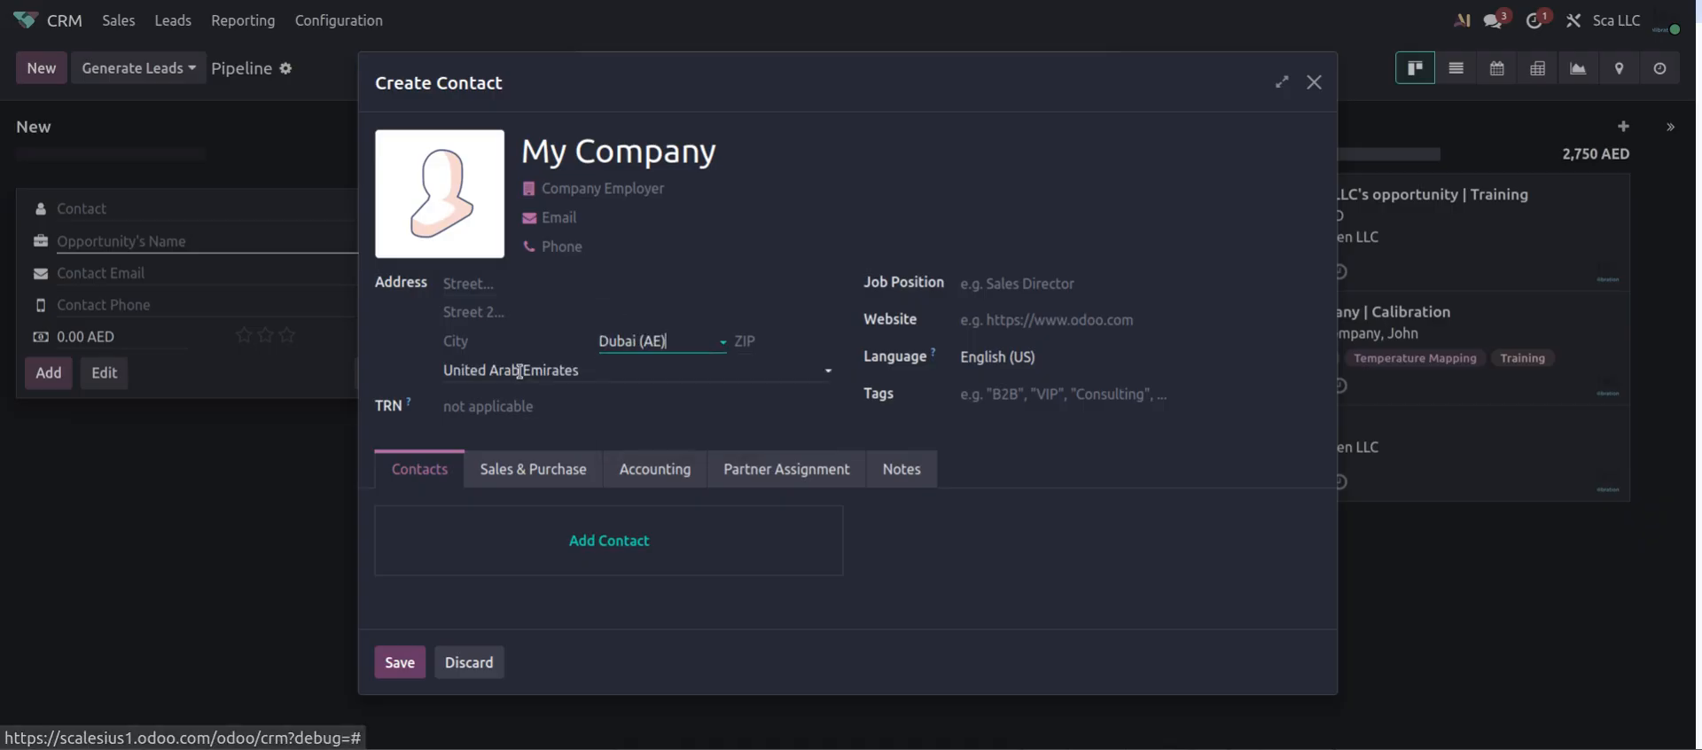
left_click(519, 372)
left_click(971, 437)
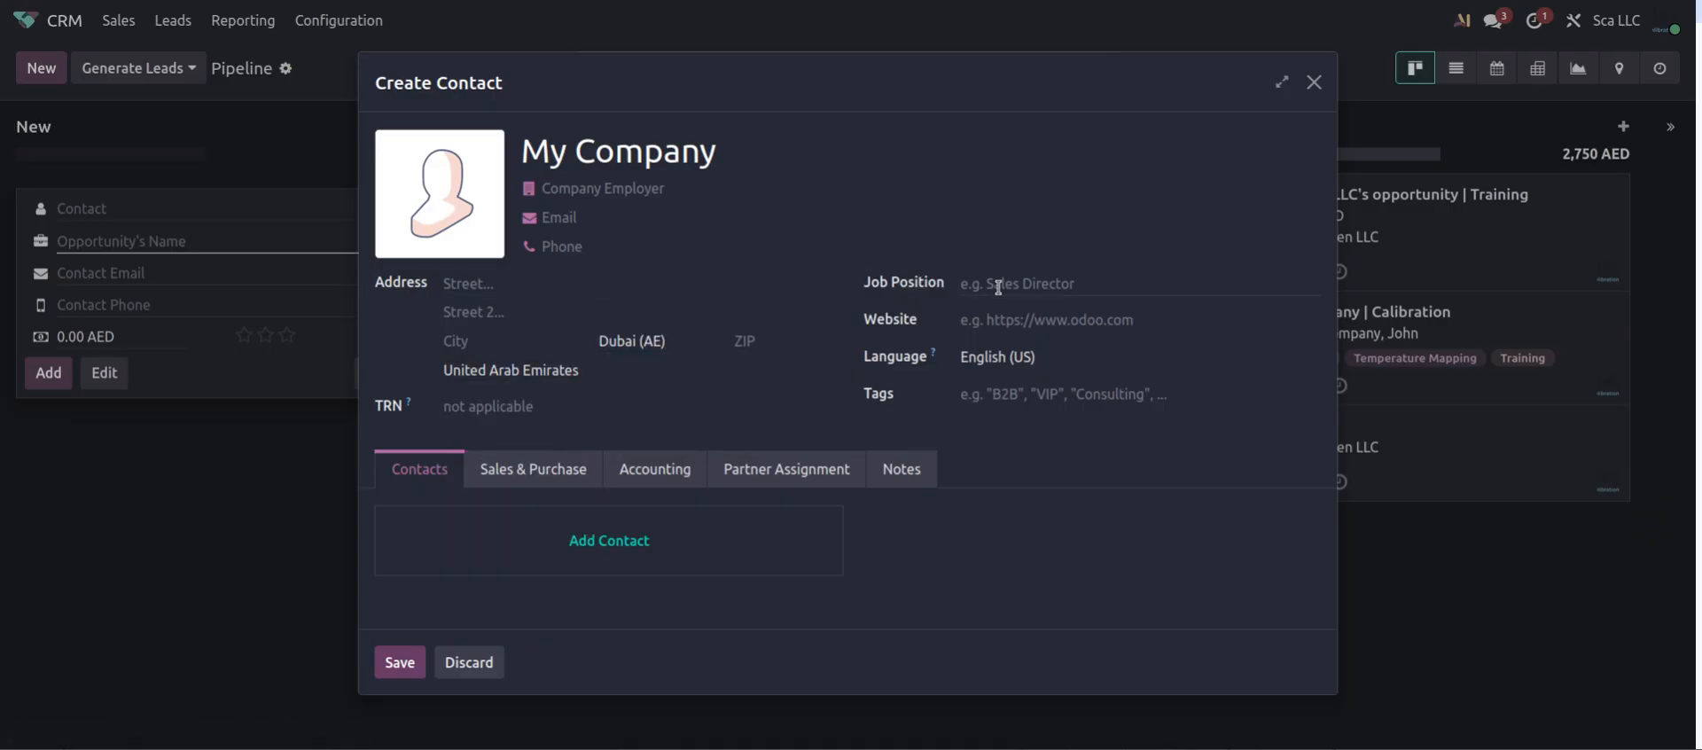
Enter the tax registration number (TRN) of My Company, leaving its website and tags empty.
left_click(1053, 323)
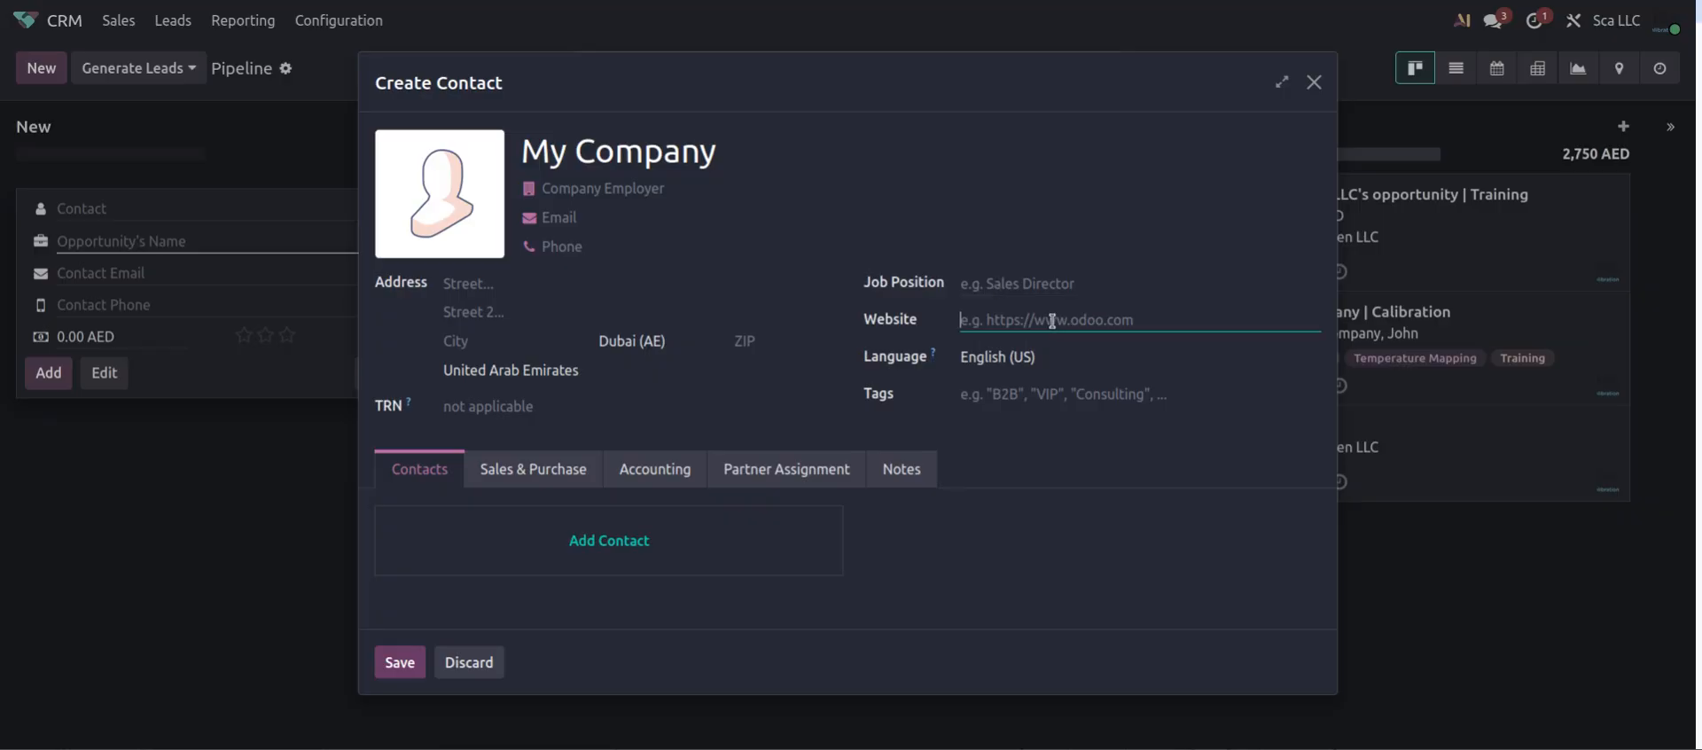
left_click(1068, 393)
left_click(1173, 453)
left_click(464, 411)
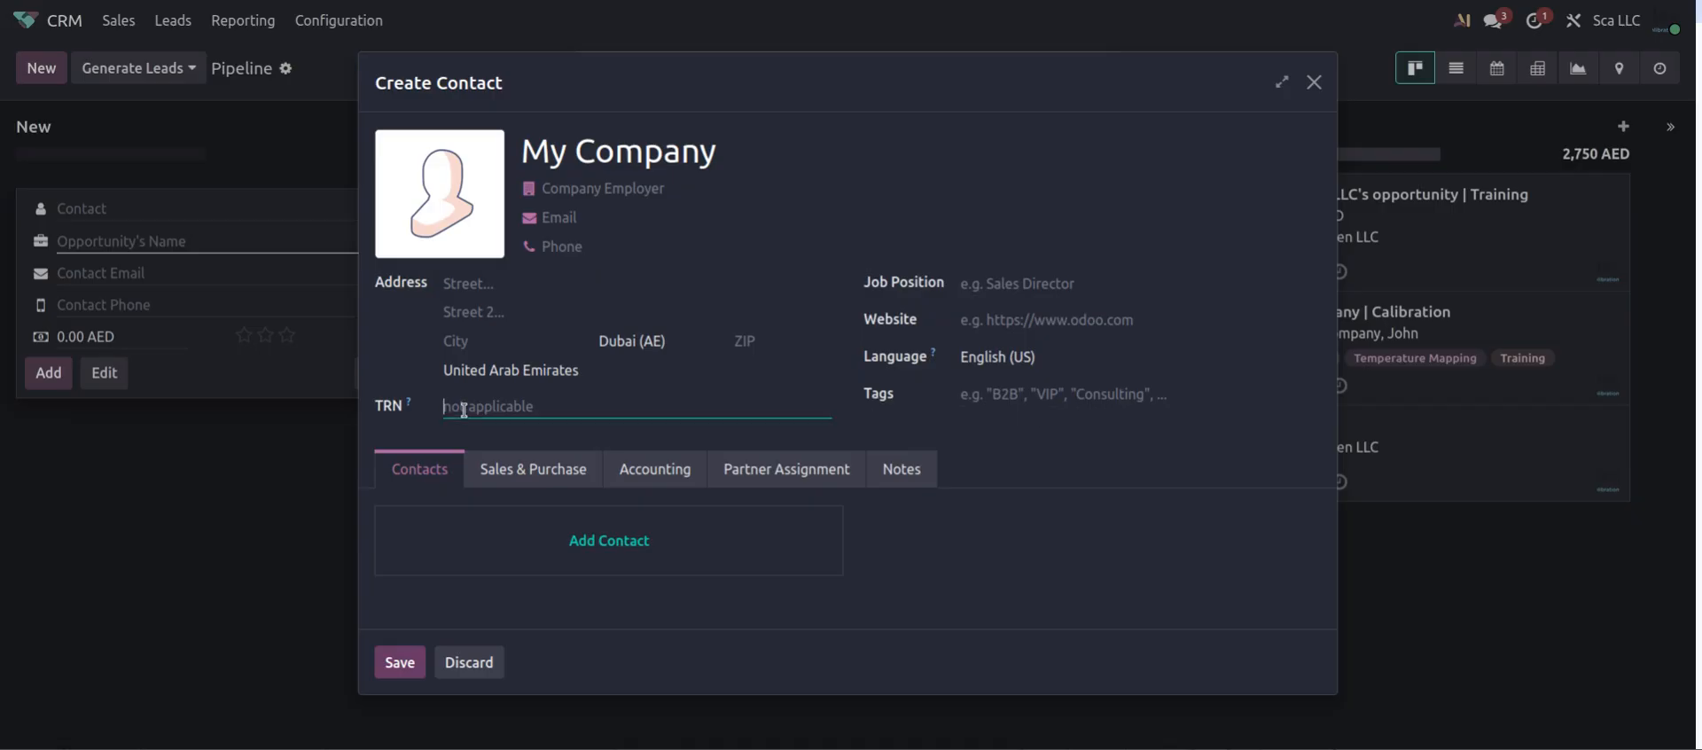
type("TAA1254")
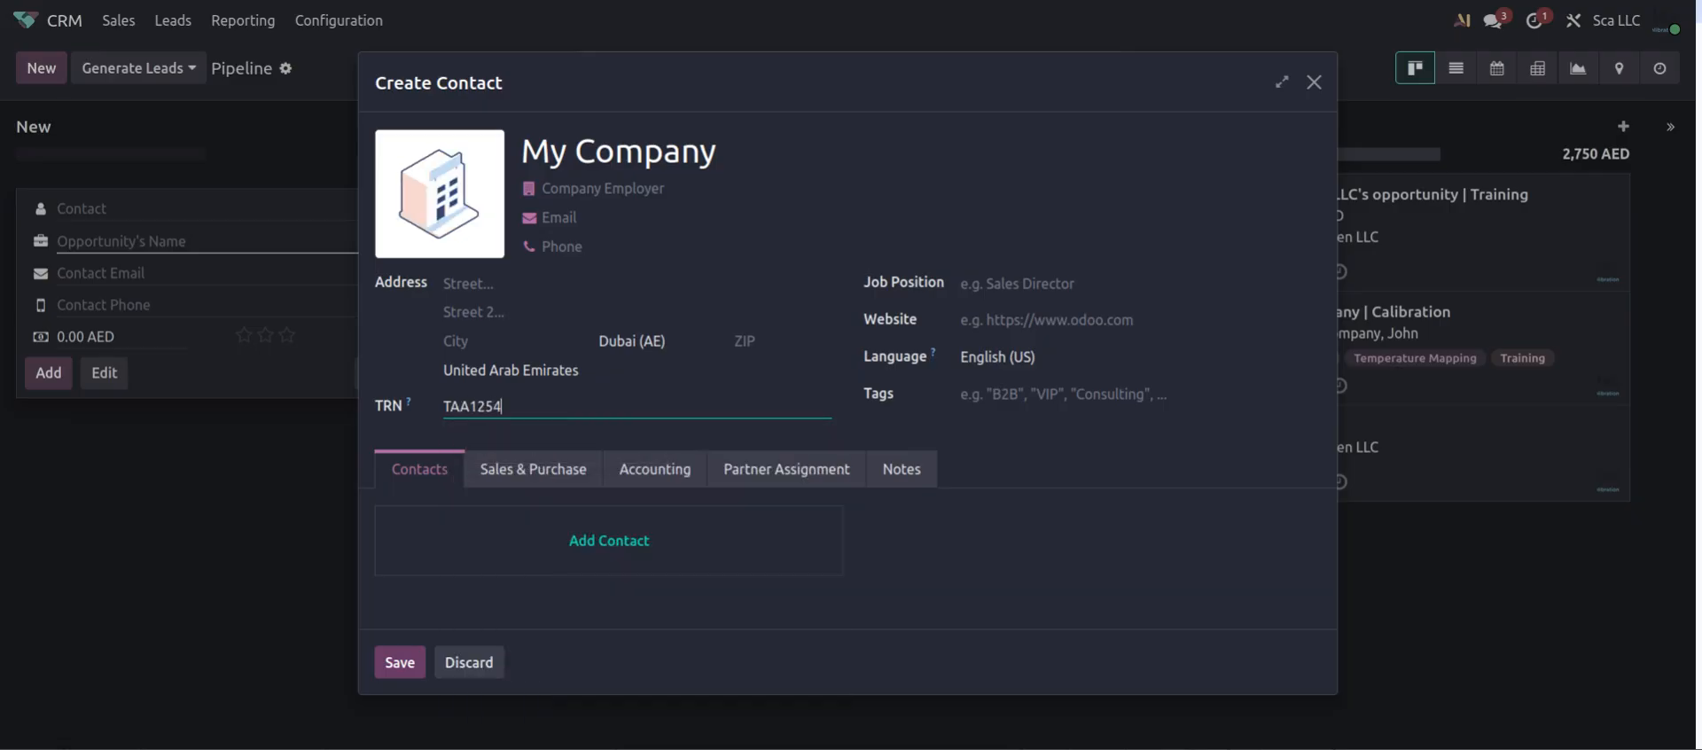
left_click(1033, 448)
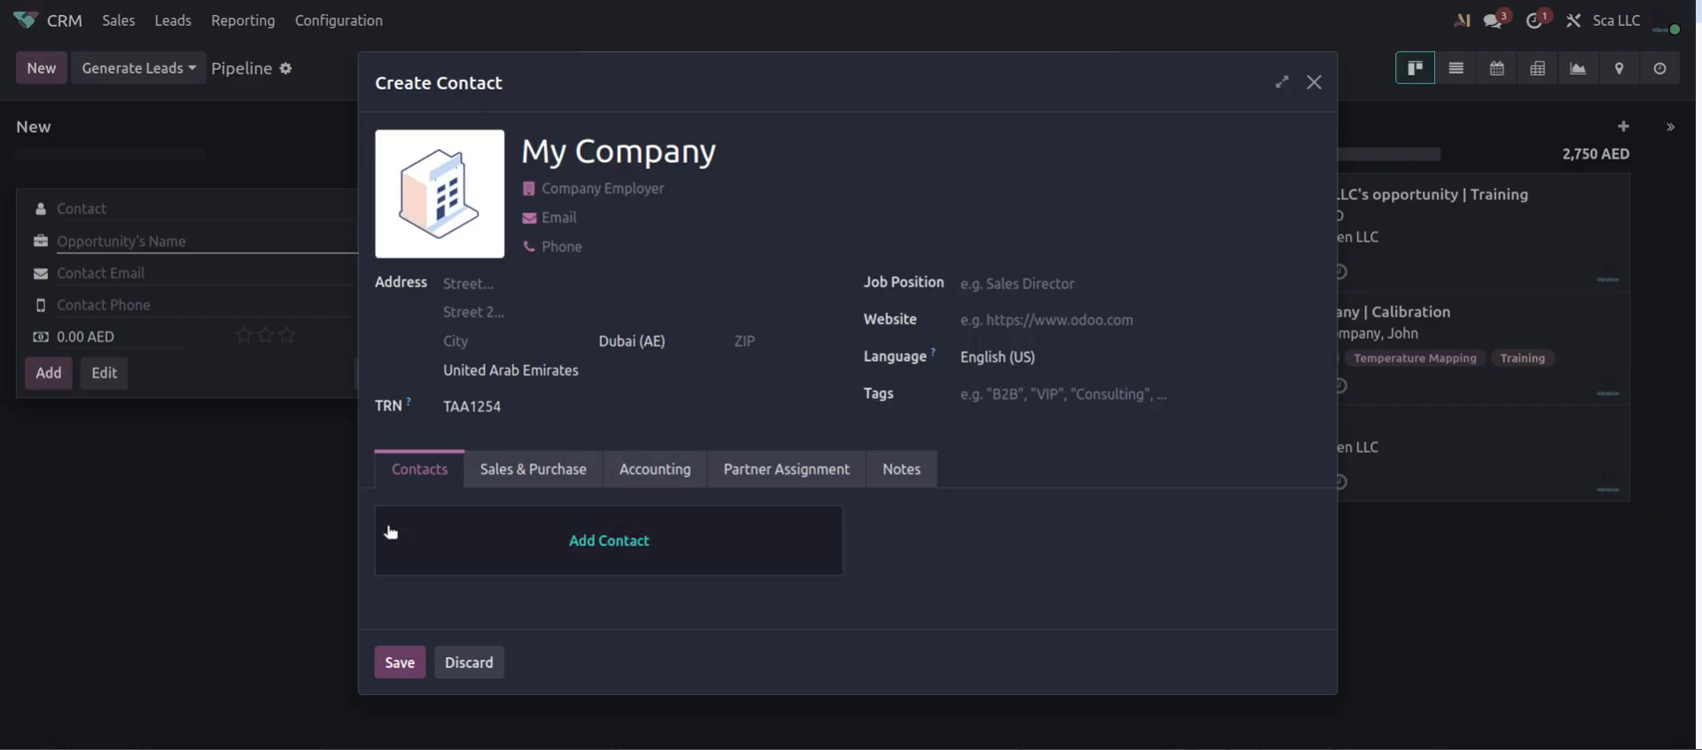
Add a contact person to My Company with the person's name, e-mail and phone number, and save the entry.
left_click(600, 543)
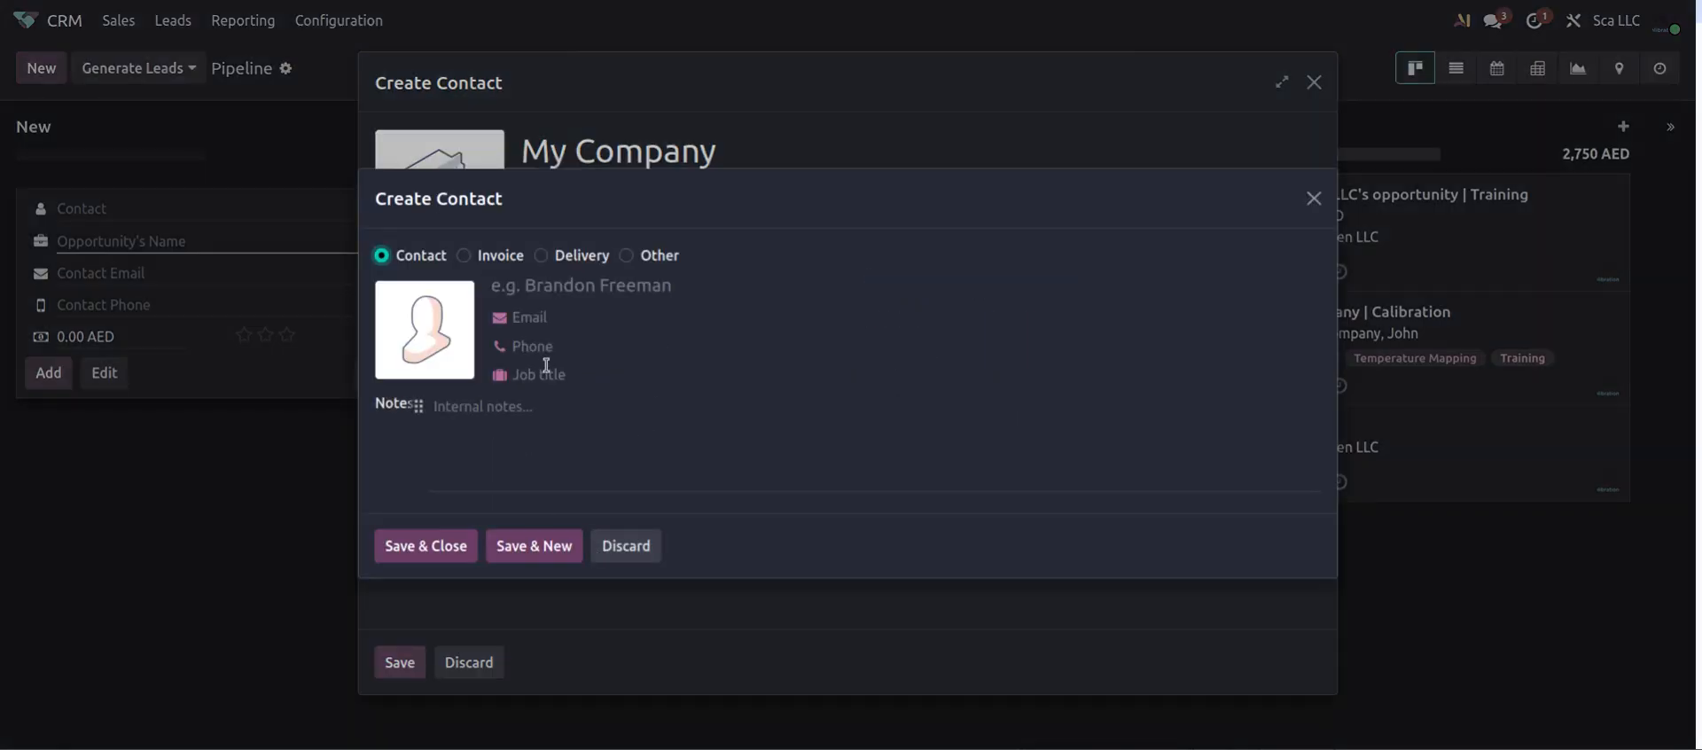
left_click(557, 290)
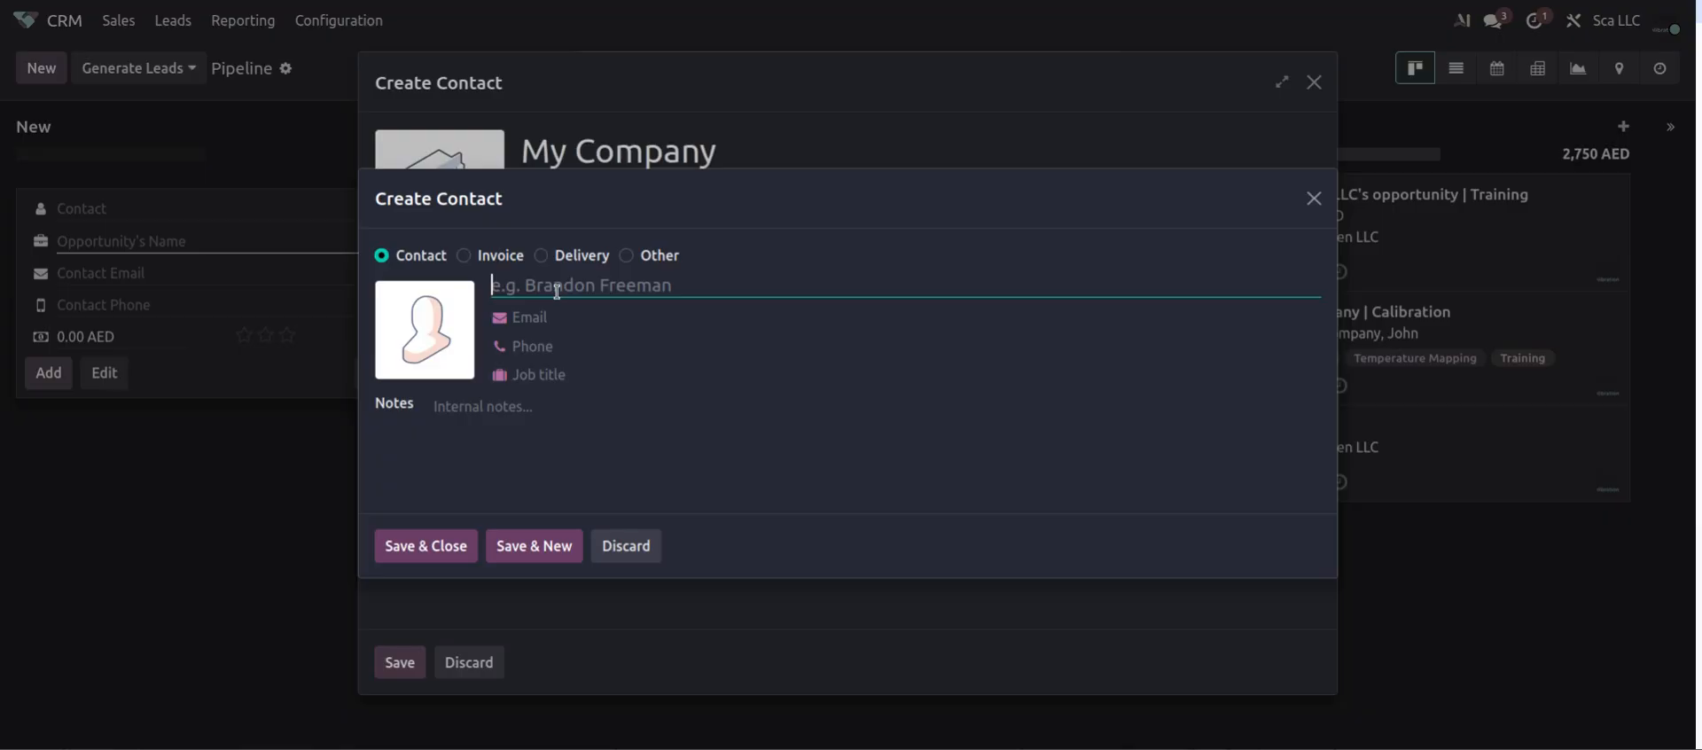
type("John")
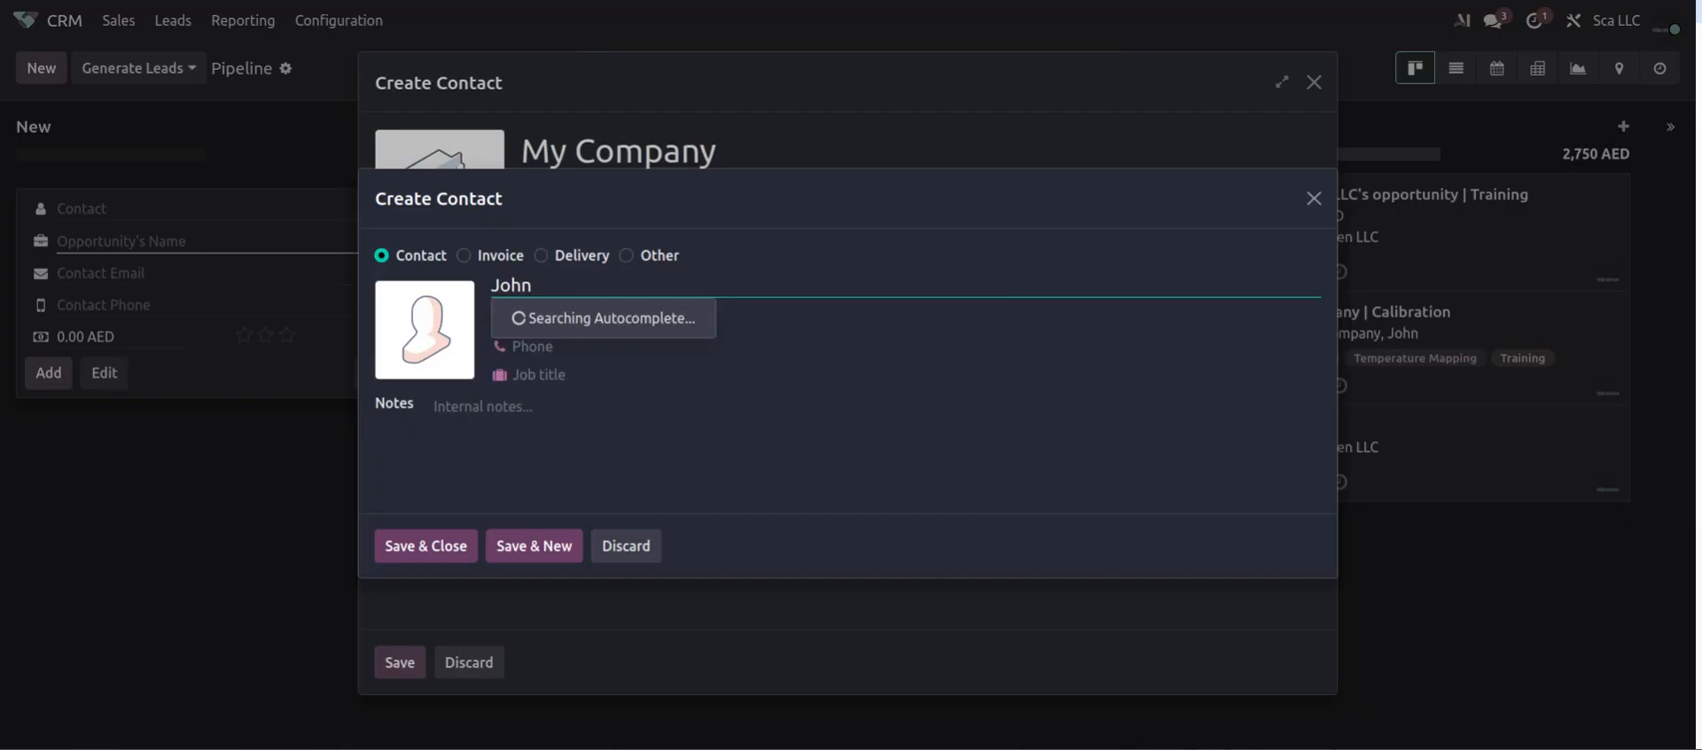
key("BackSpace")
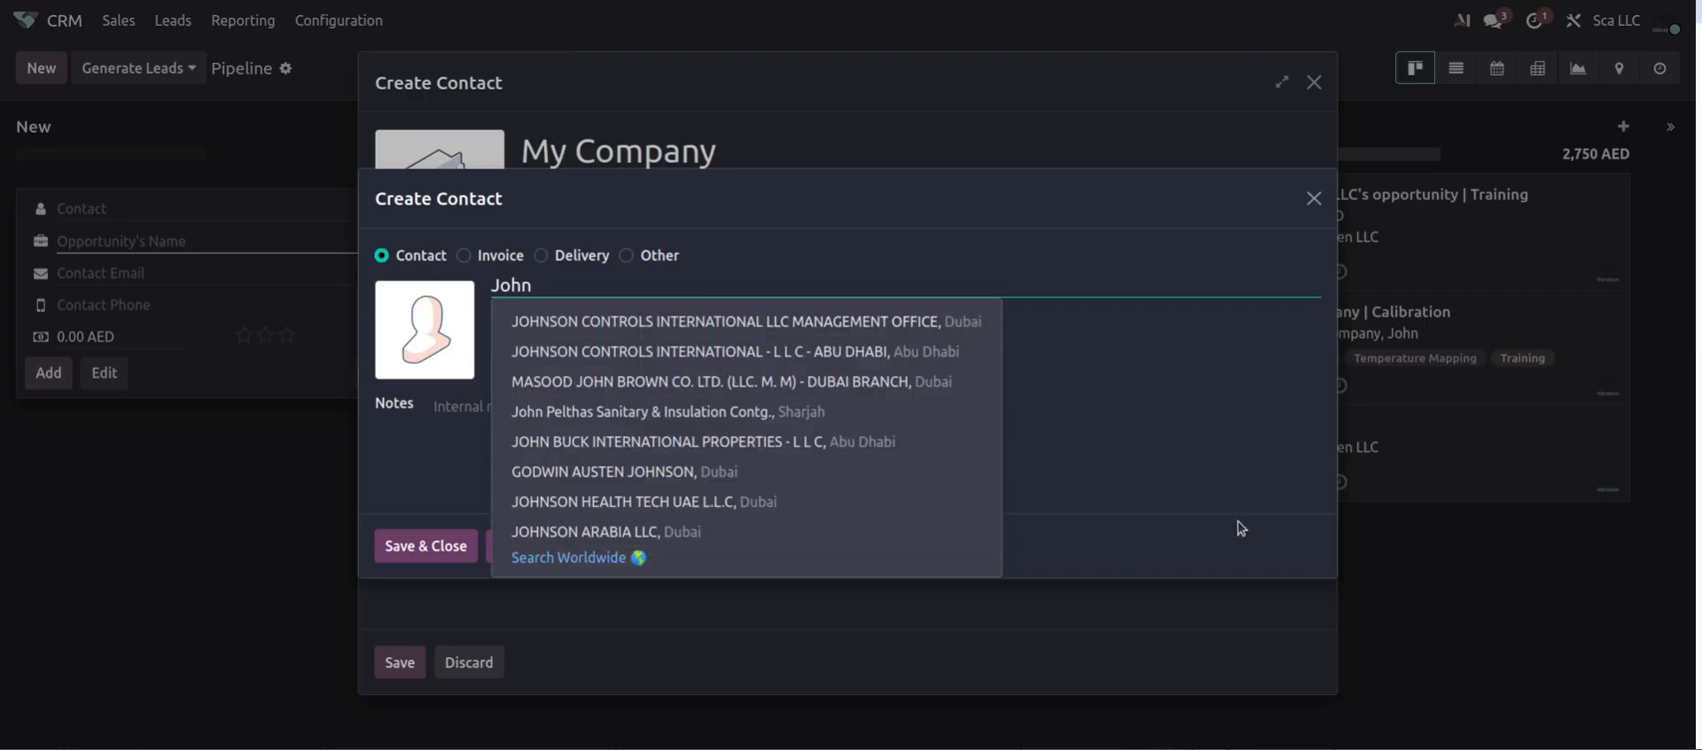
left_click(980, 482)
left_click(529, 319)
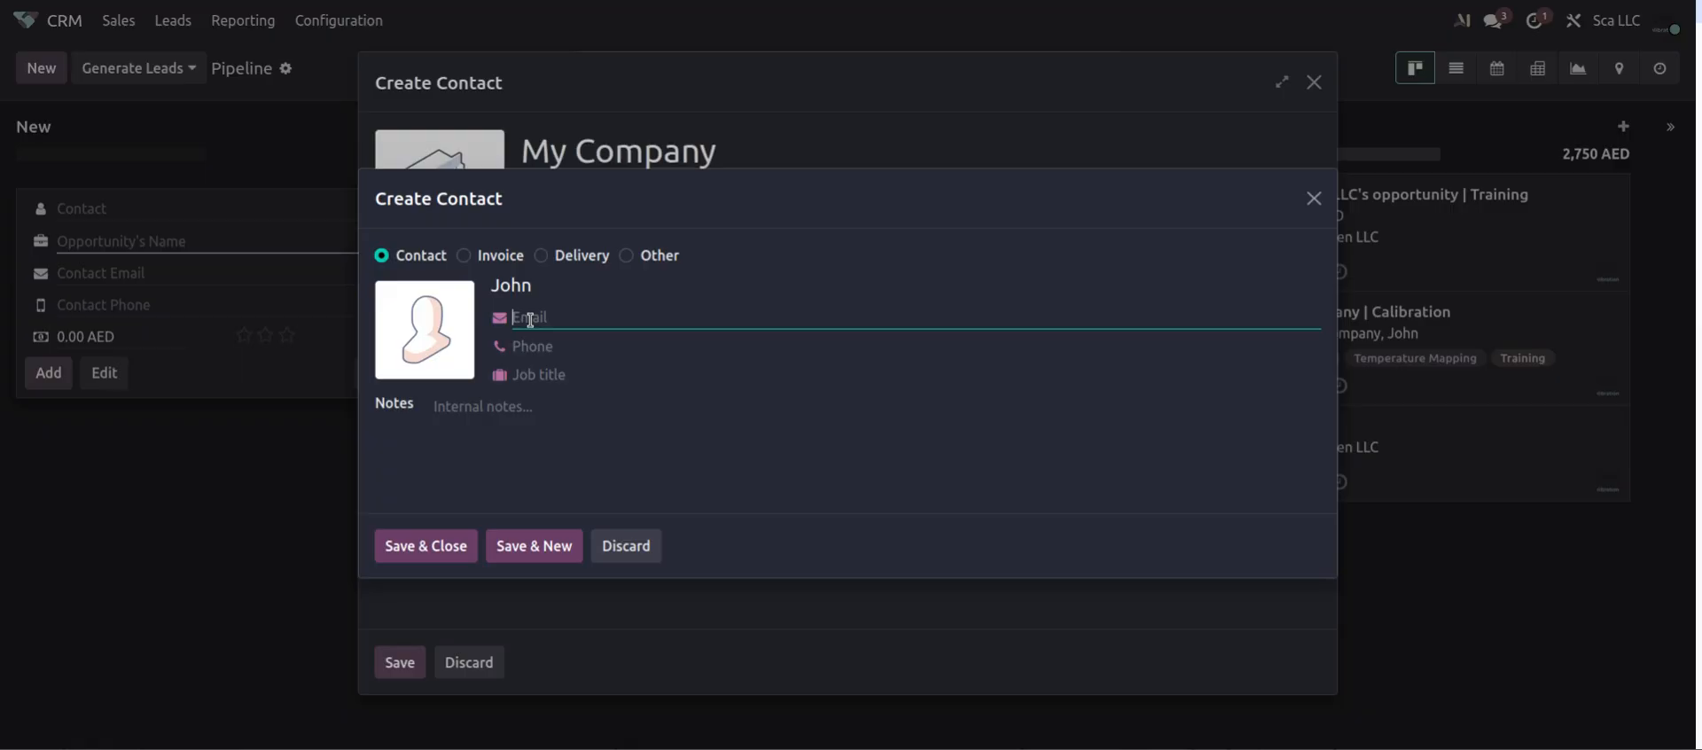
type("john@example.com")
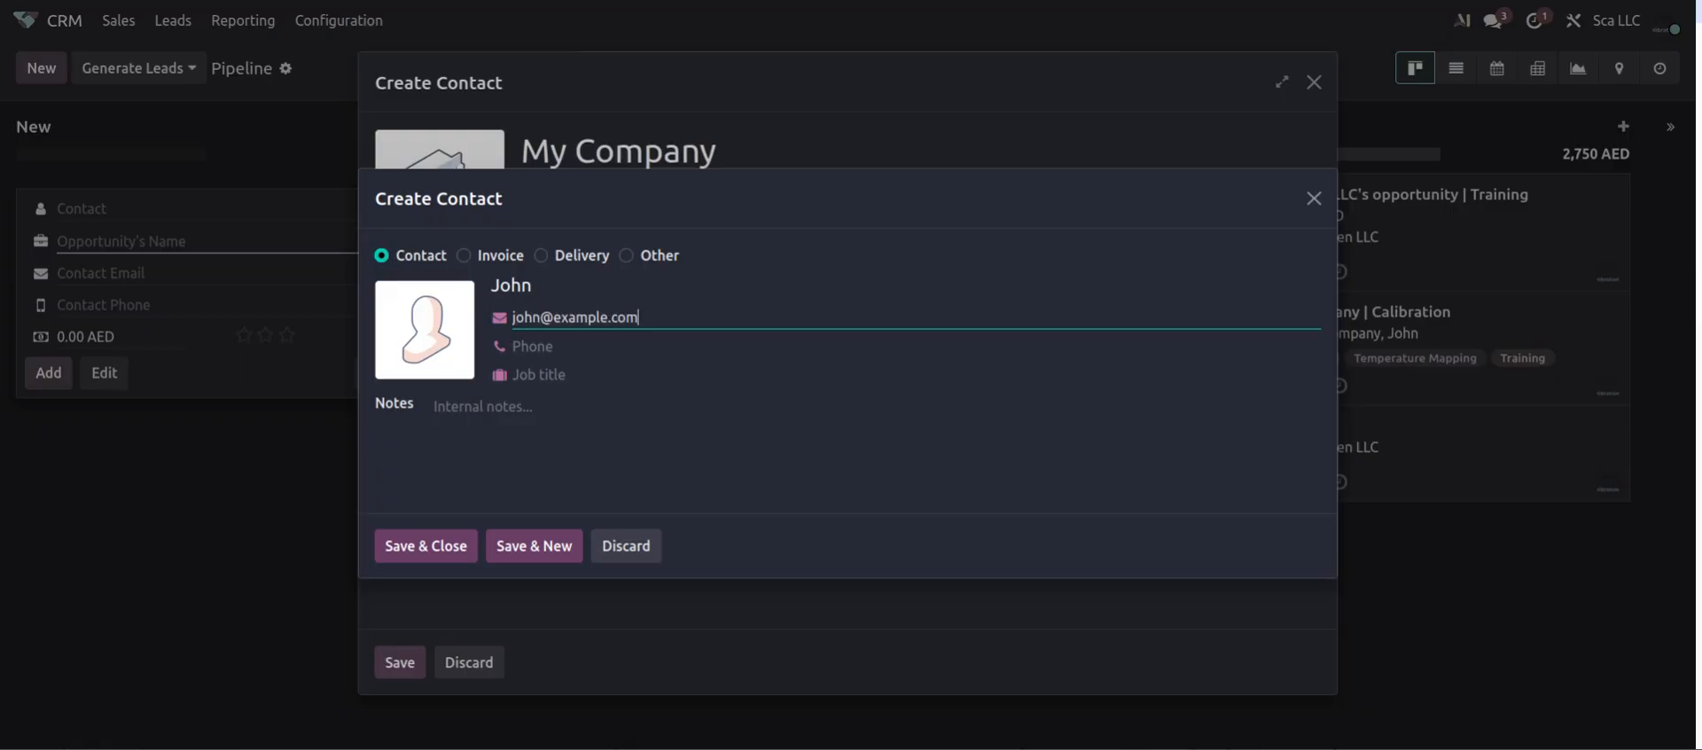
key("Tab")
type("9")
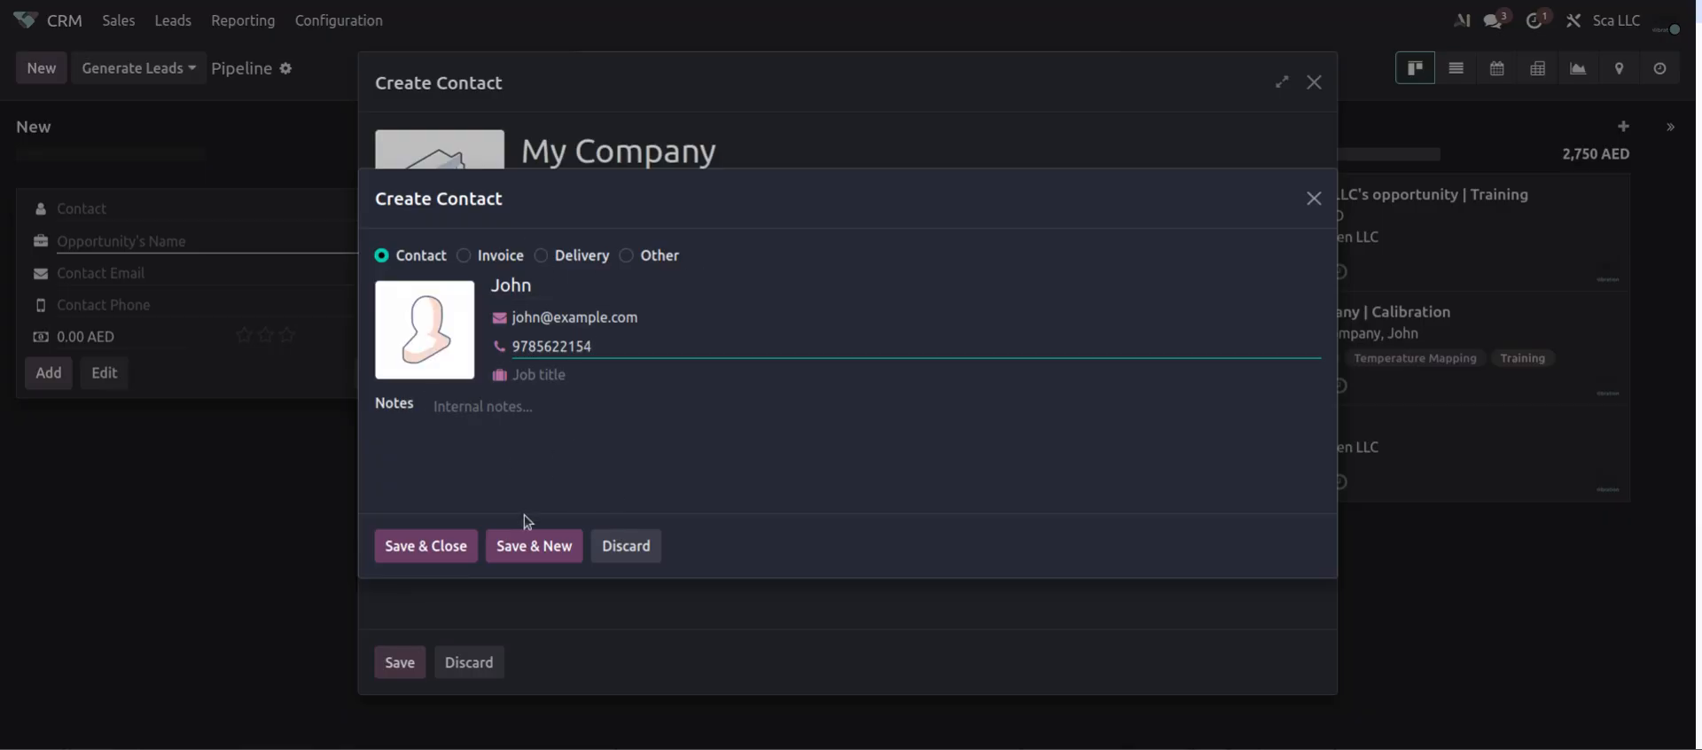
left_click(450, 547)
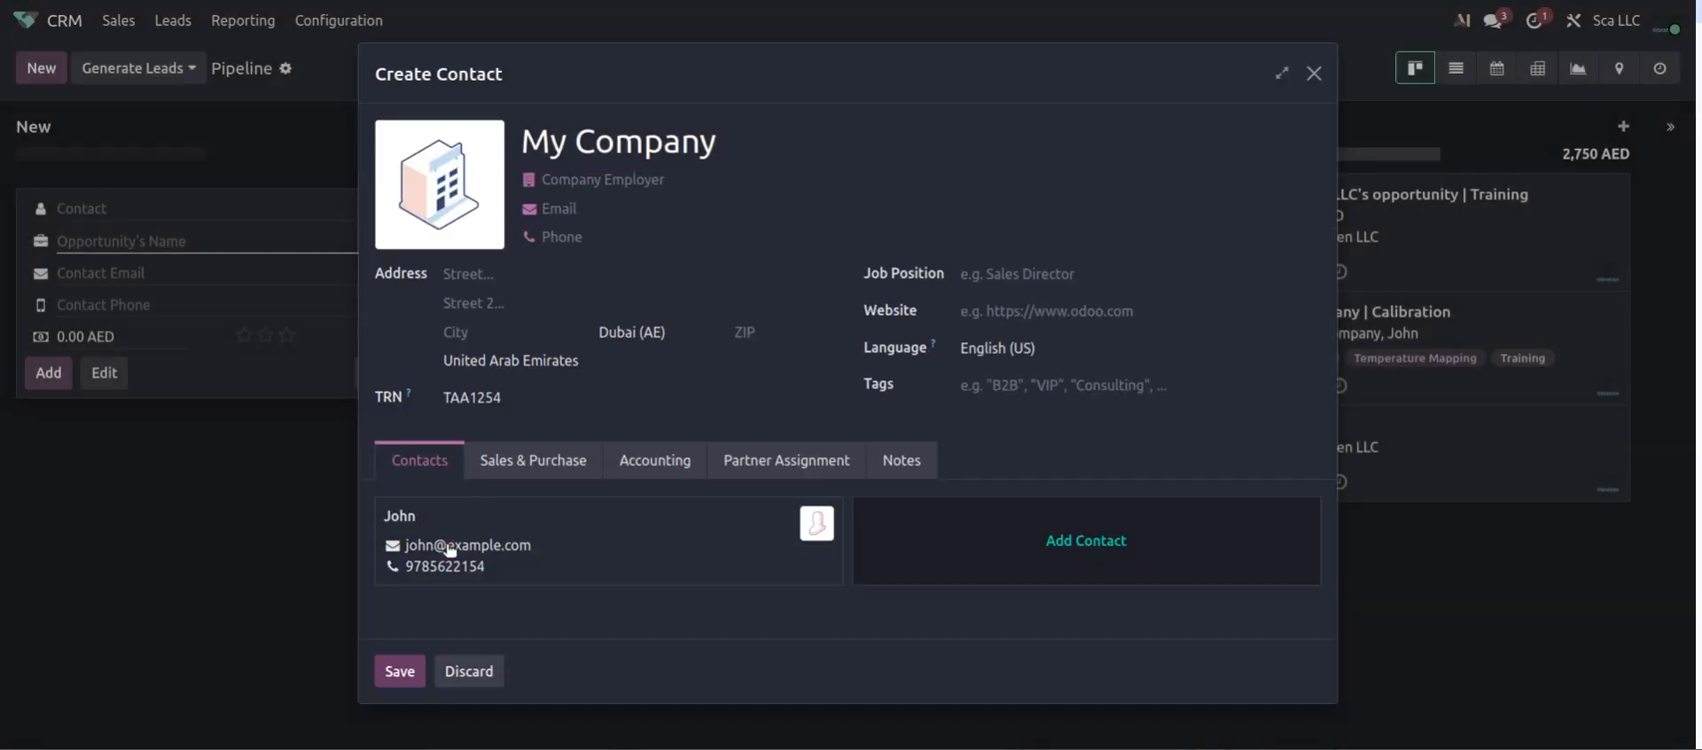
left_click(1072, 548)
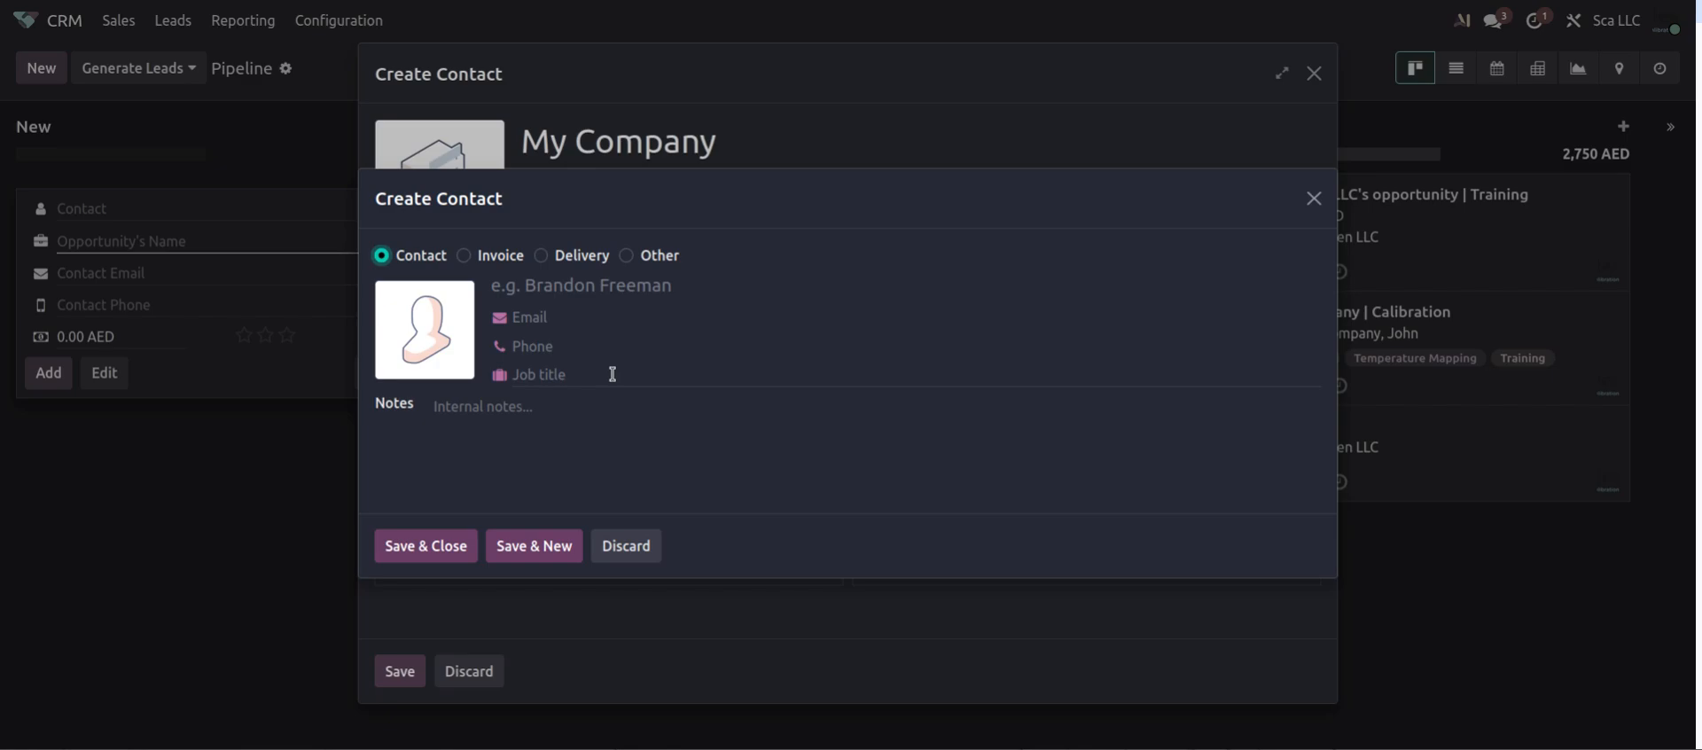
left_click(551, 288)
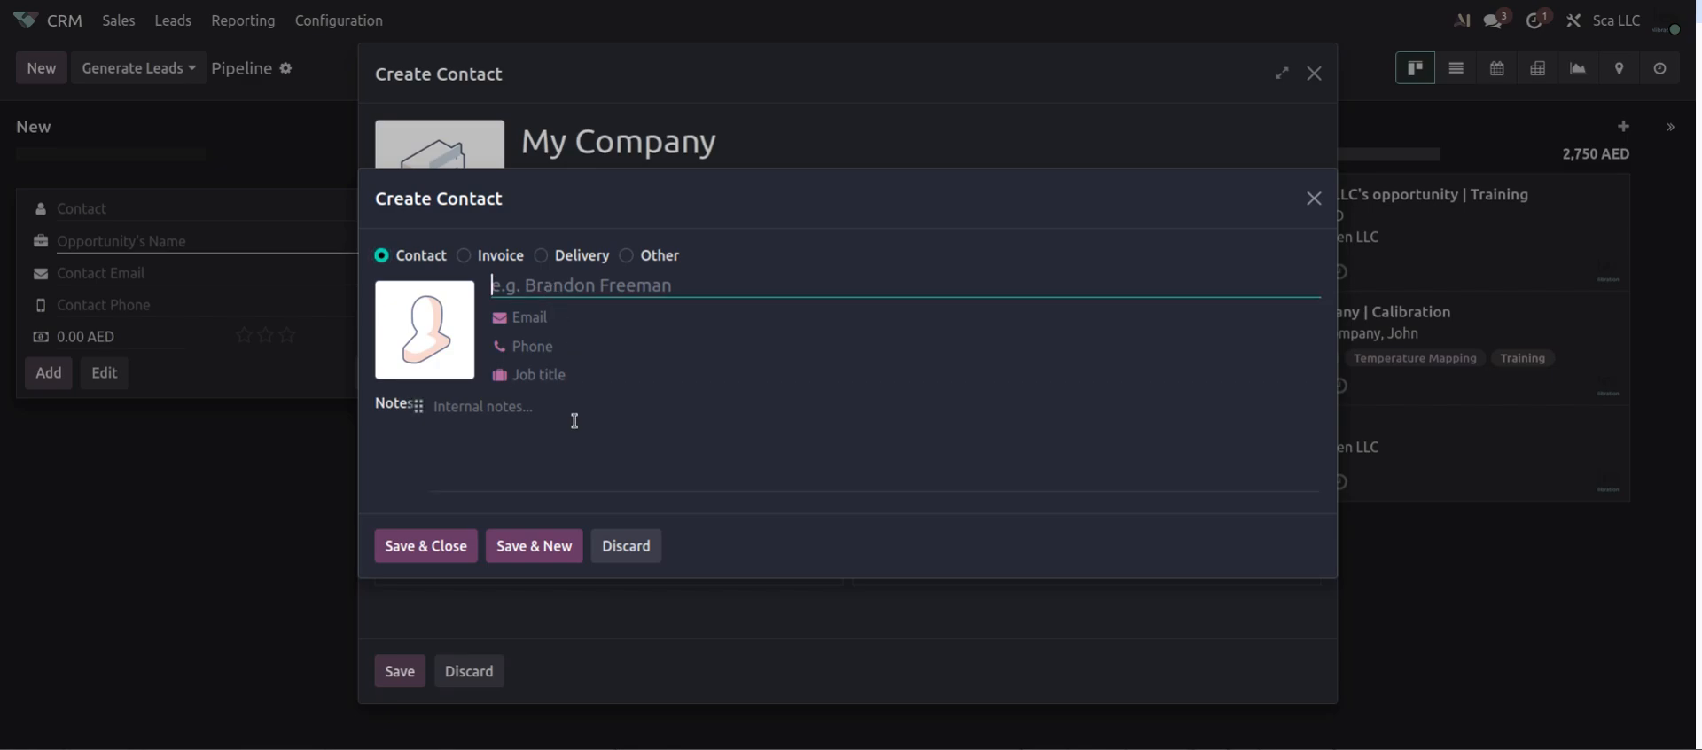
left_click(547, 376)
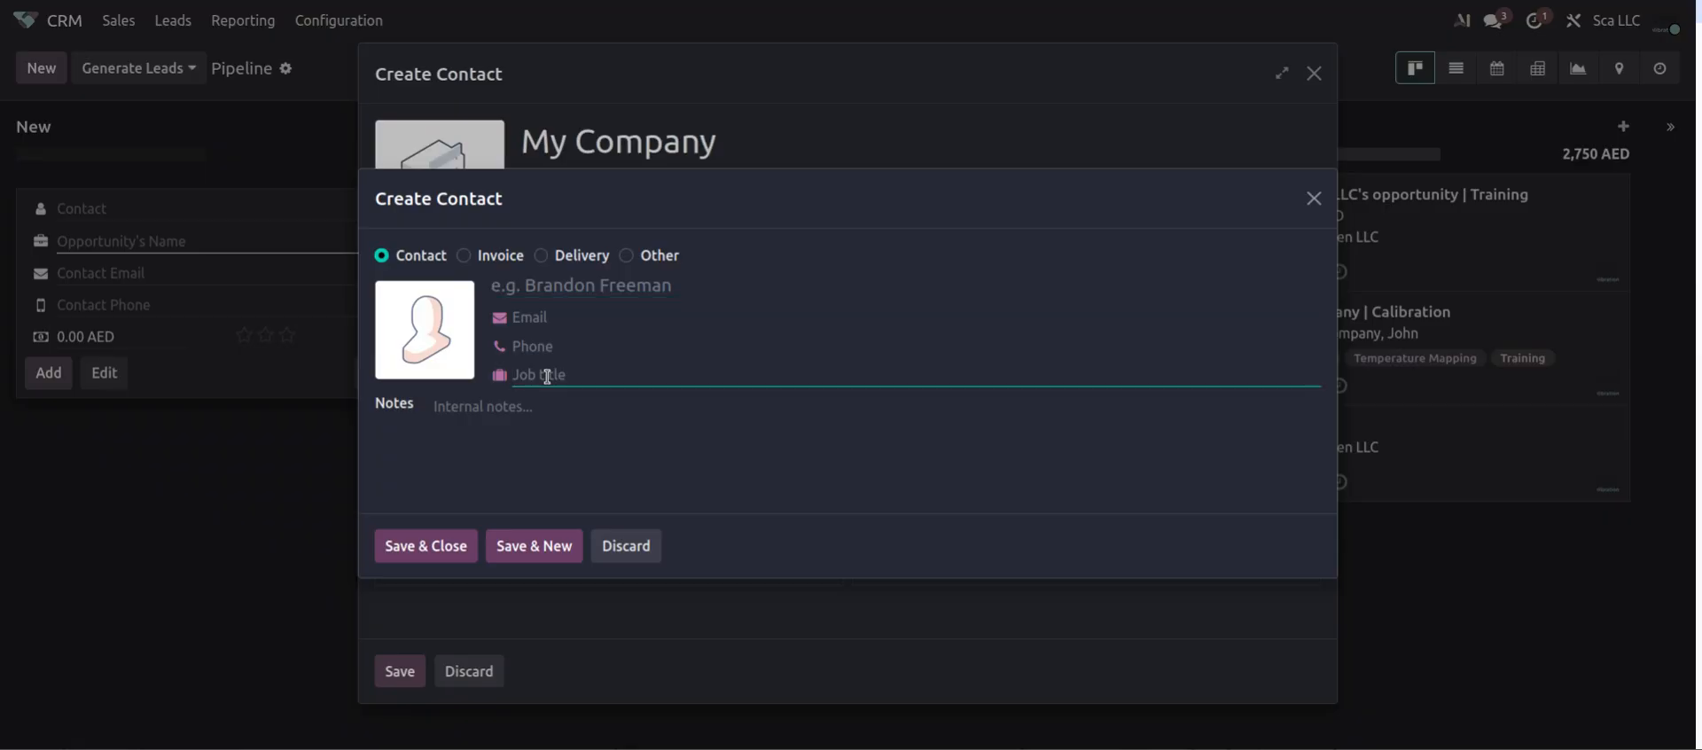
left_click(1313, 199)
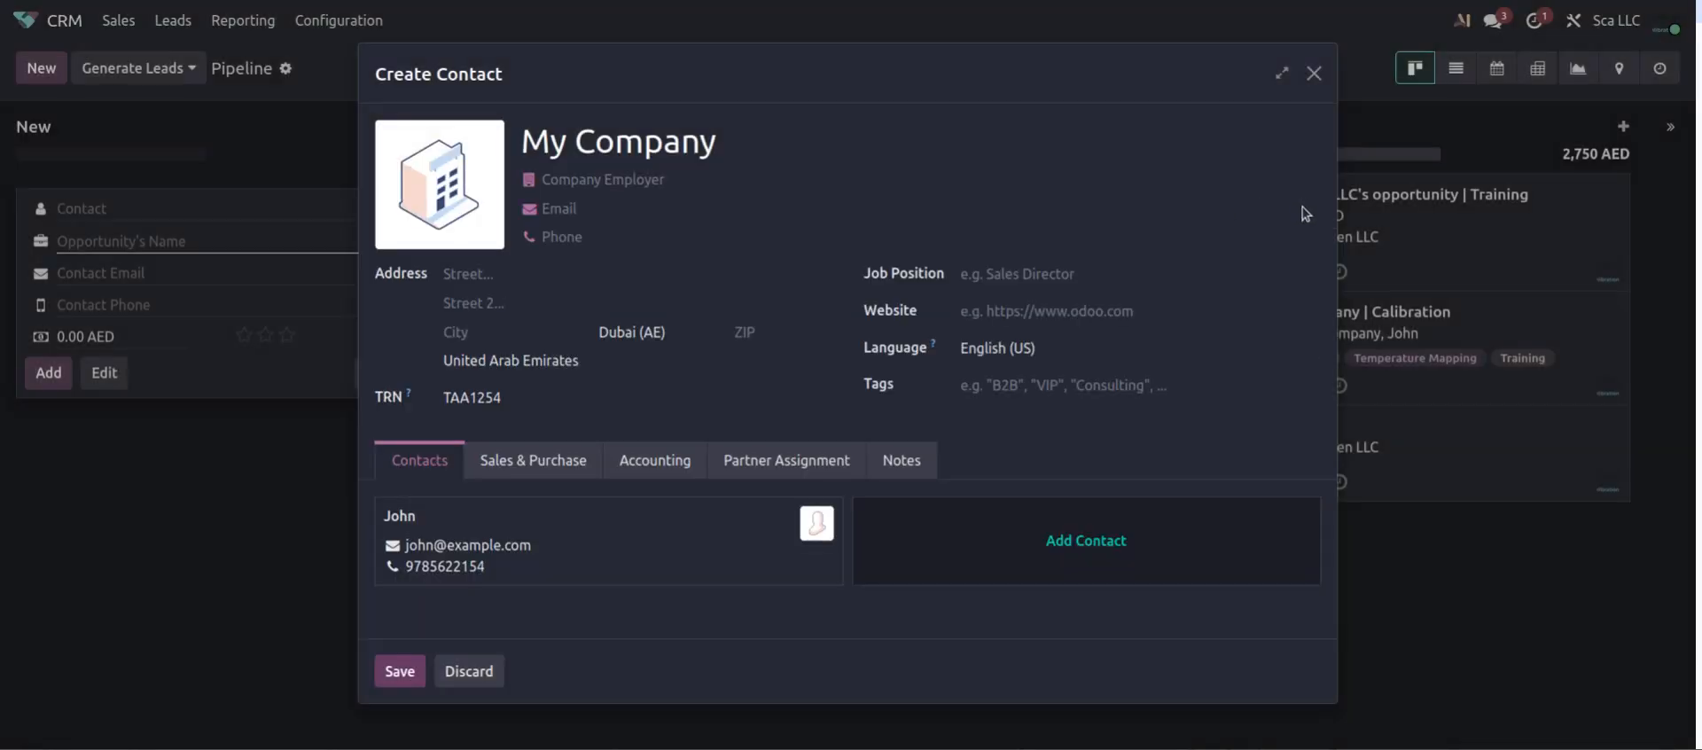
Examine the invoice and delivery address forms for adding another contact to My Company, and close the entry without saving.
left_click(1135, 530)
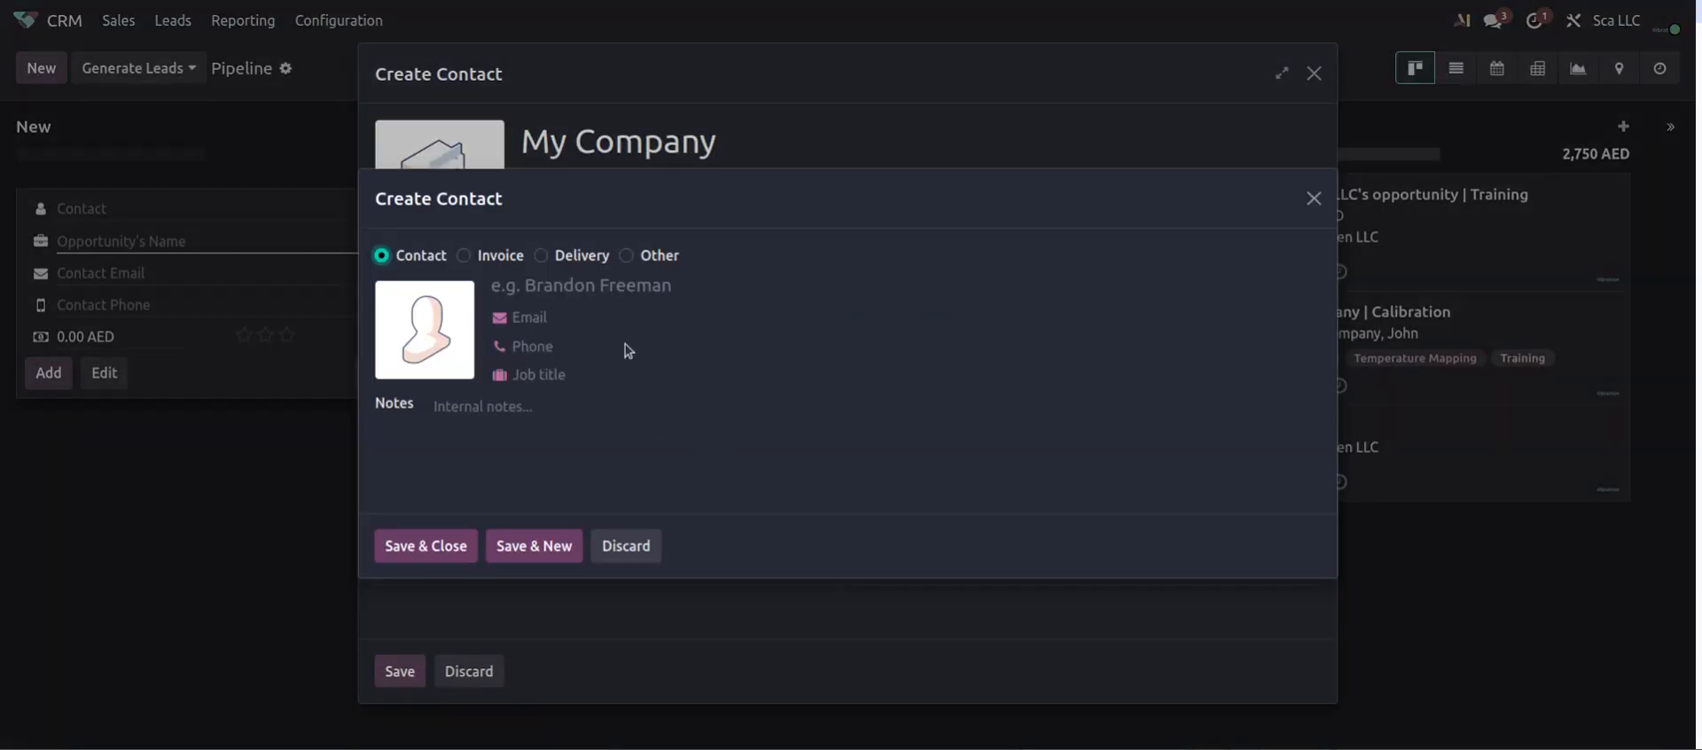
left_click(485, 255)
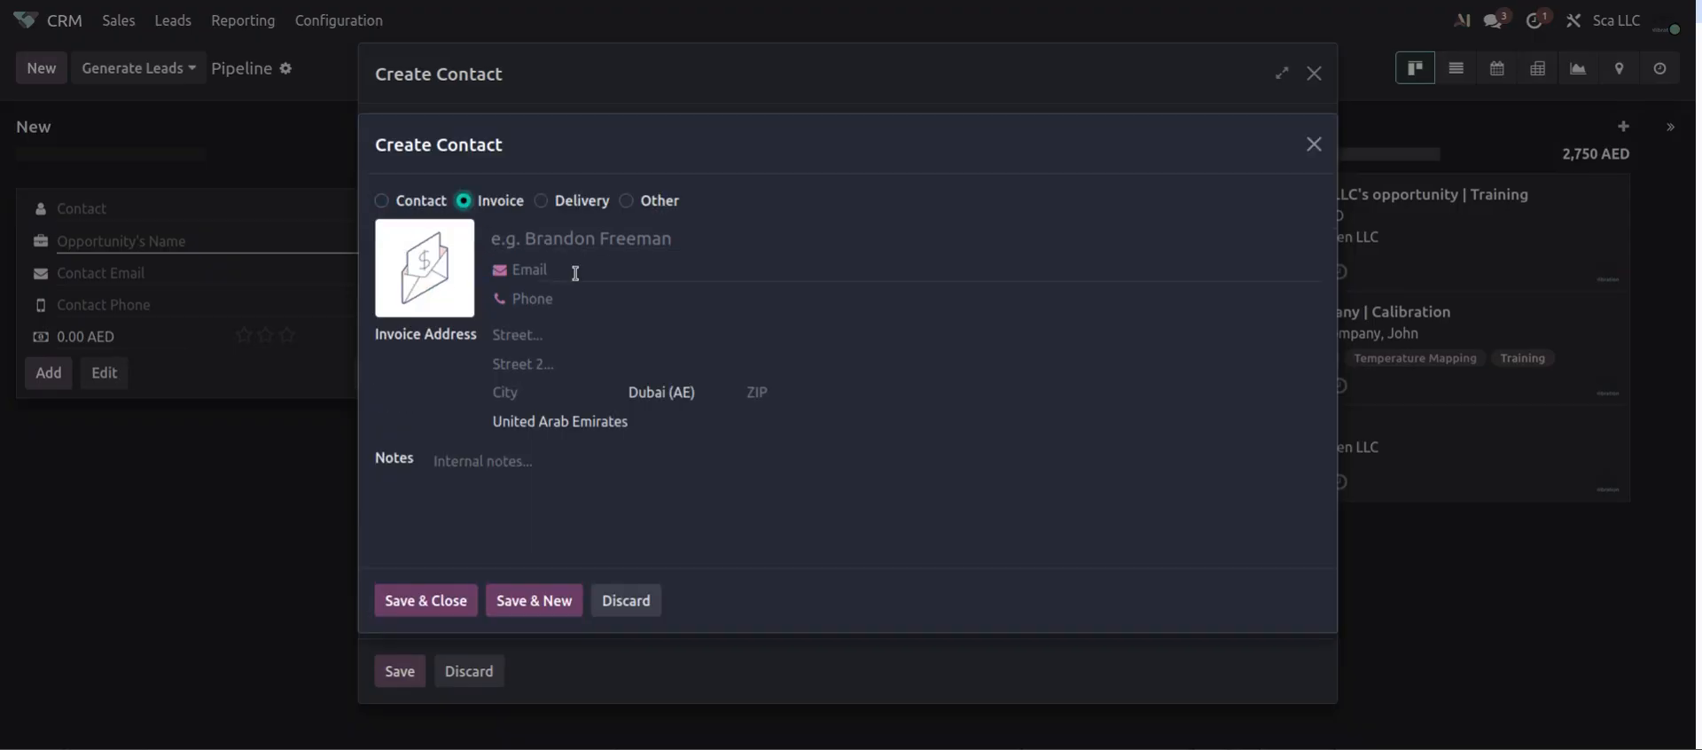
left_click(547, 372)
left_click(548, 390)
left_click(537, 245)
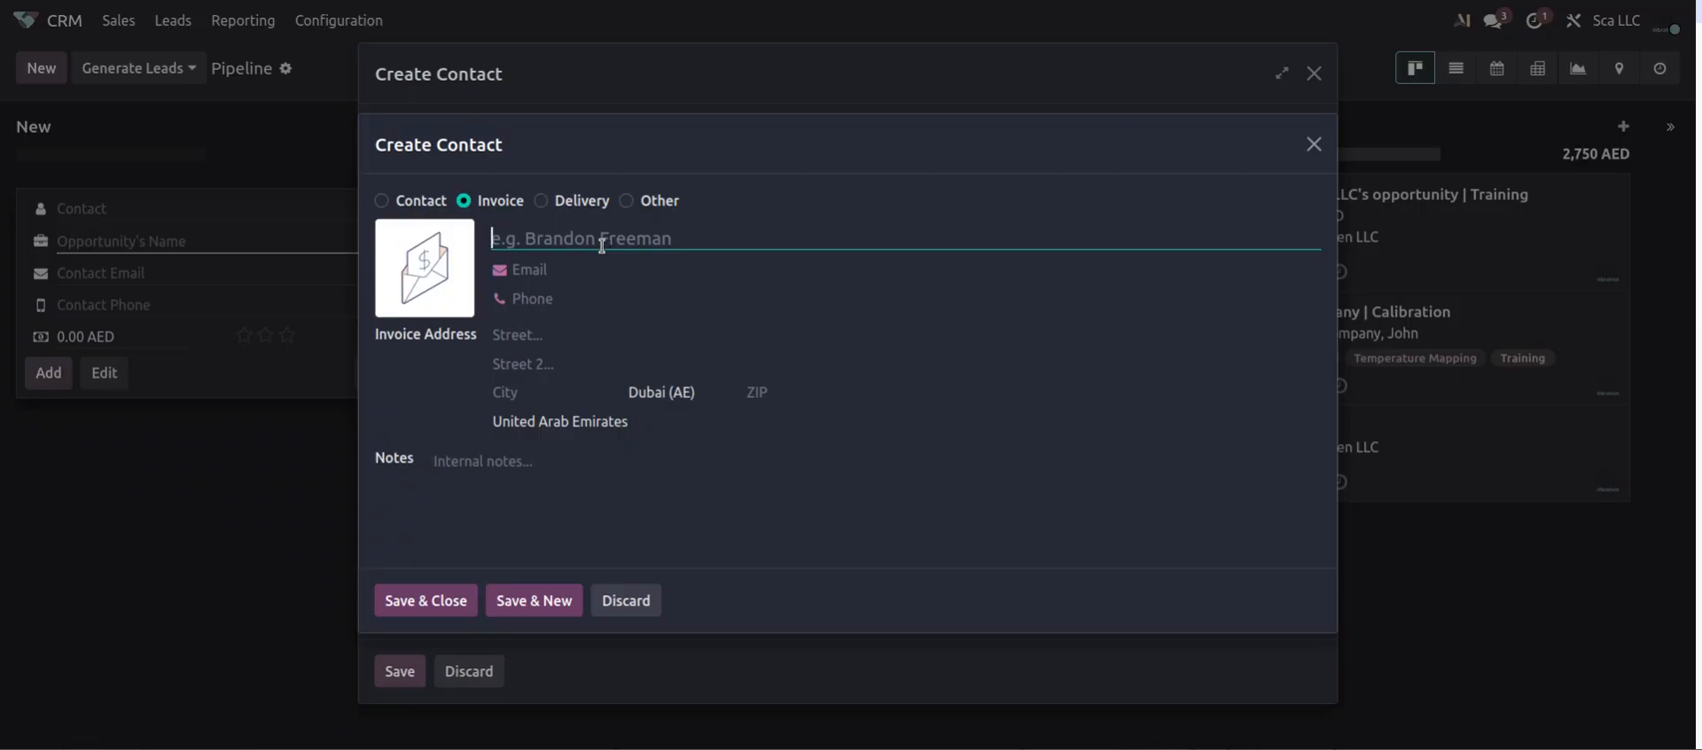
left_click(574, 204)
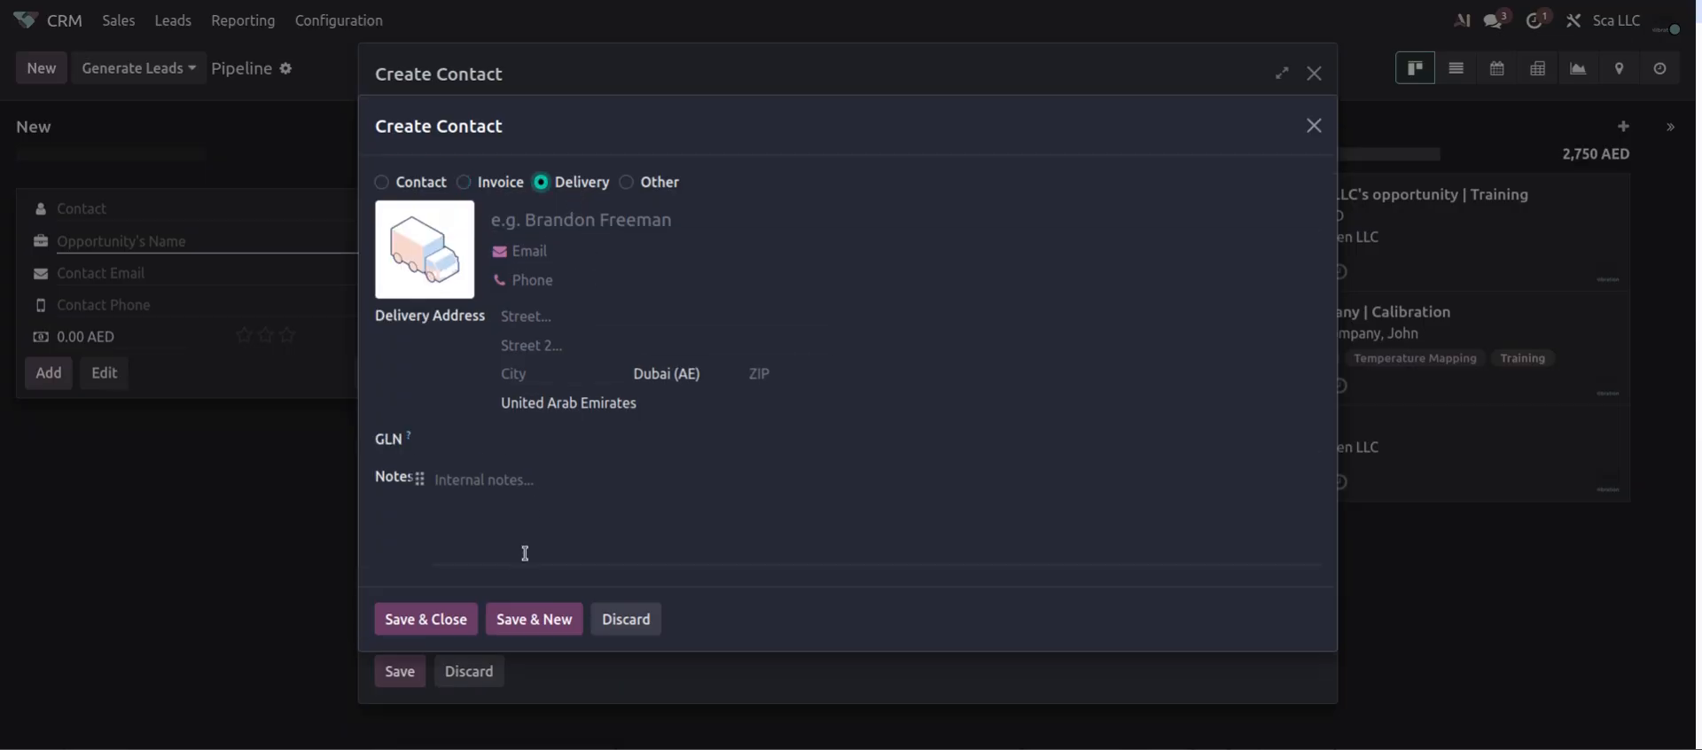
left_click(571, 223)
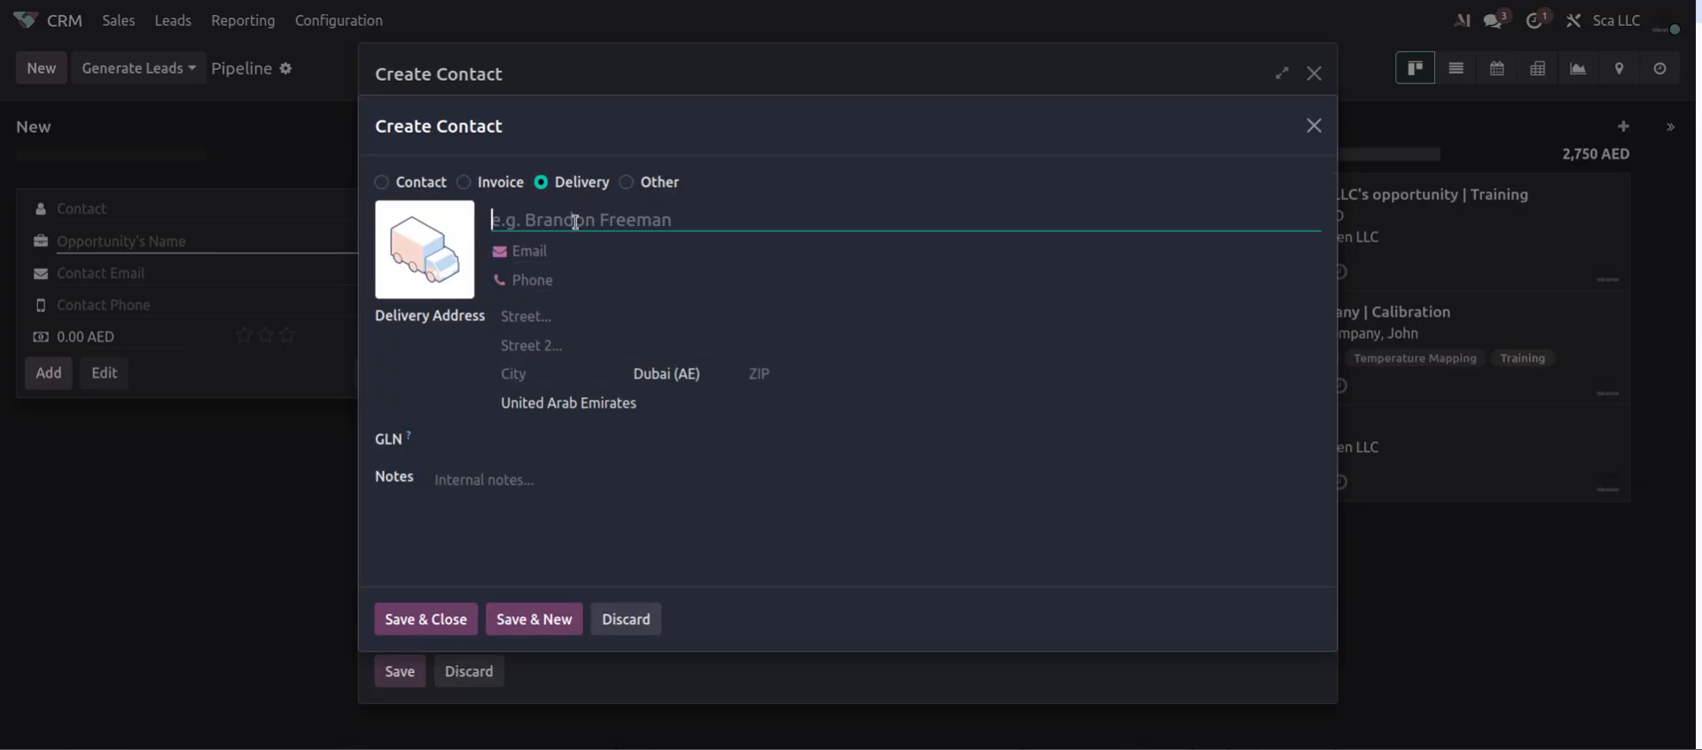
left_click(531, 317)
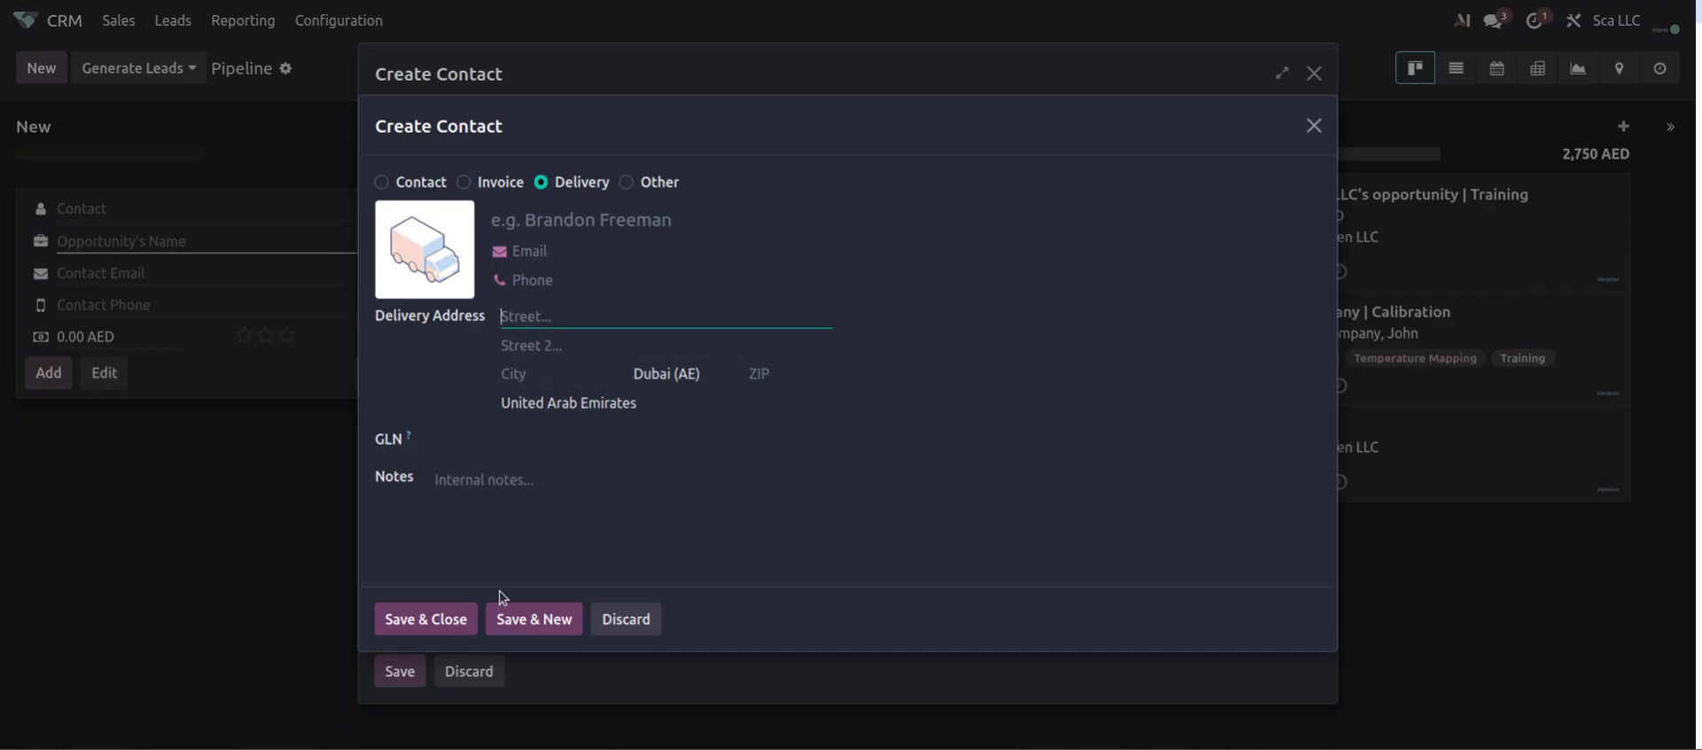
left_click(1312, 126)
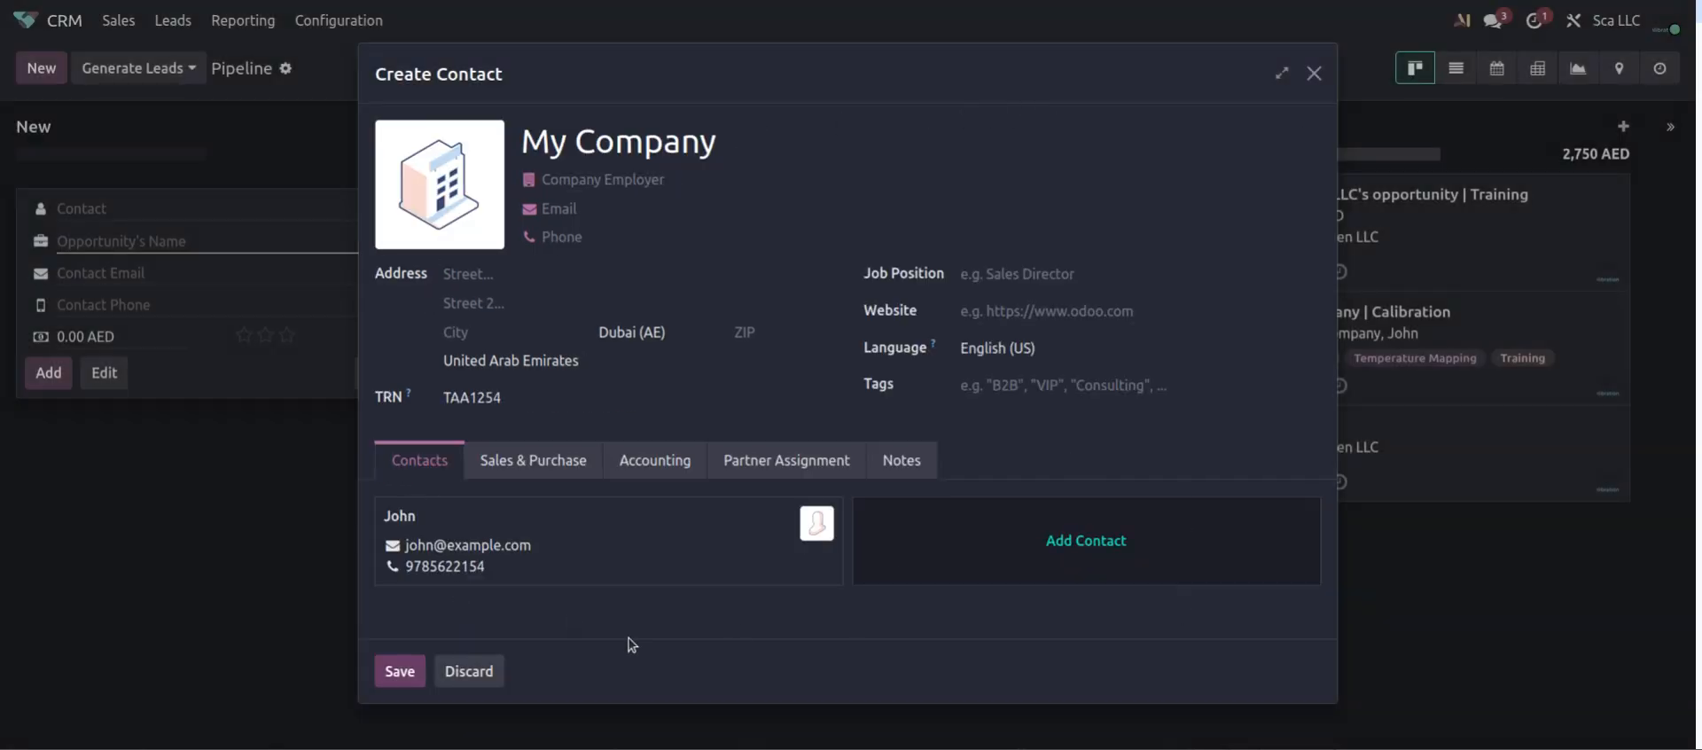
Save the My Company contact and add its opportunity to the New stage of the pipeline.
left_click(399, 671)
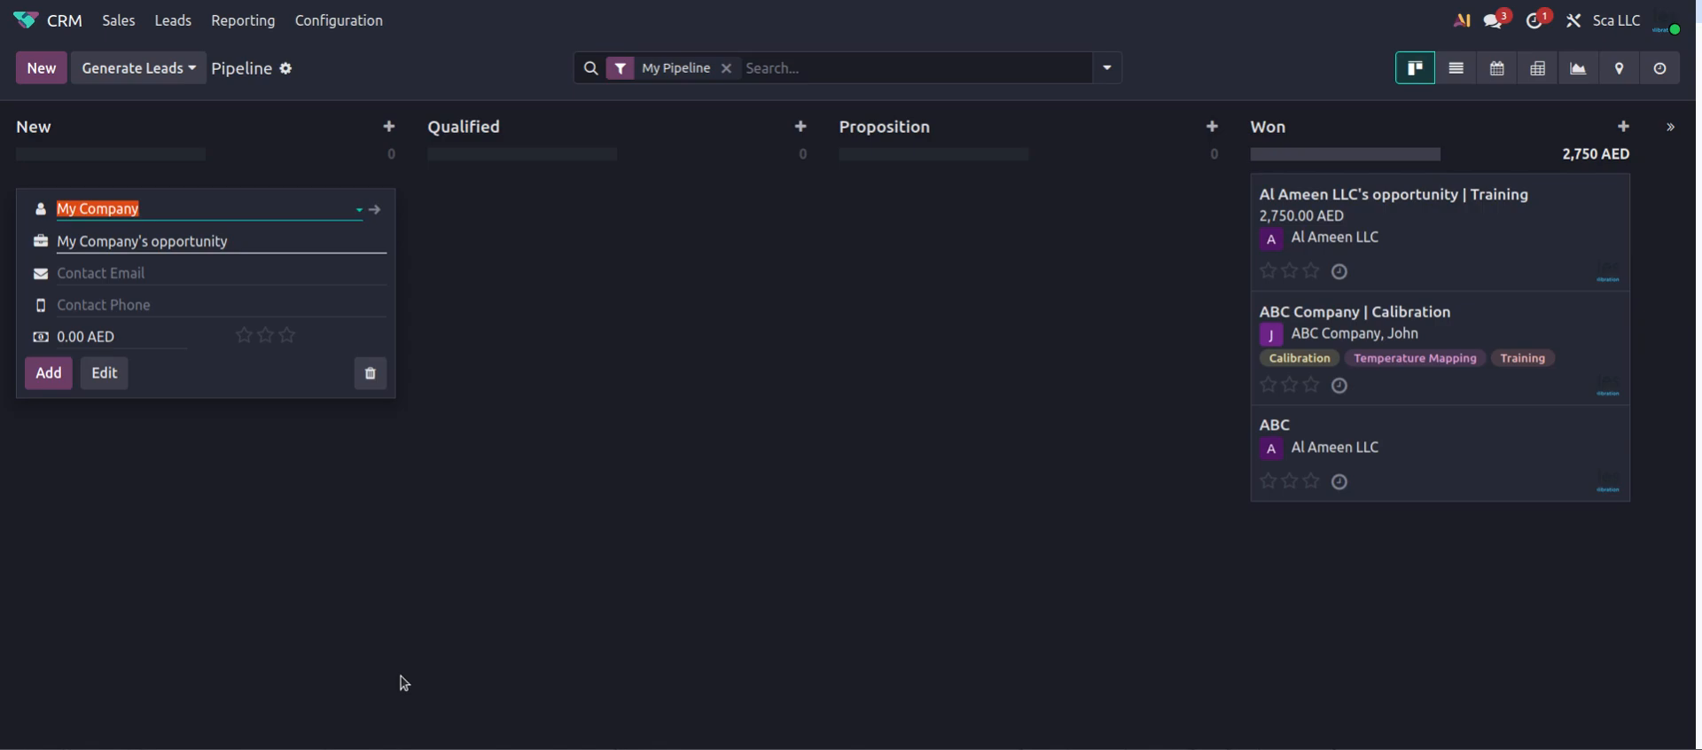
left_click(149, 213)
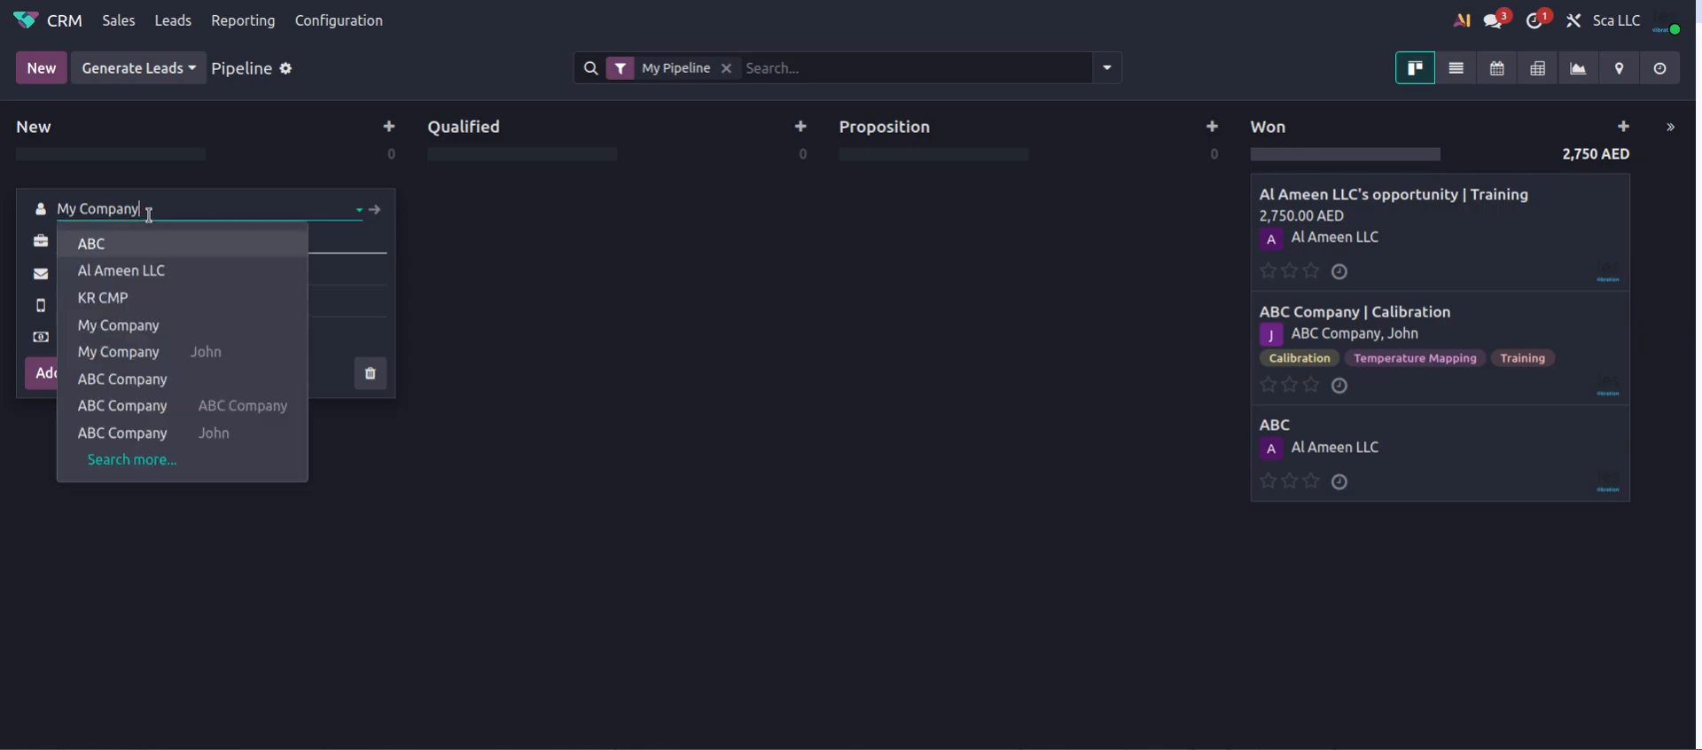
left_click(160, 213)
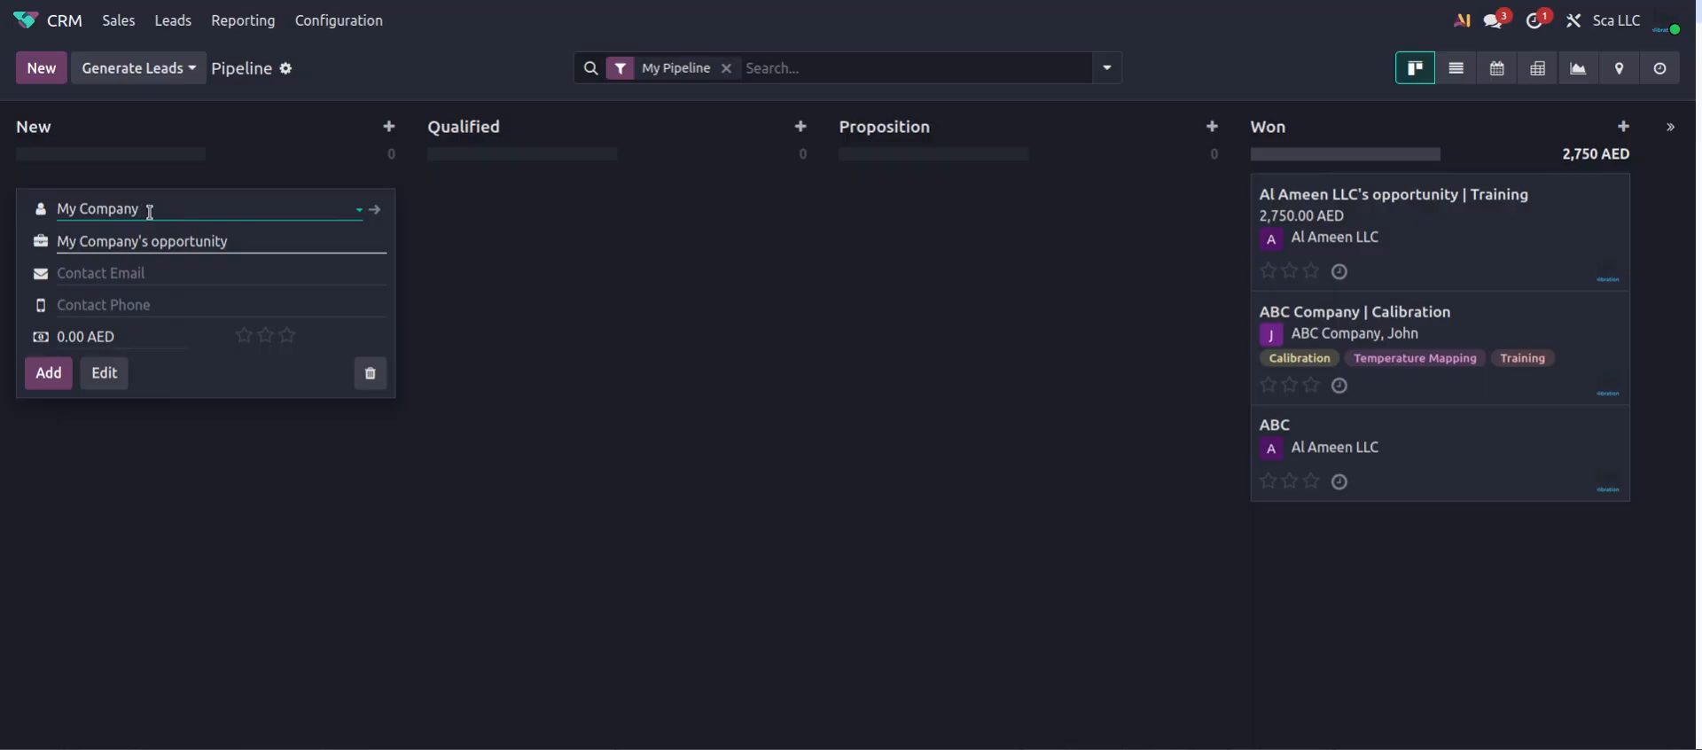
left_click(49, 374)
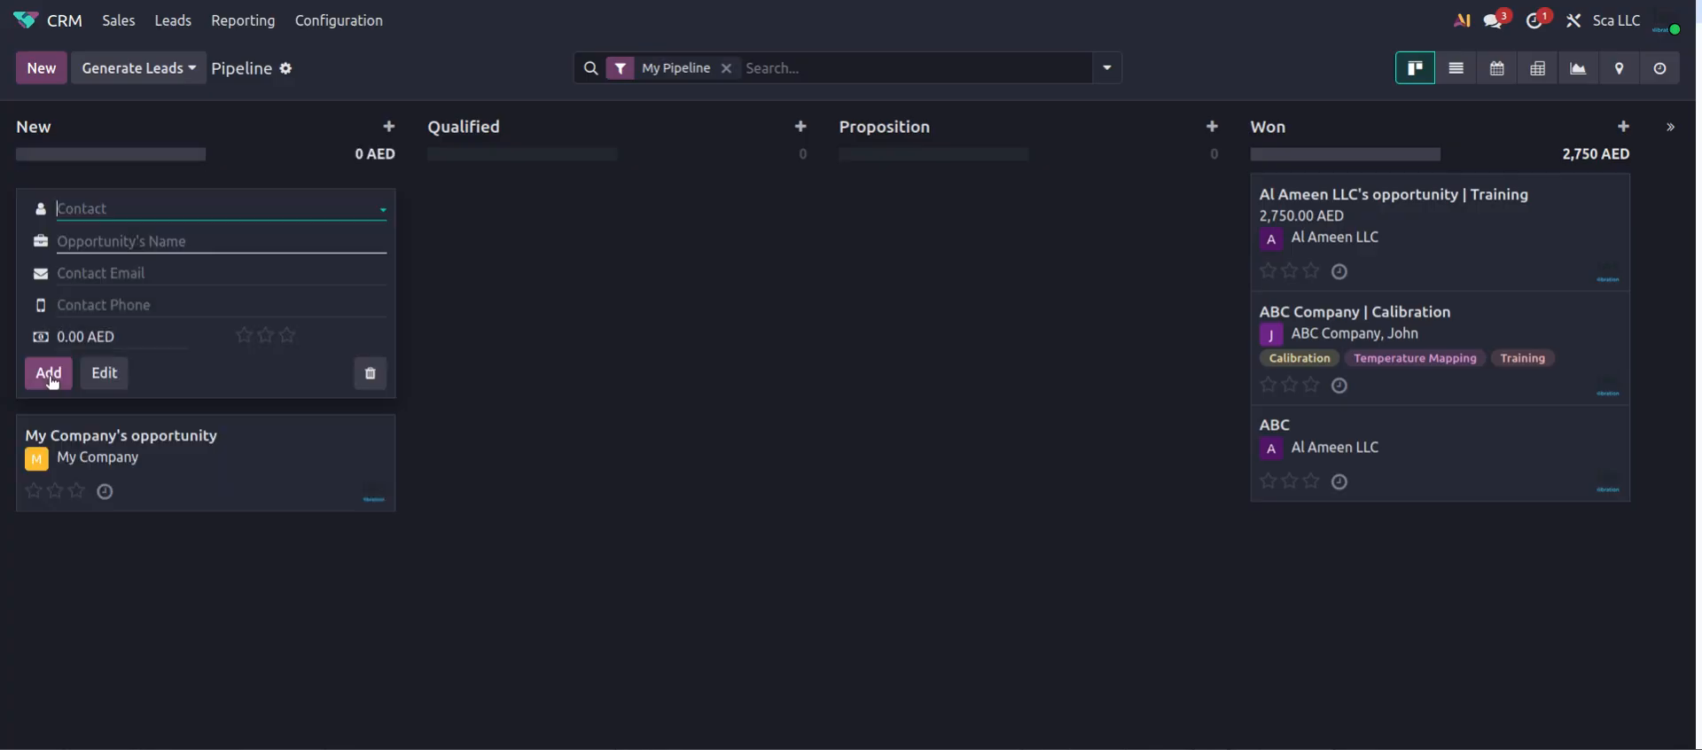
left_click(585, 534)
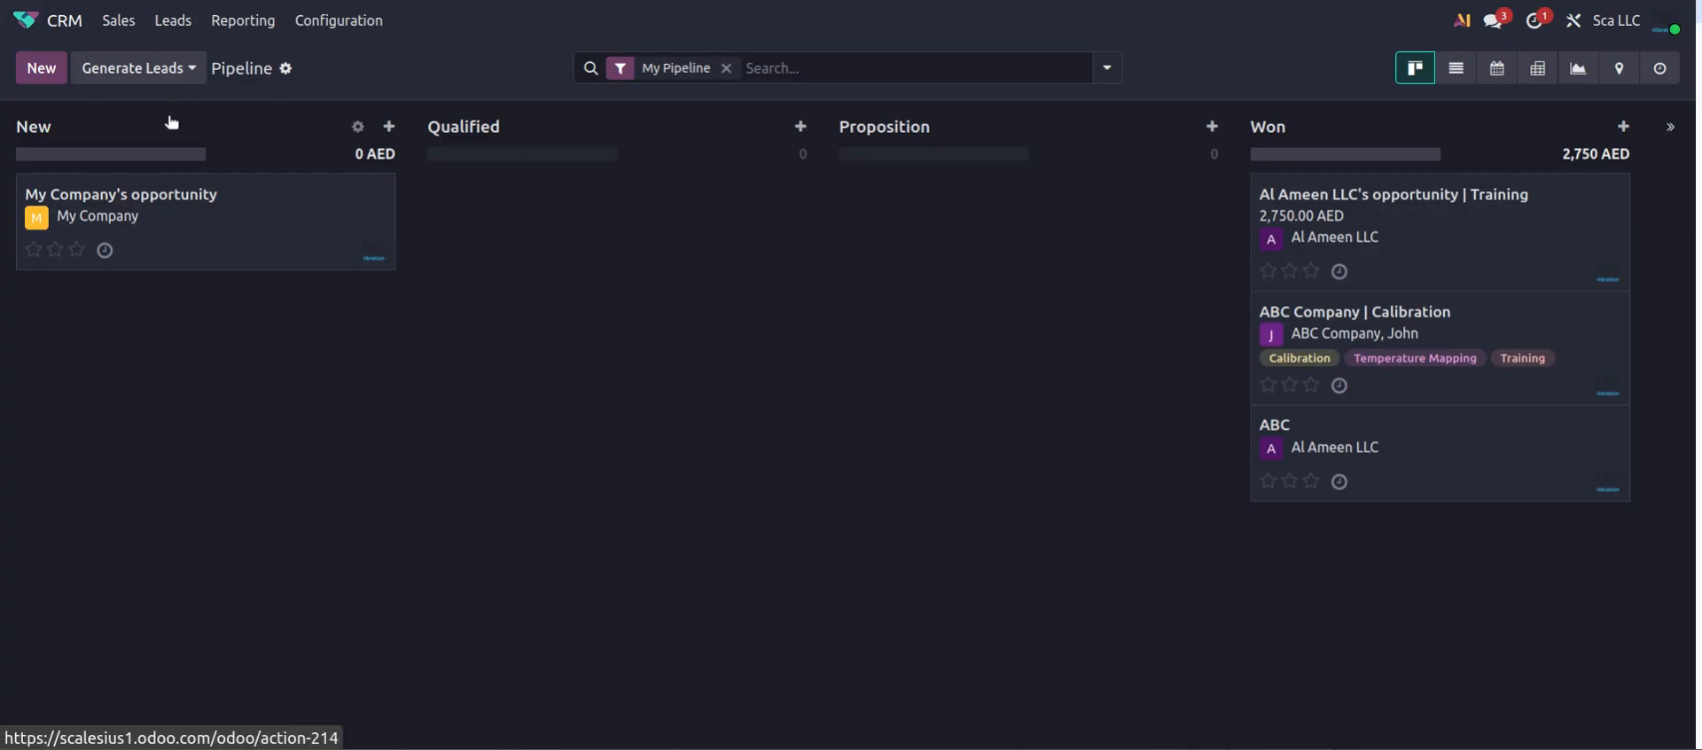
Start a new lead and view the existing contacts offered for it.
left_click(169, 20)
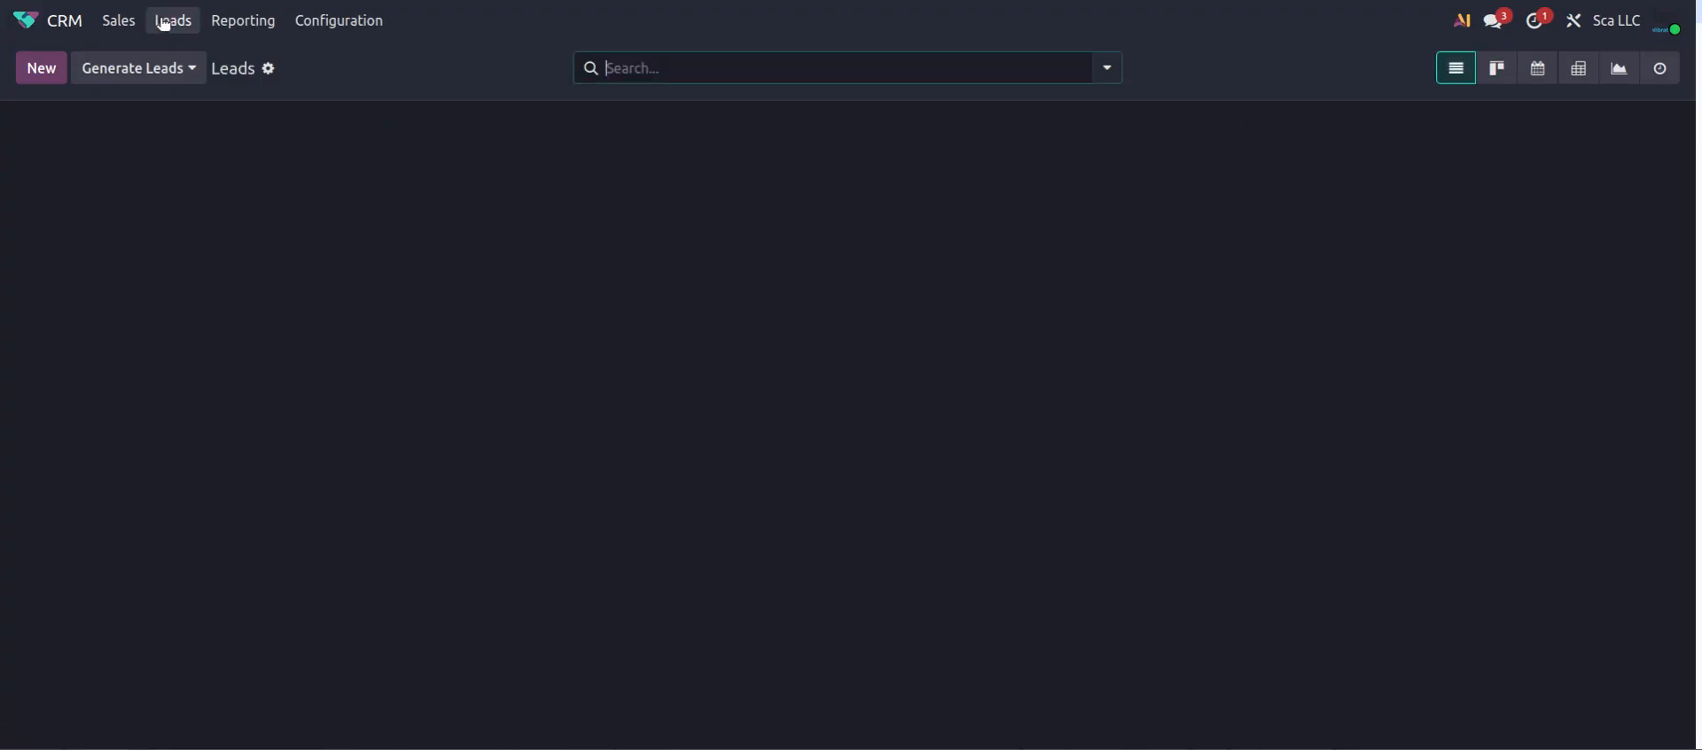
left_click(41, 69)
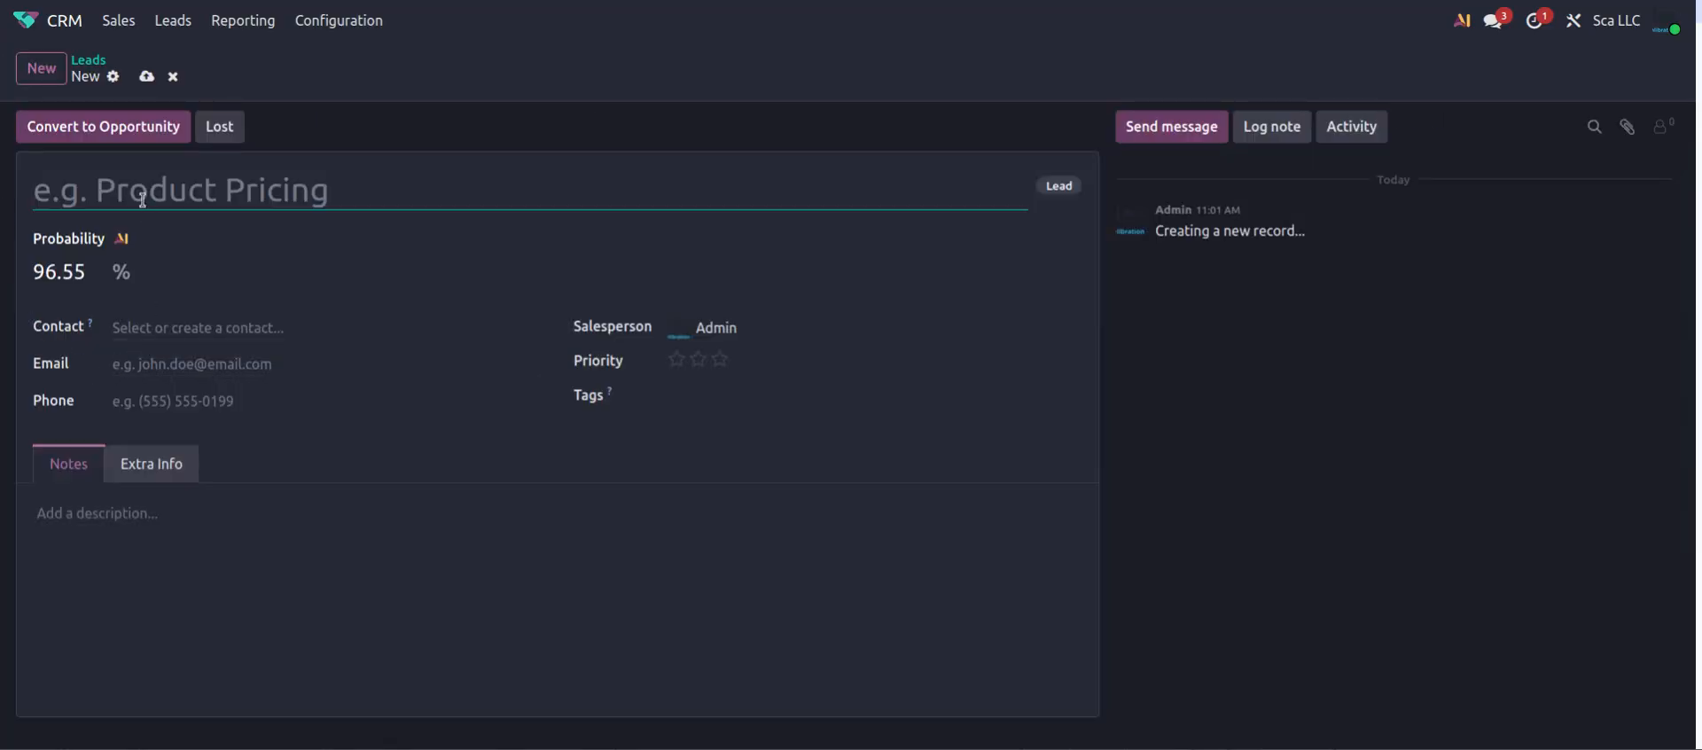
left_click(152, 332)
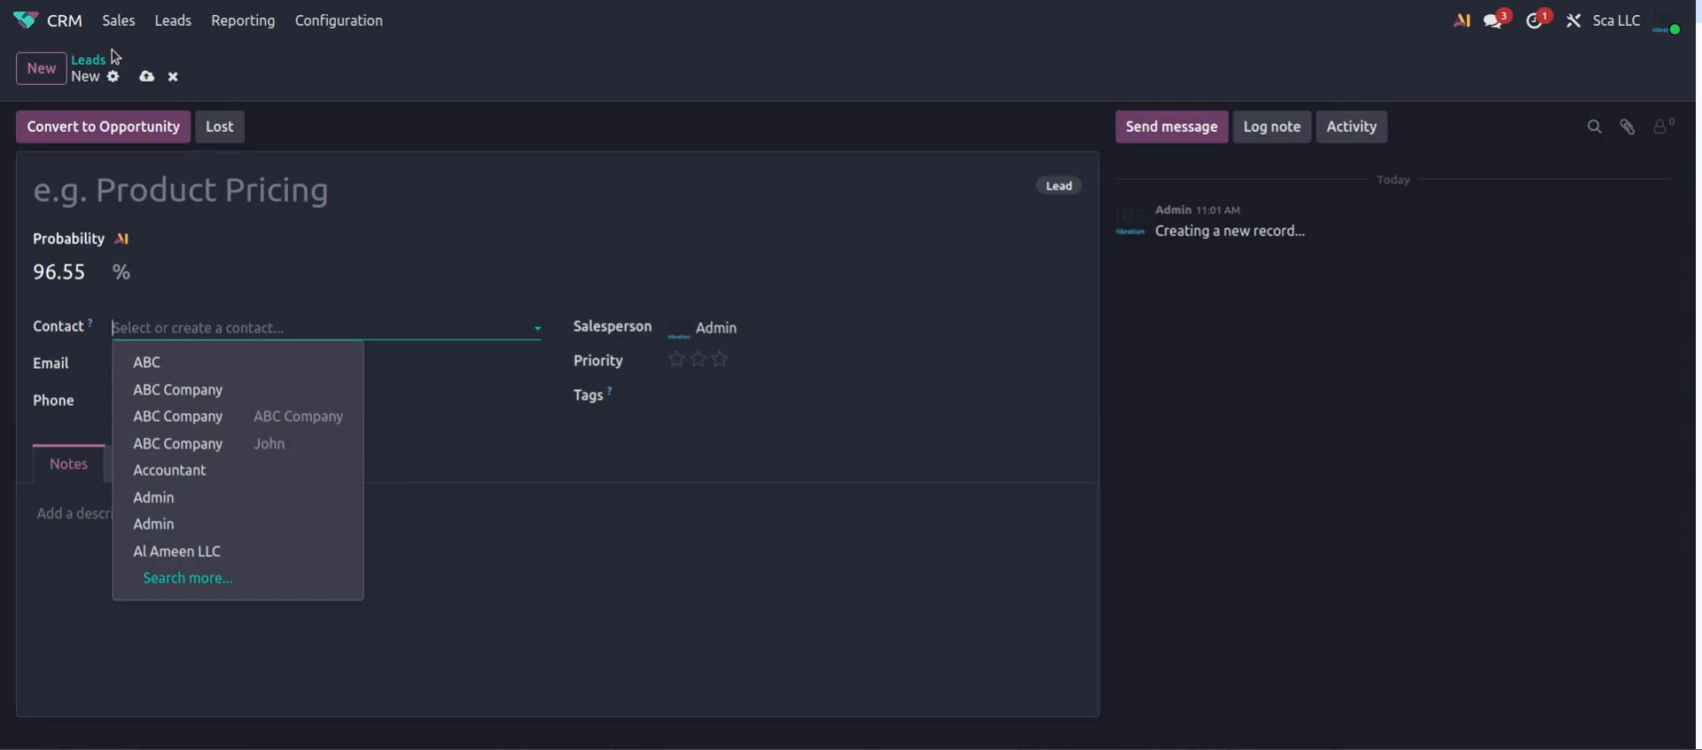
Switch to the Sales app, start a quotation, open the full customer creation form for Company A, and discard both.
left_click(26, 19)
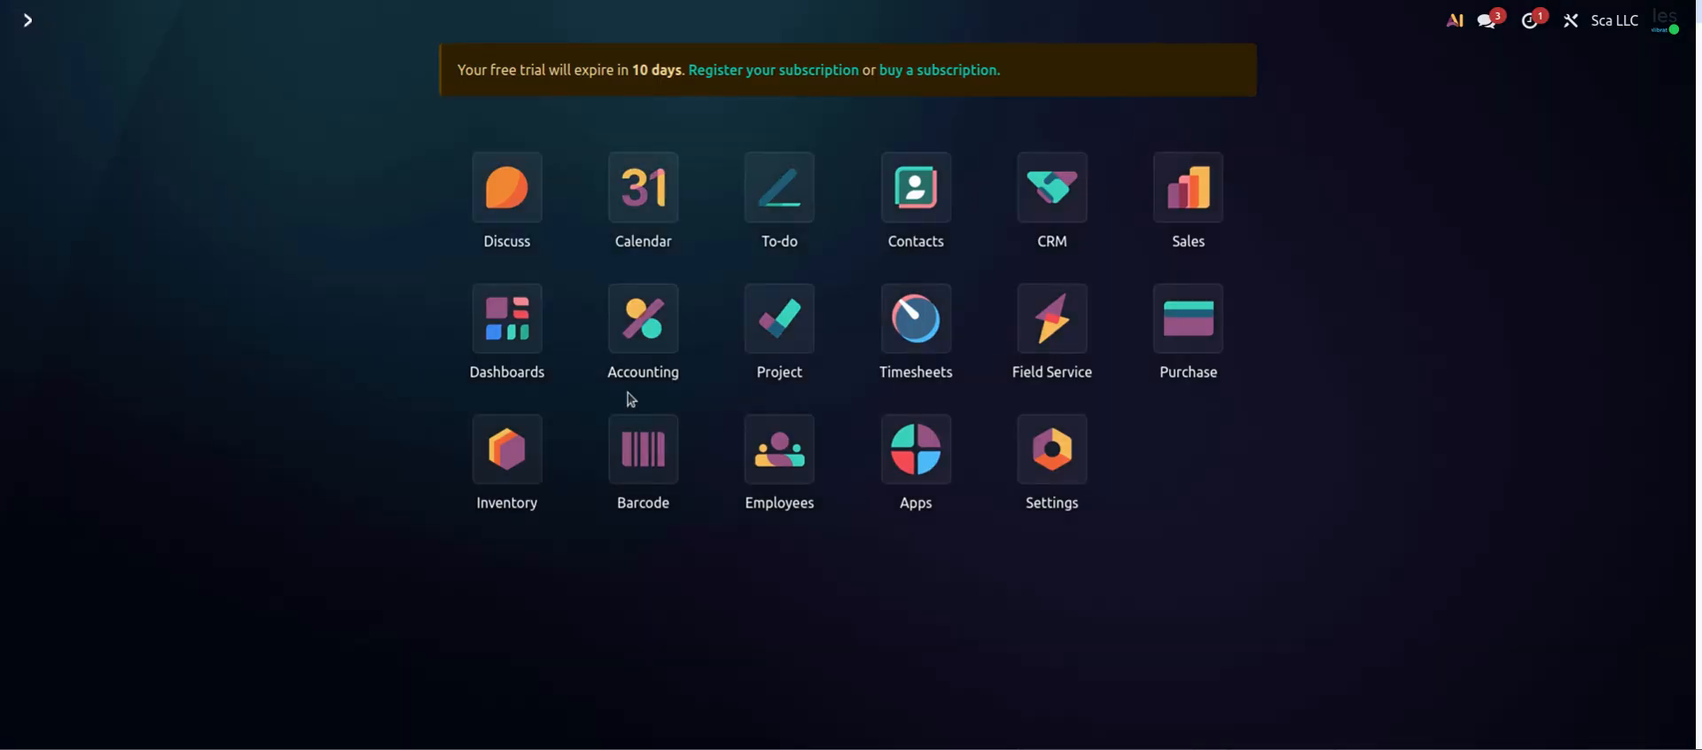
left_click(1190, 192)
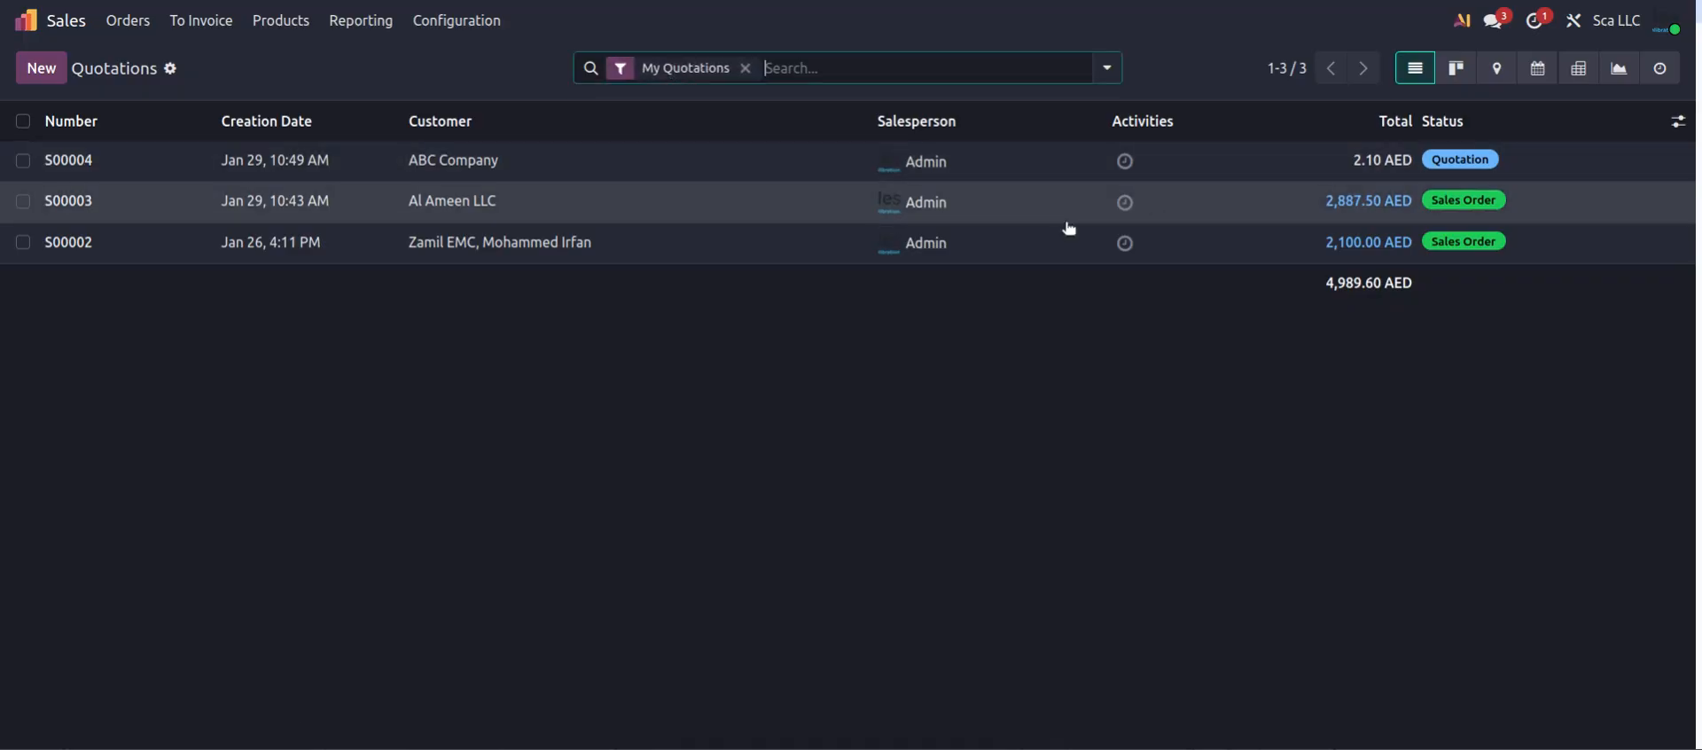
left_click(50, 74)
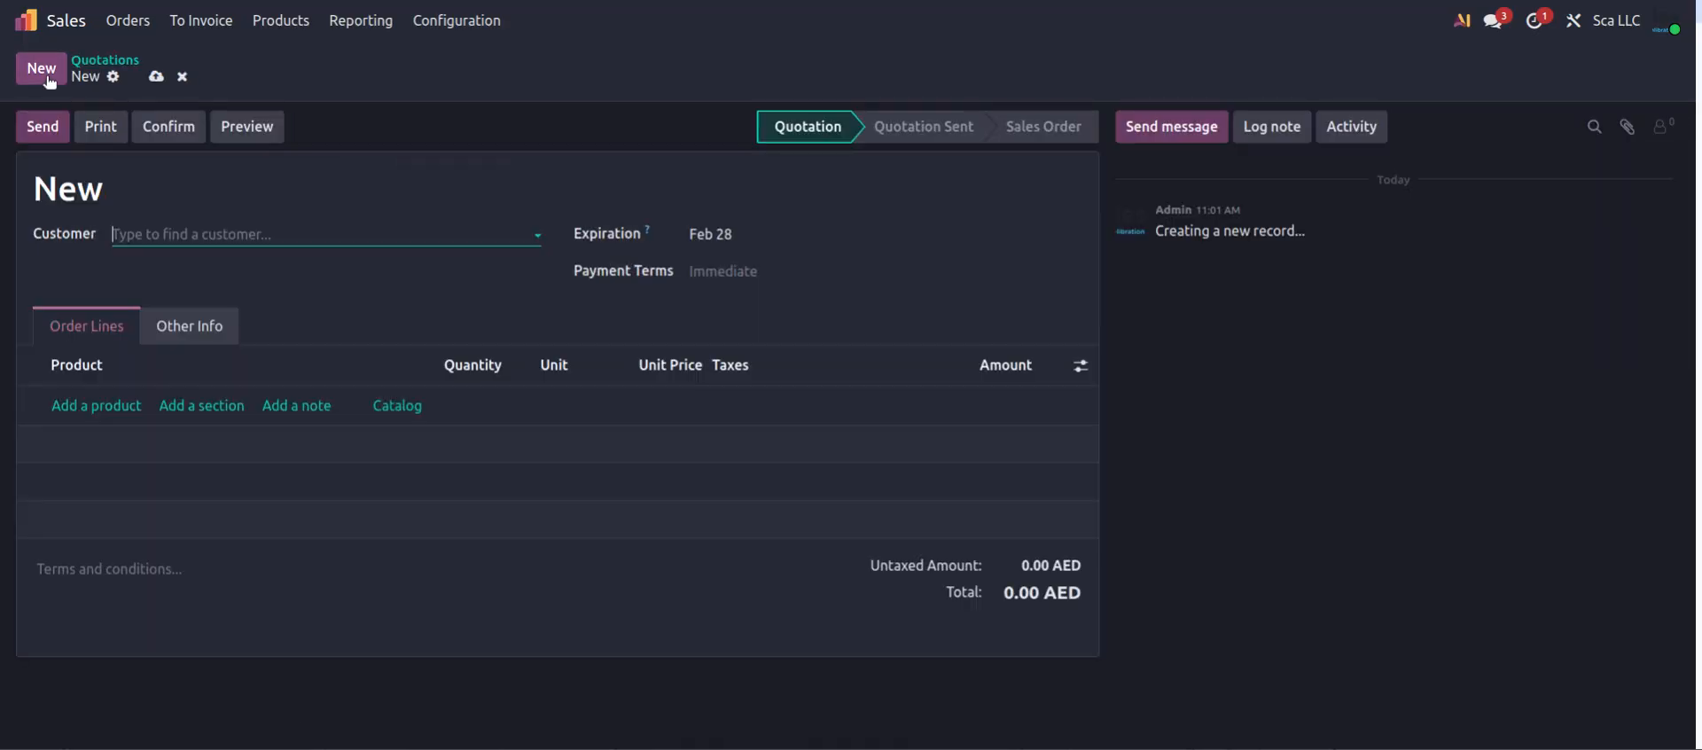
left_click(155, 236)
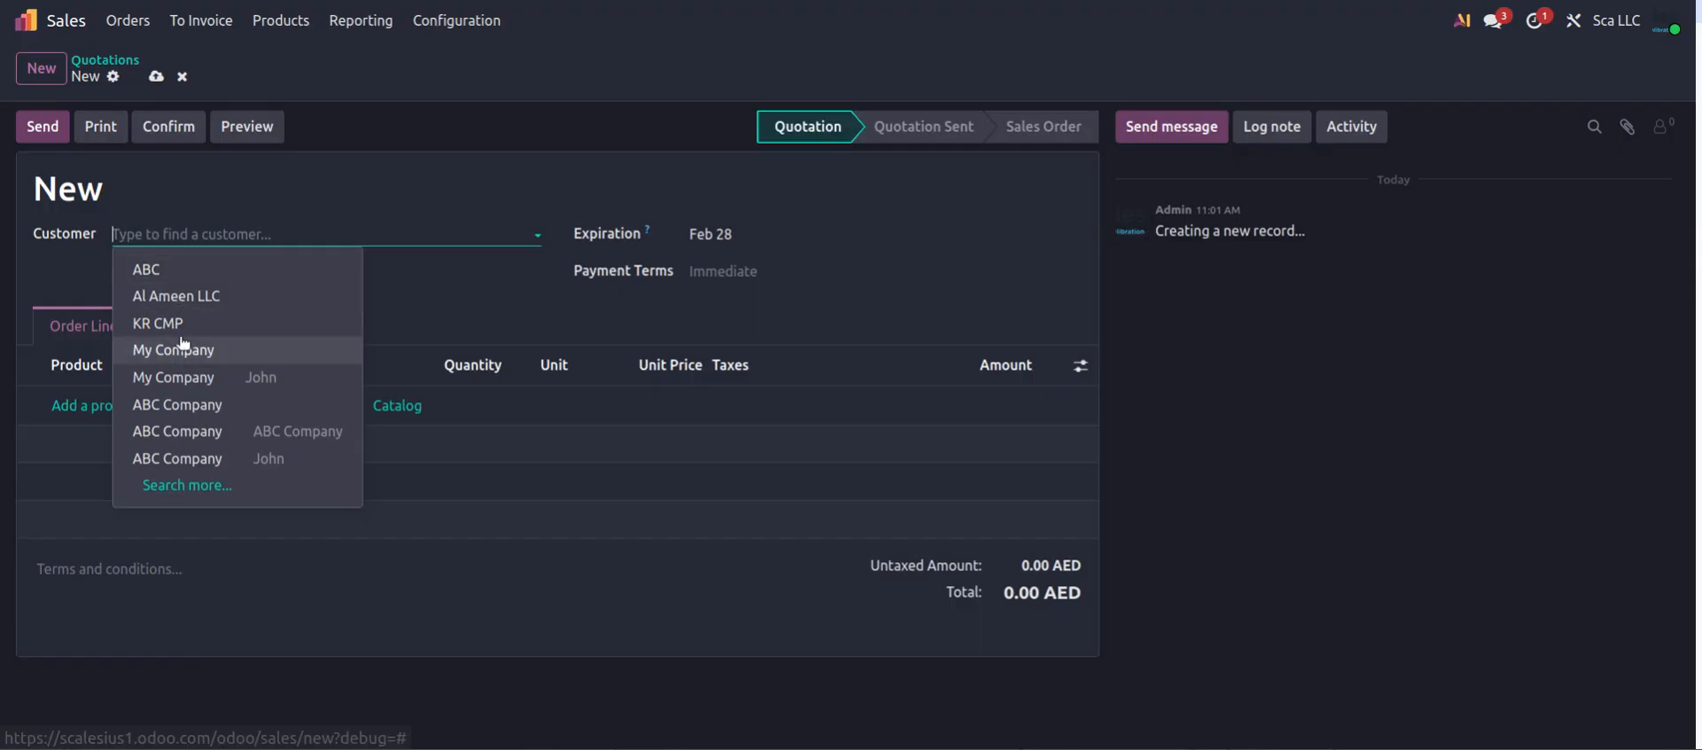
left_click(183, 229)
left_click(186, 231)
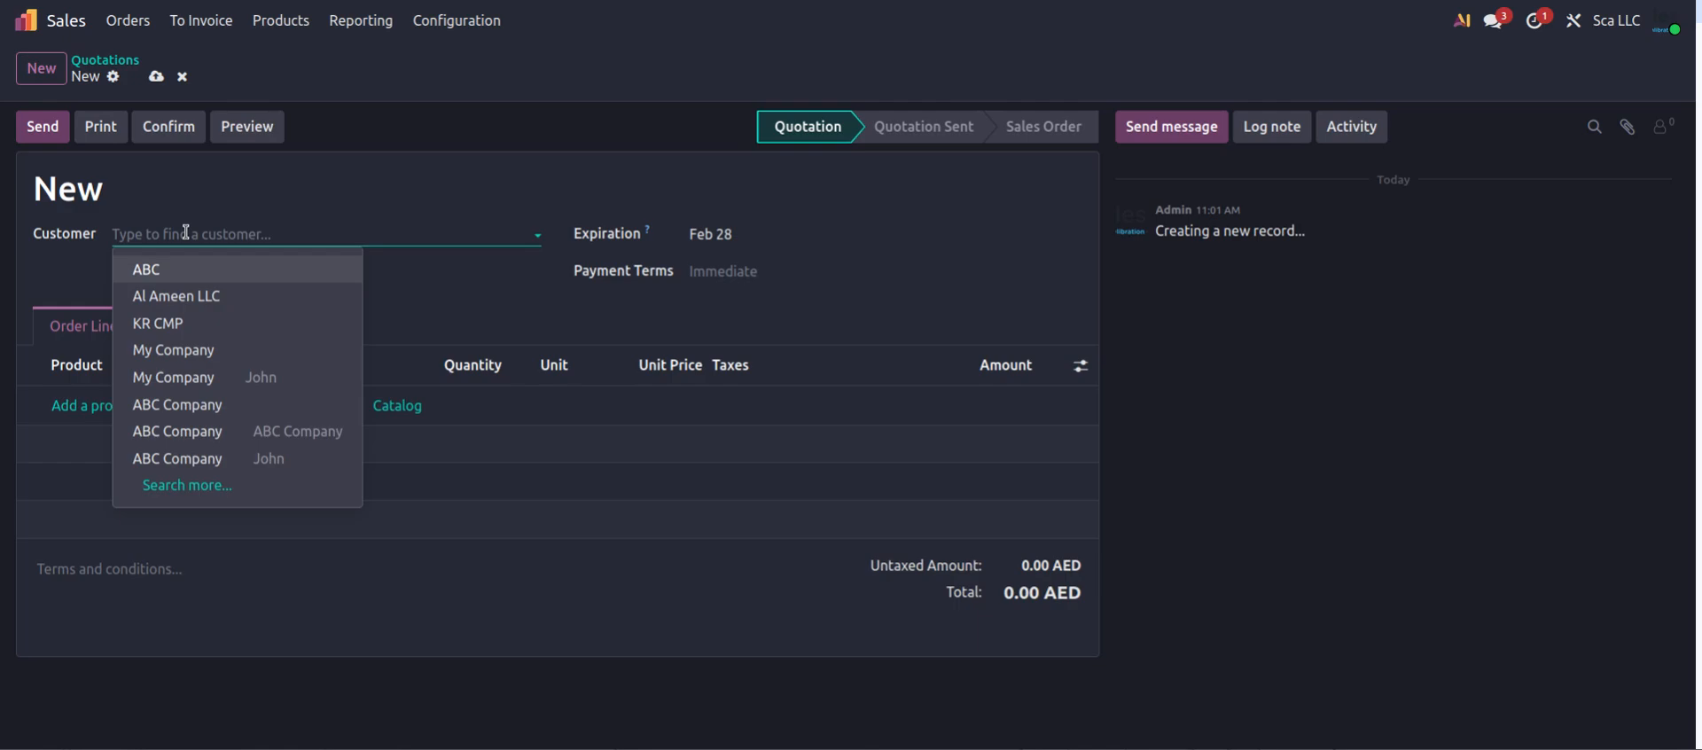
type("Company")
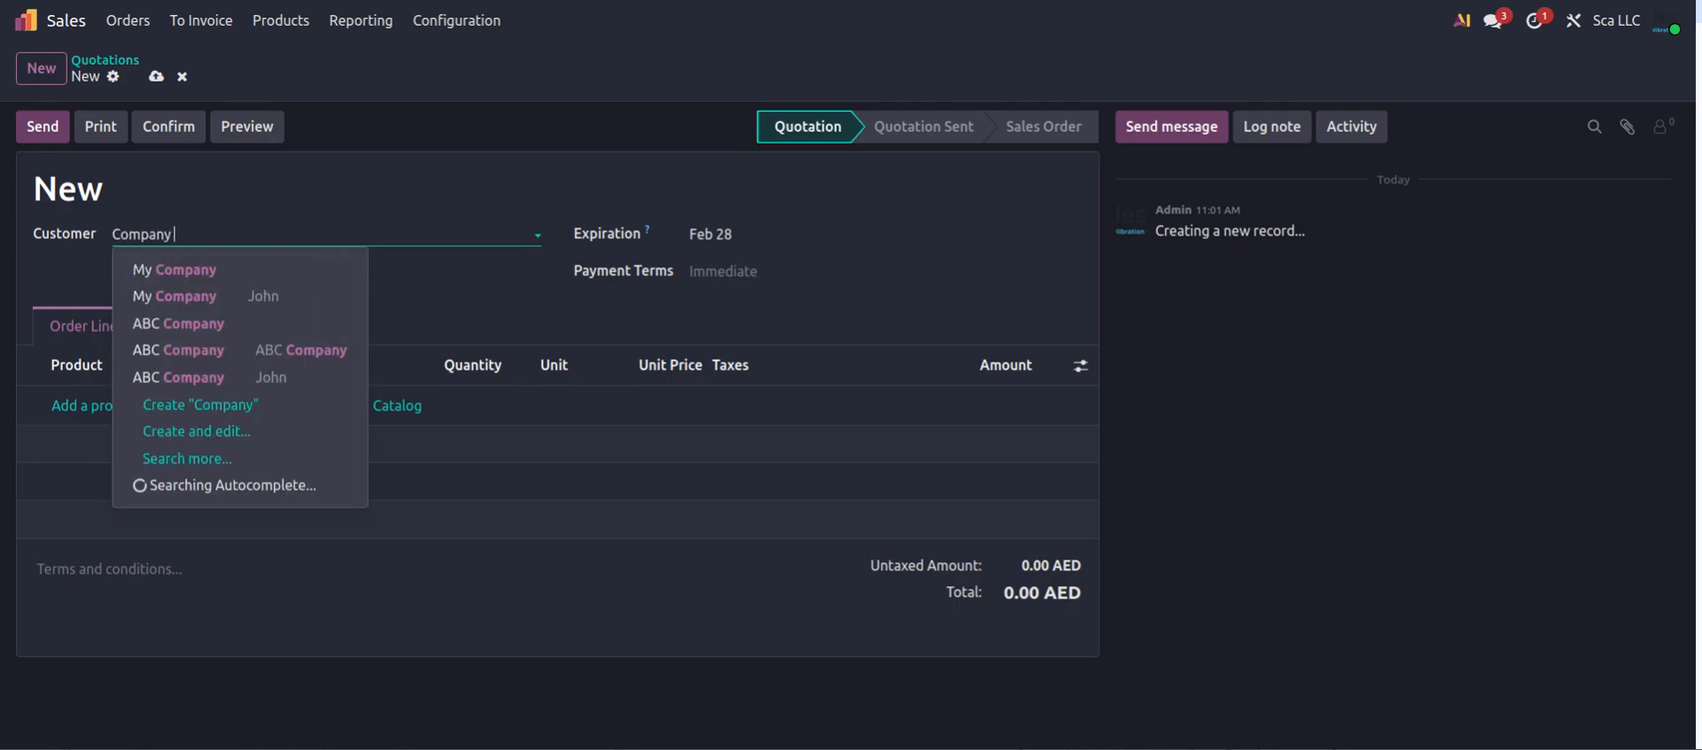
type(" A")
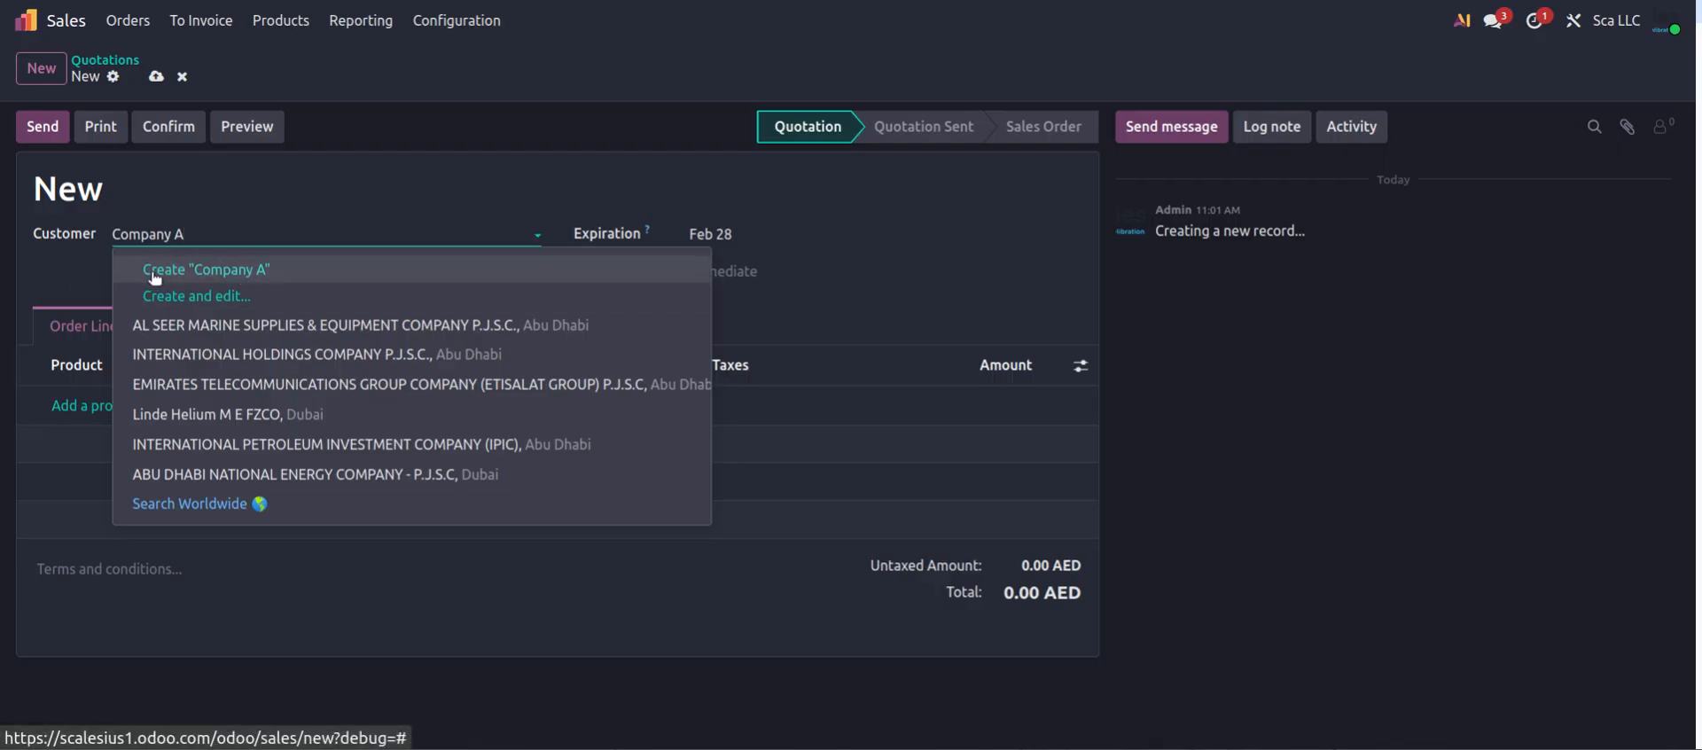
left_click(207, 306)
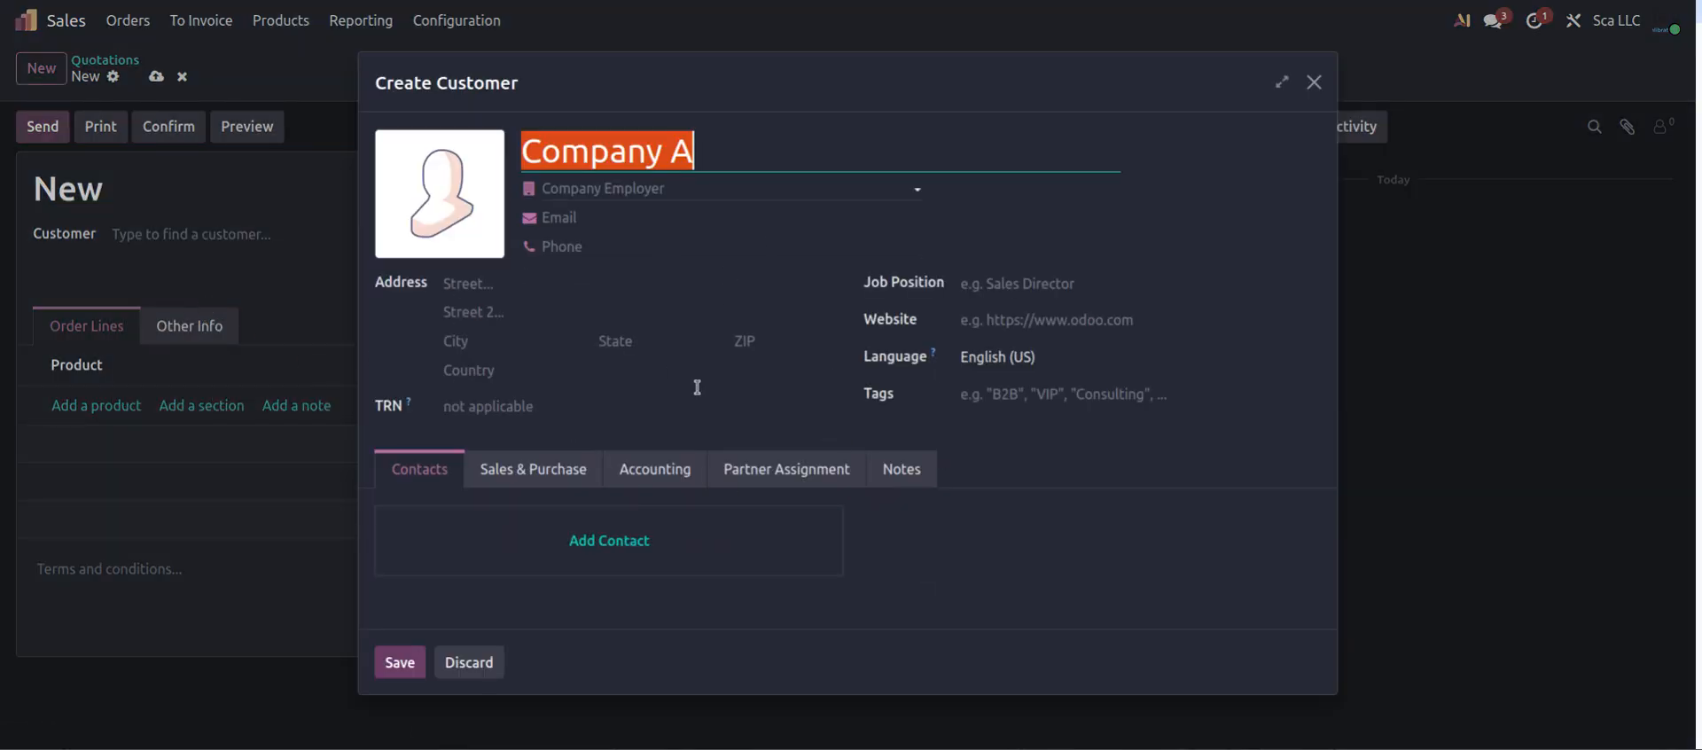
left_click(1314, 81)
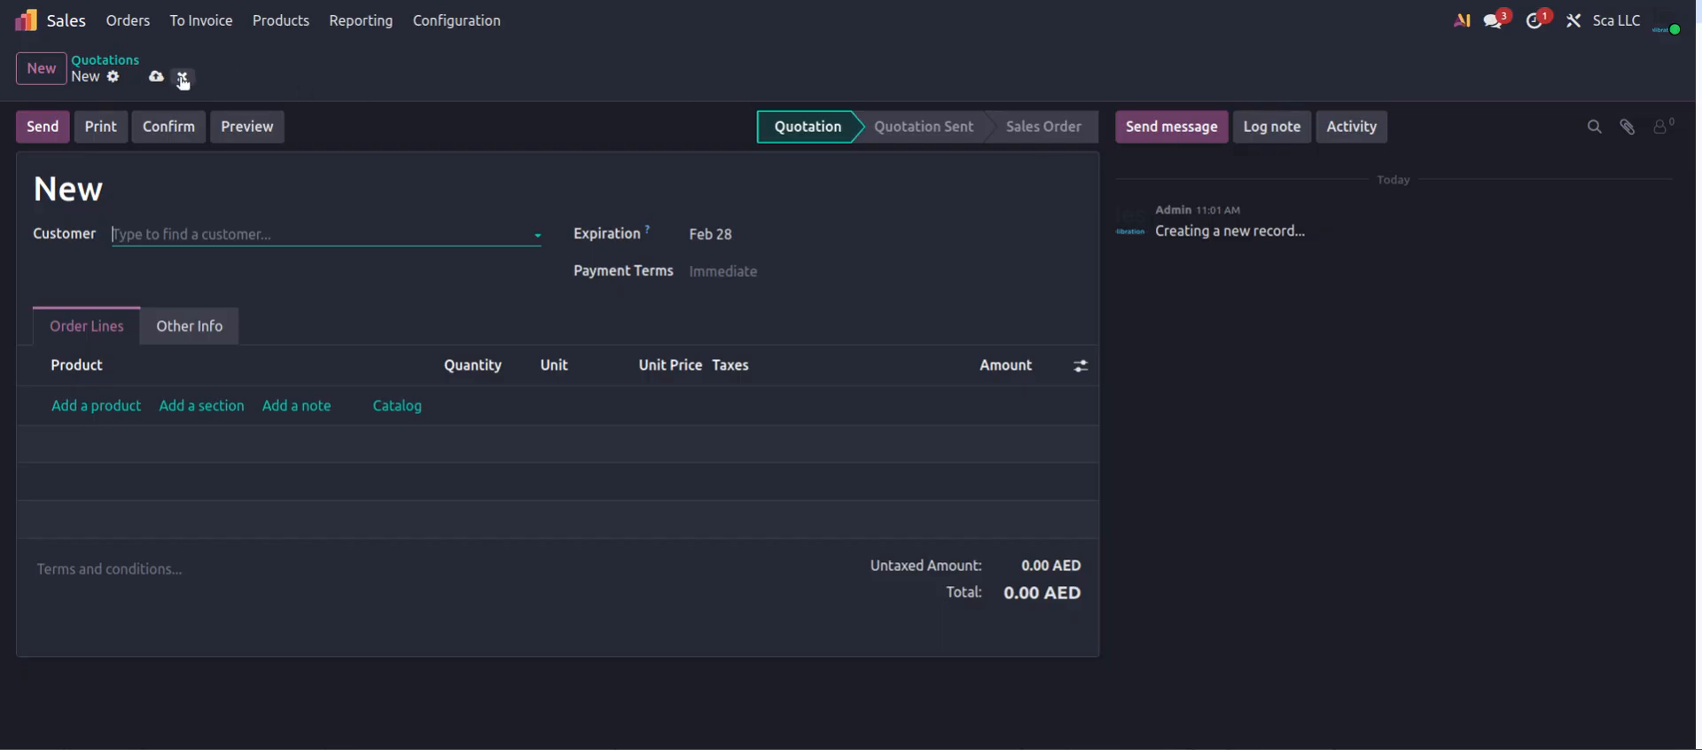
left_click(182, 81)
Switch to the Contacts app and start a new contact named Company B.
left_click(24, 19)
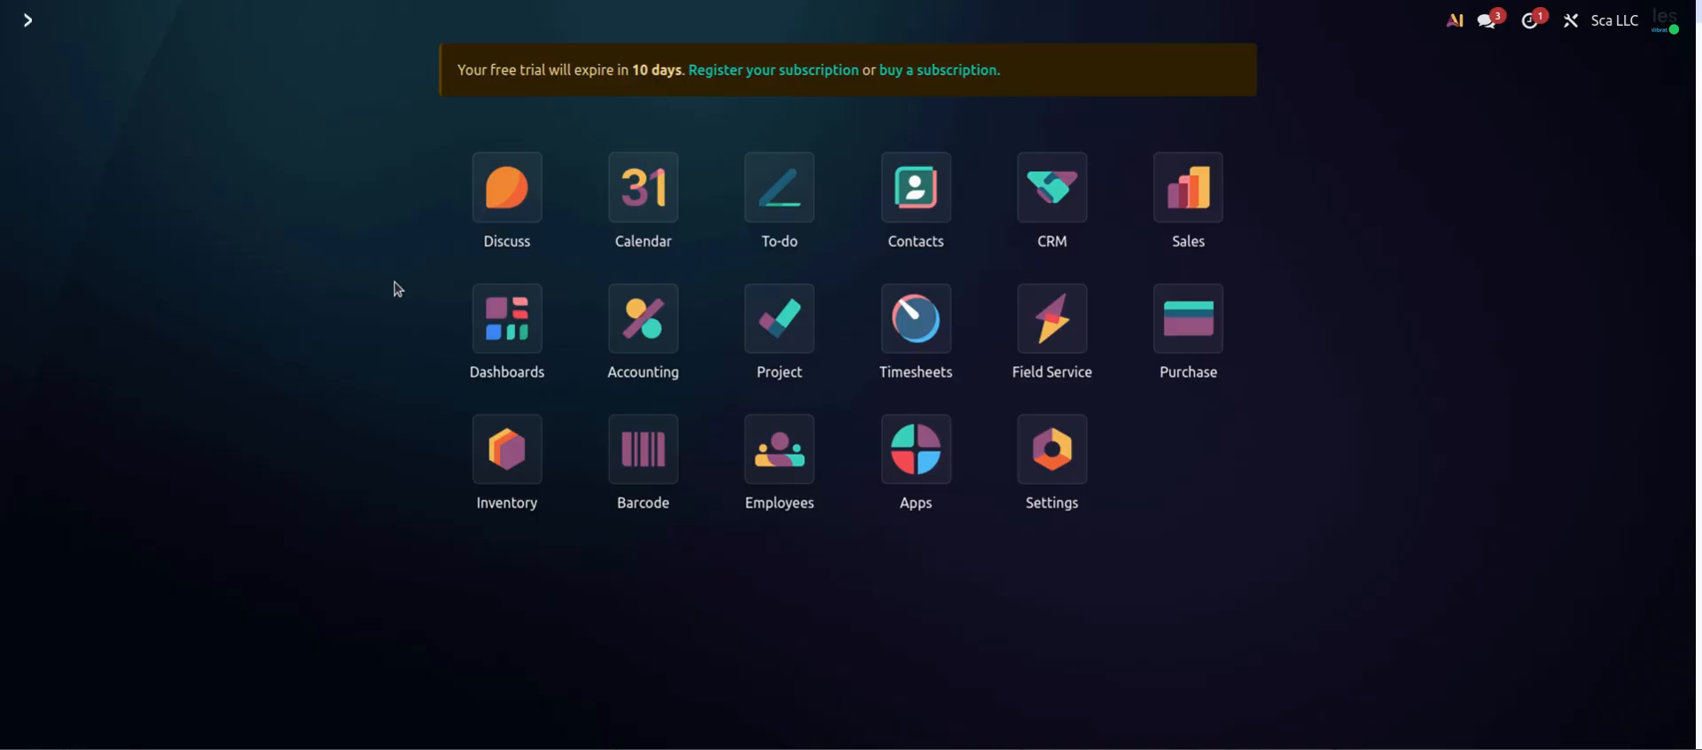
left_click(910, 192)
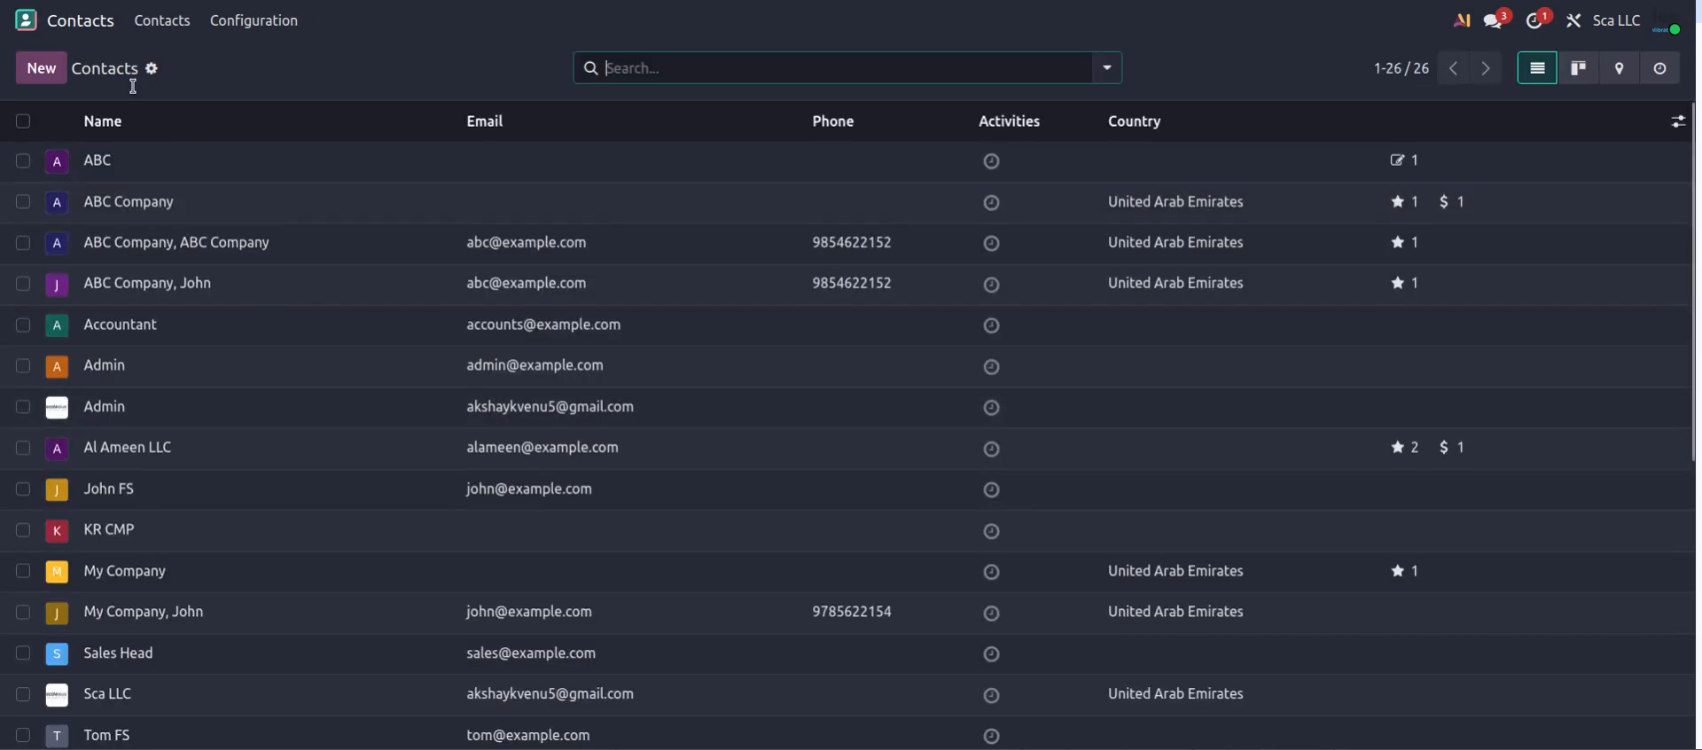
scroll(691, 298, "down", 5)
scroll(670, 430, "up", 6)
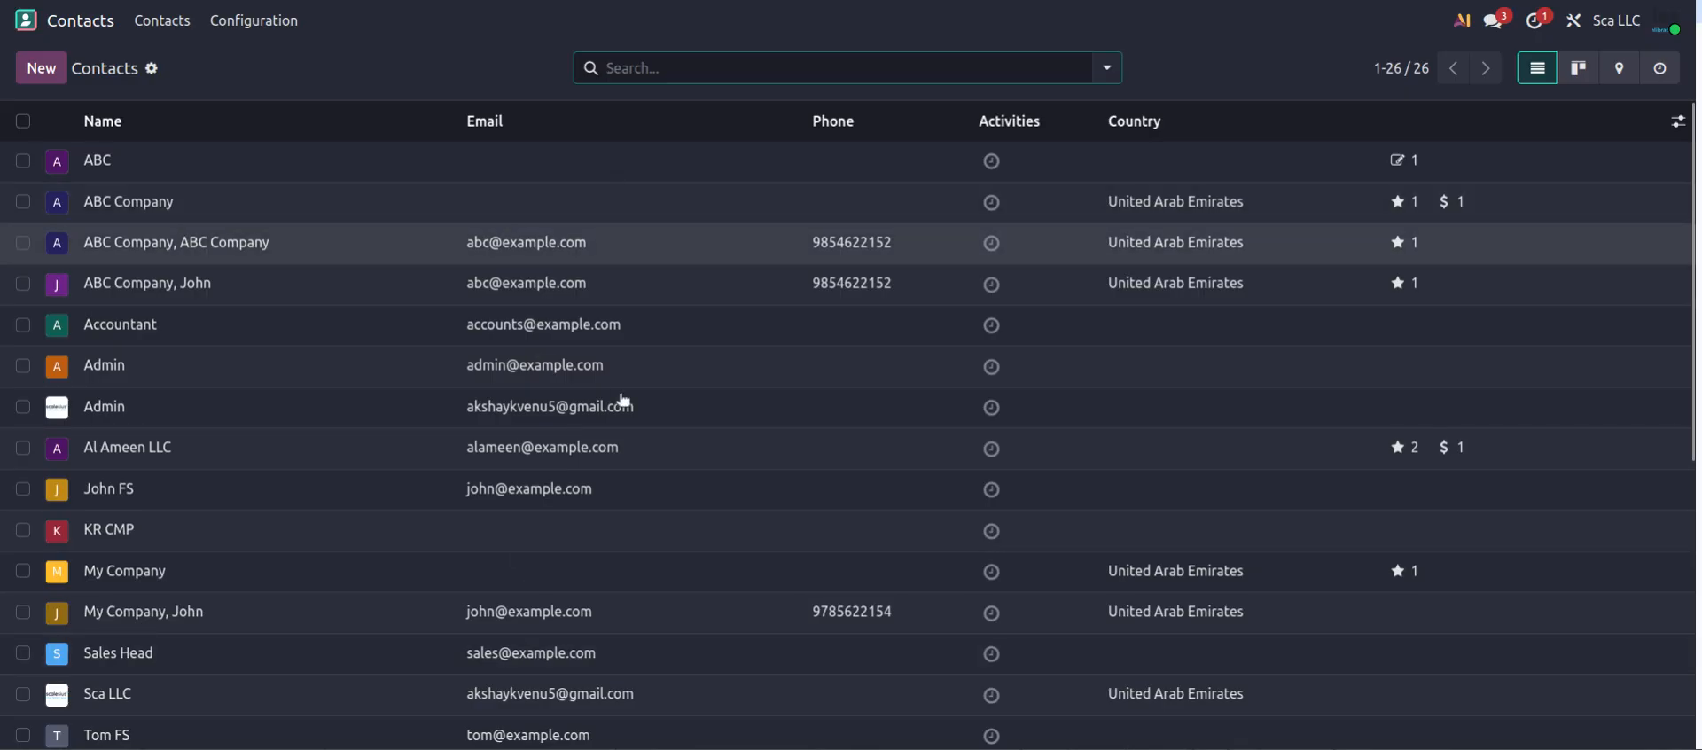
left_click(42, 68)
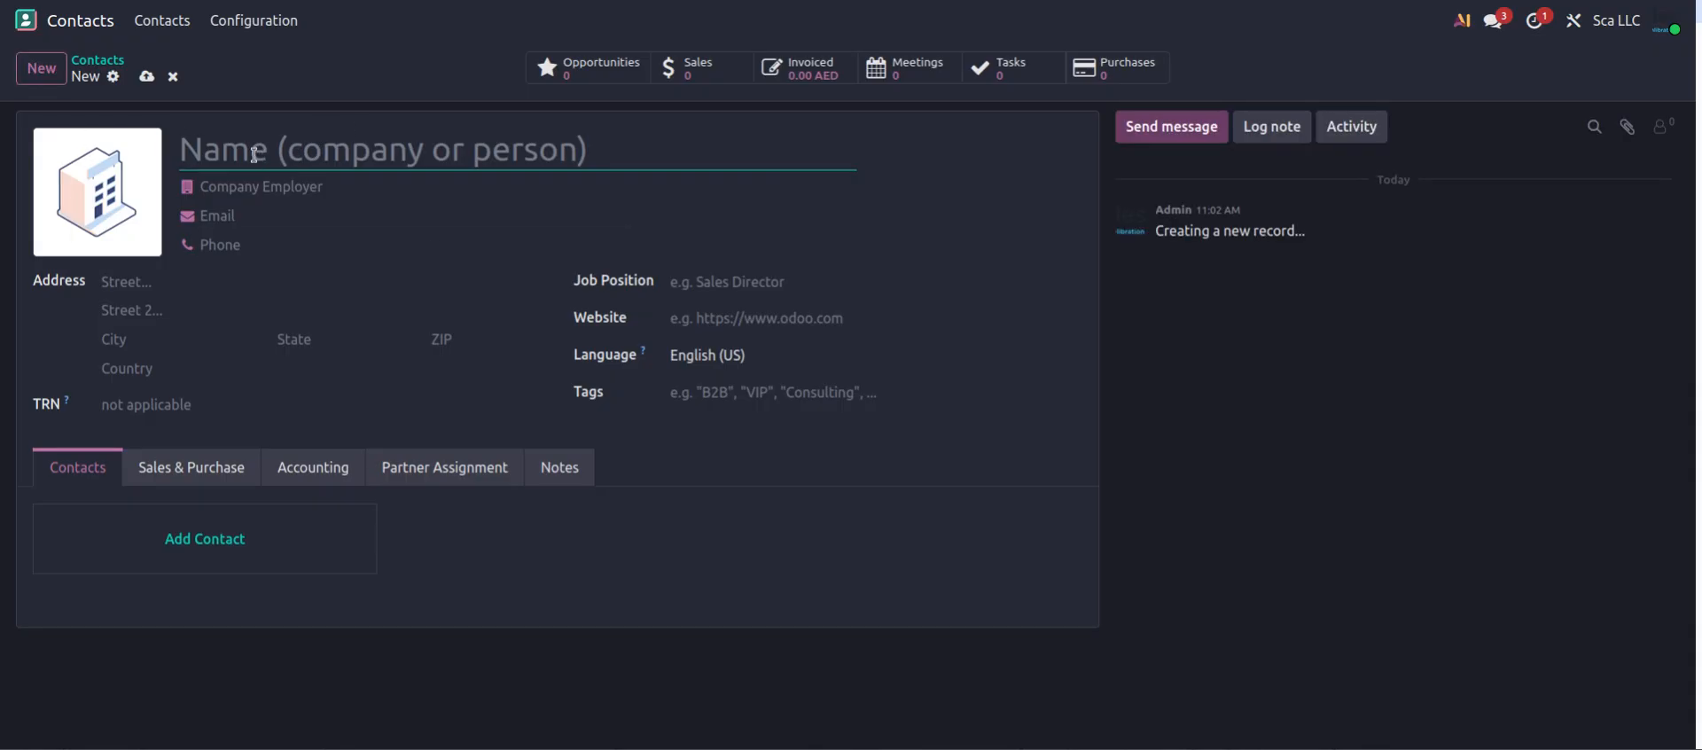
type("C")
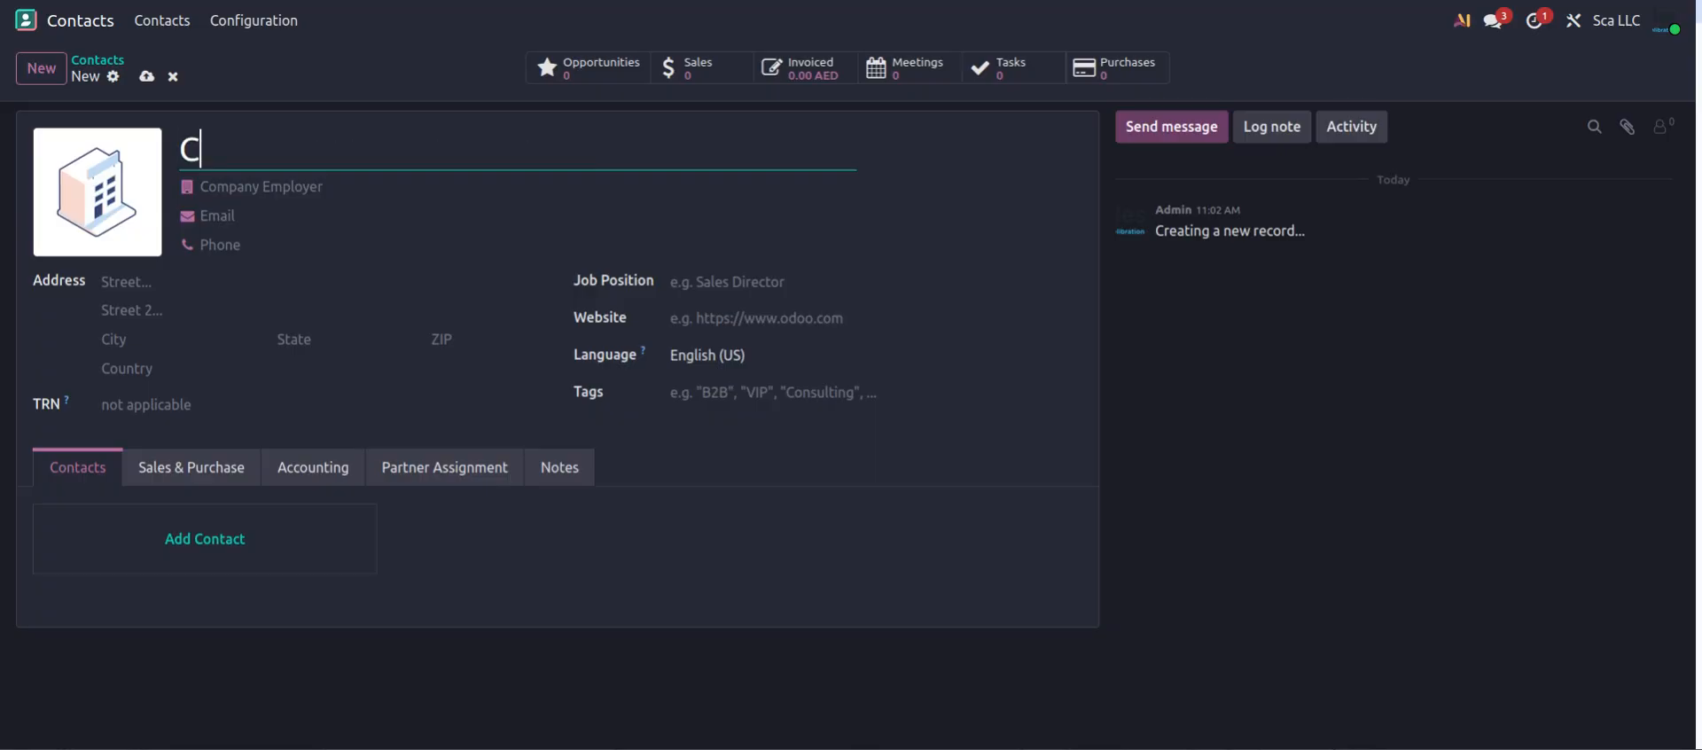
type("ompany B")
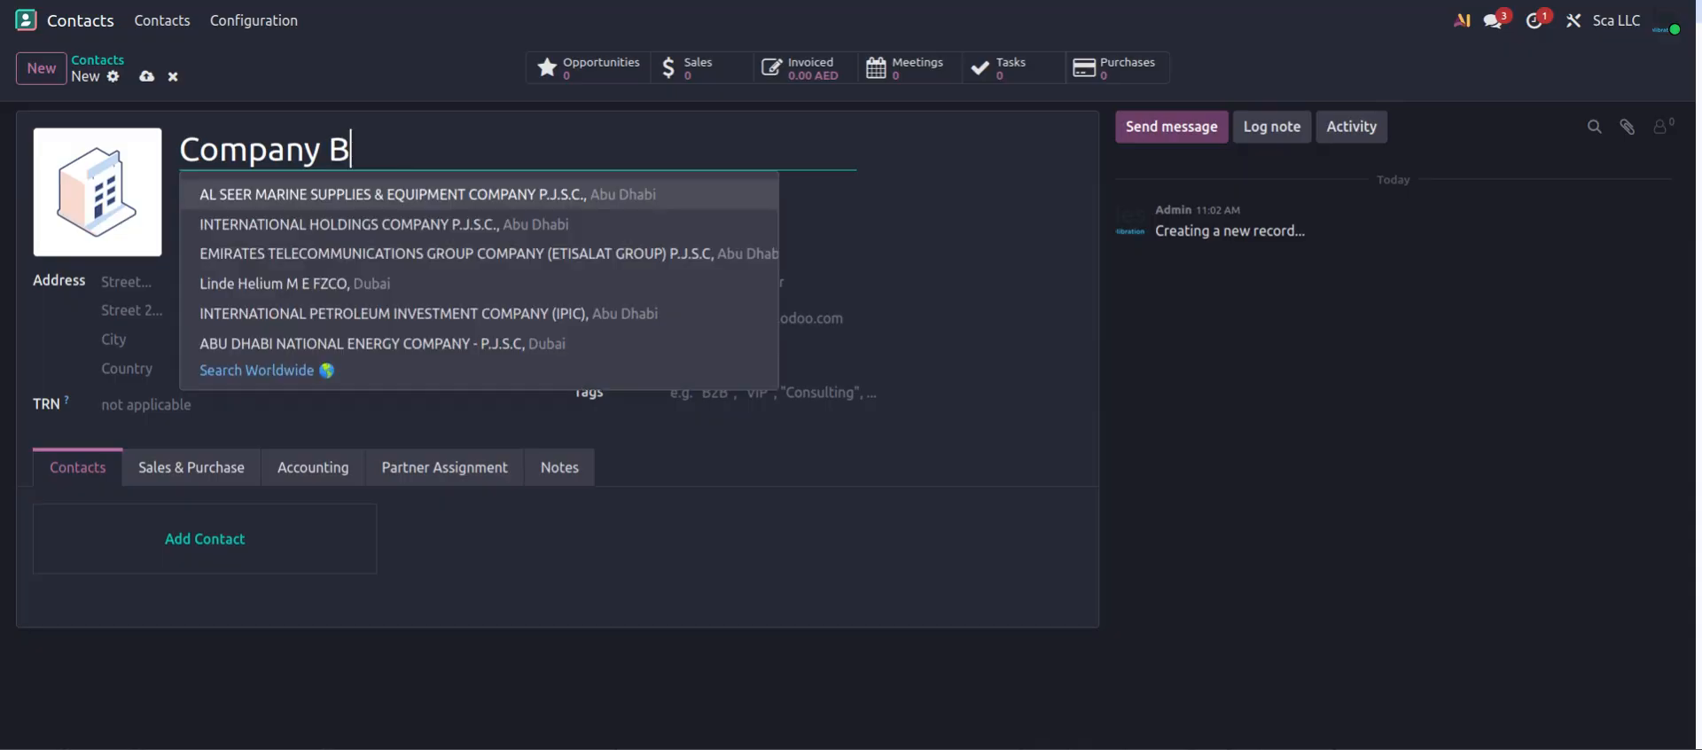
left_click(1004, 251)
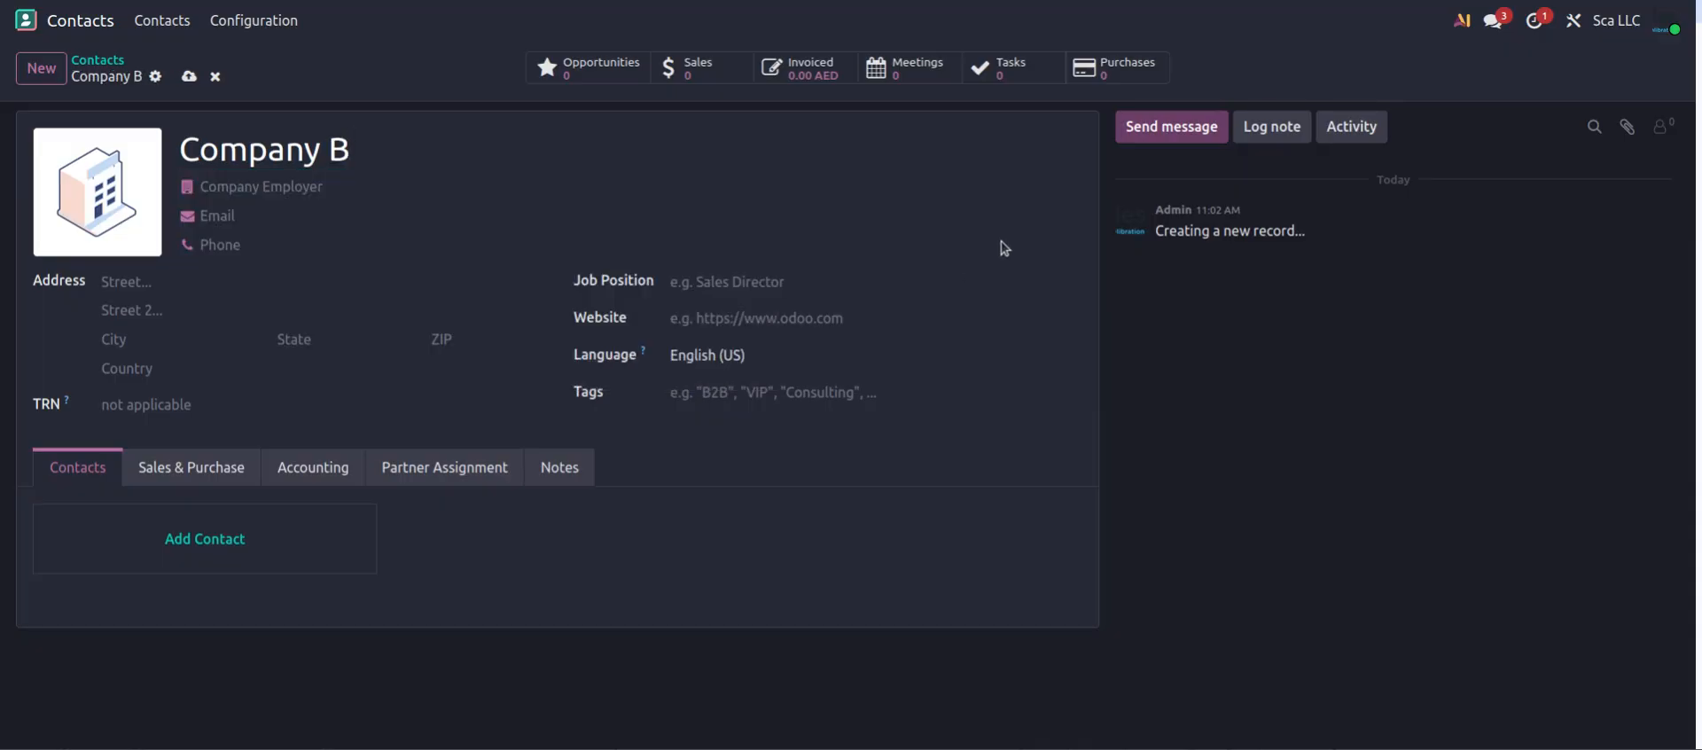
Review the employer, email, address and TRN fields and the additional contact form for Company B, and discard the new contact.
left_click(268, 184)
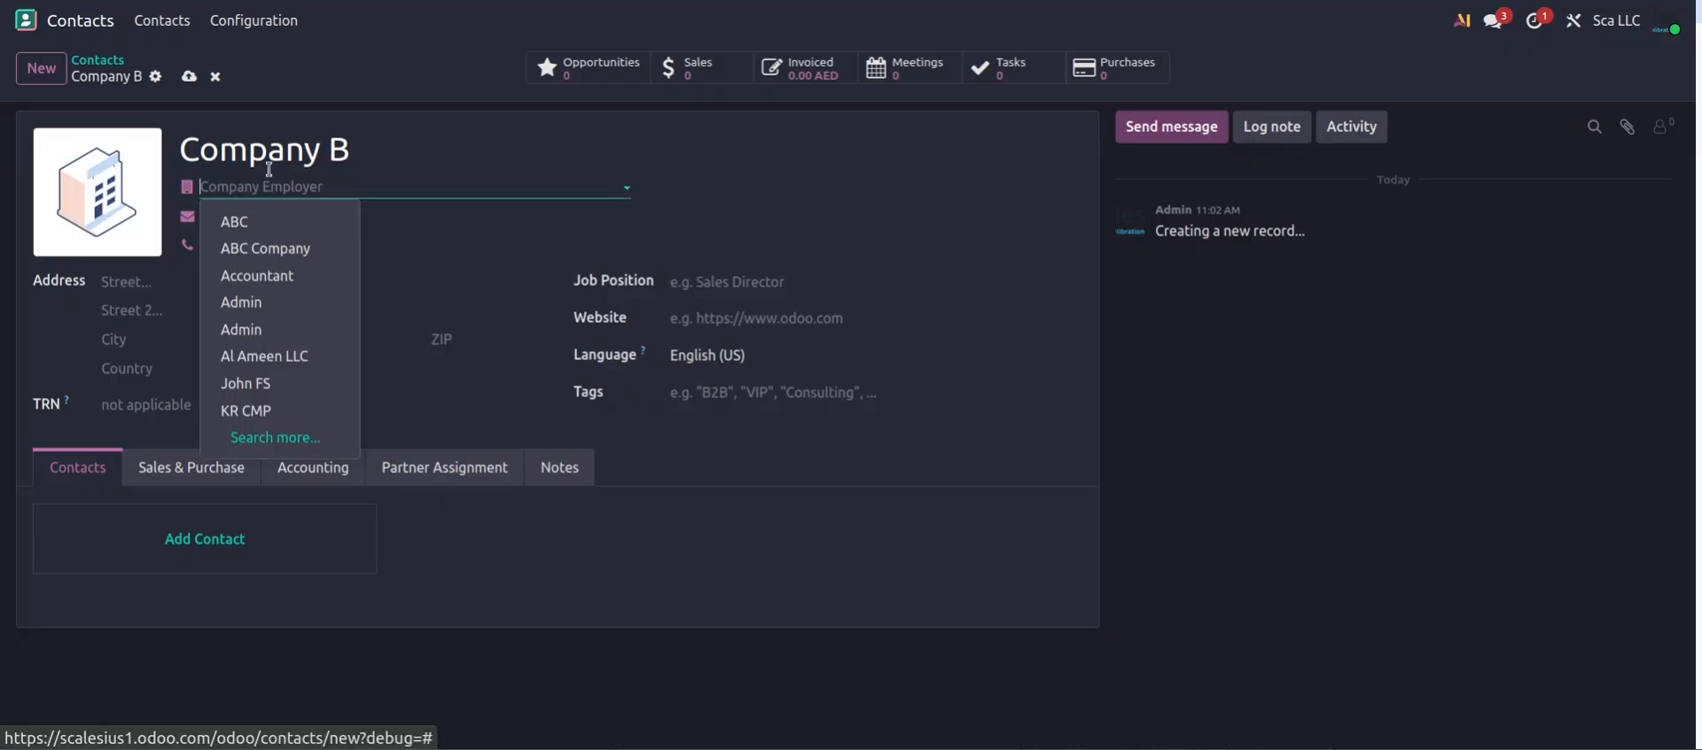
left_click(909, 260)
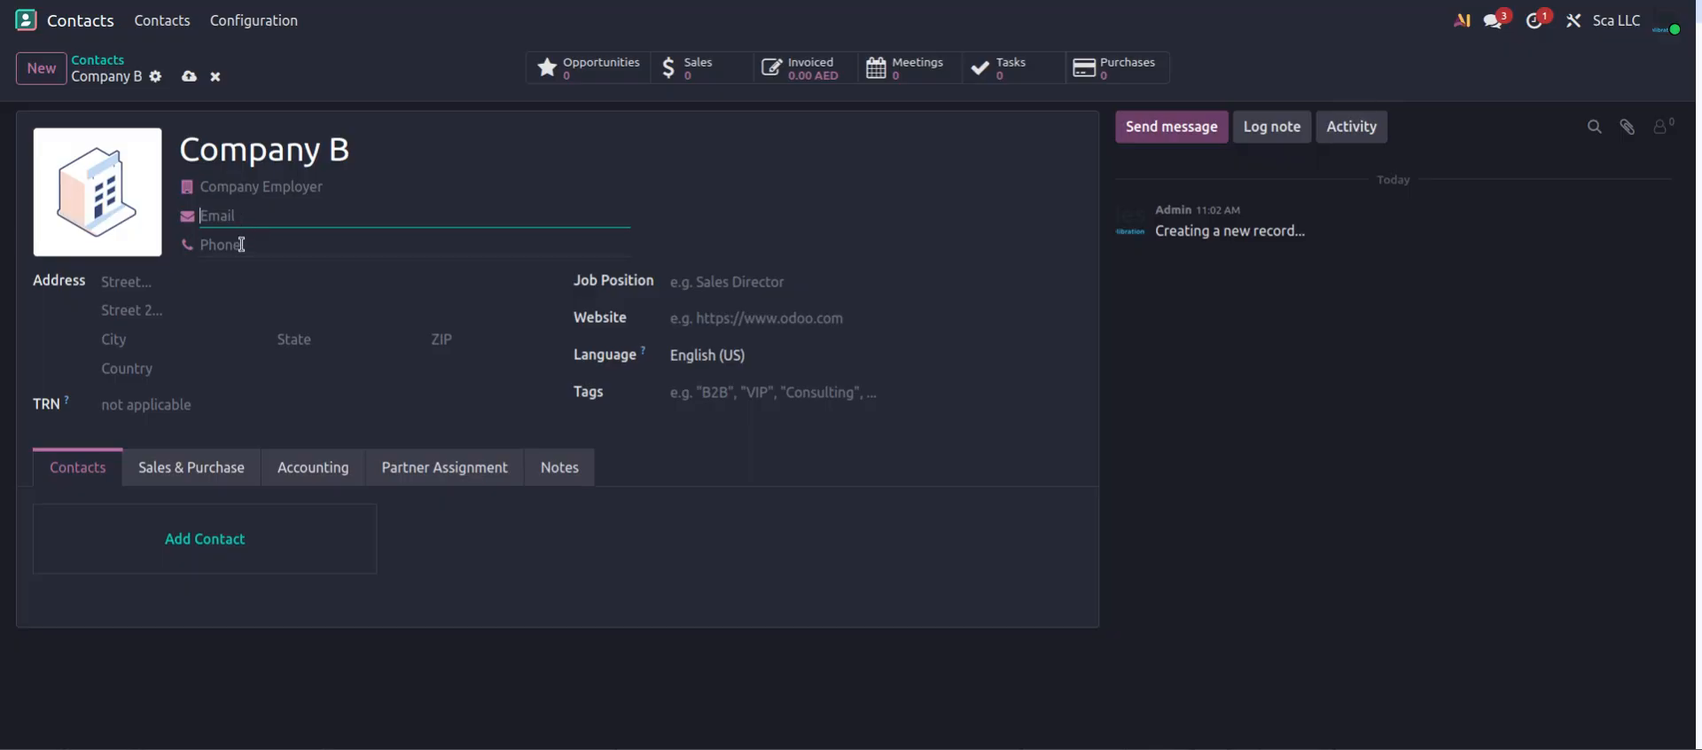
left_click(167, 282)
left_click(279, 345)
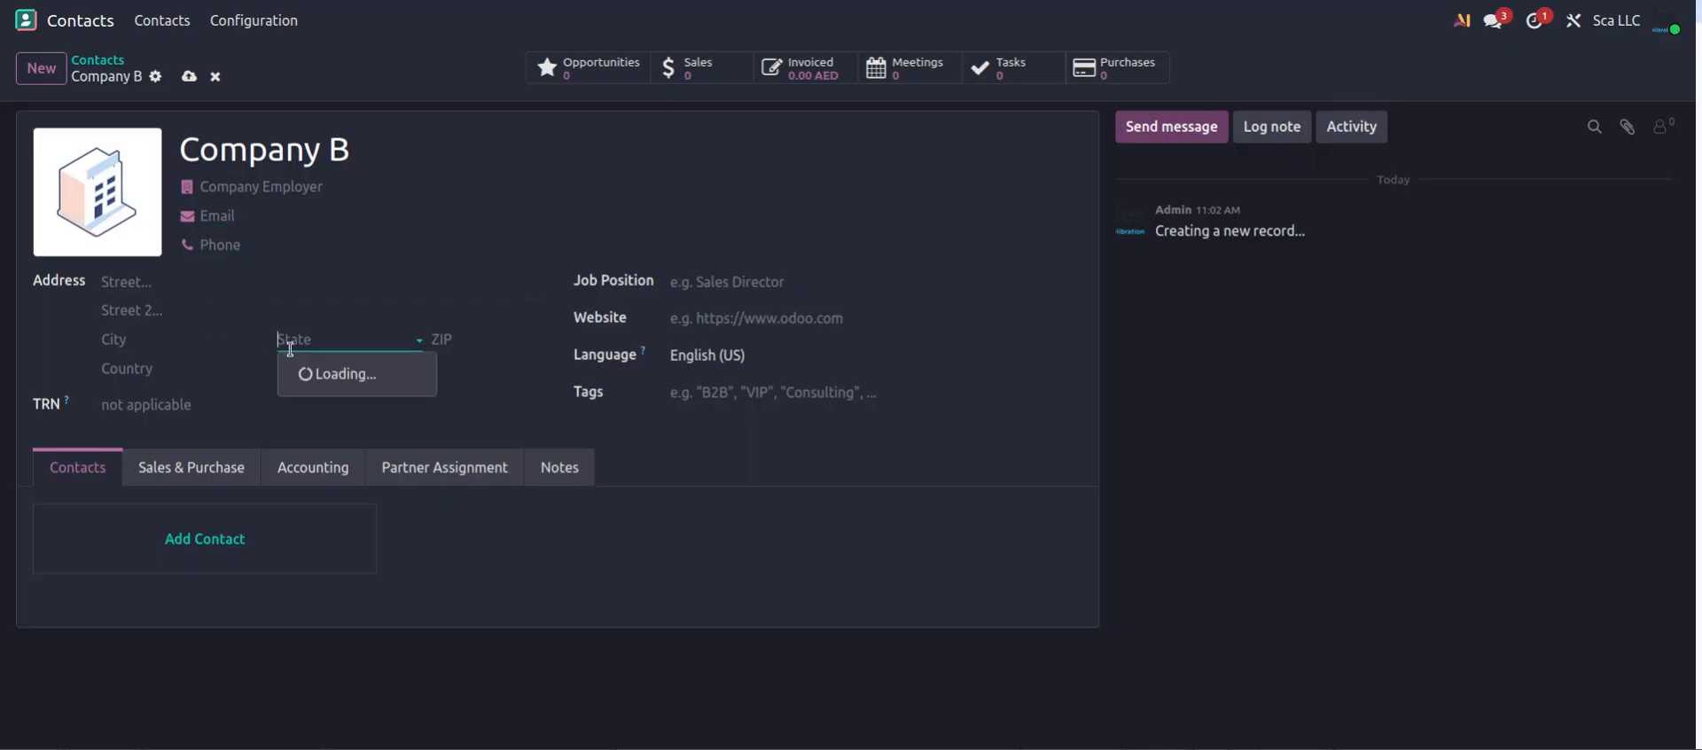
left_click(156, 405)
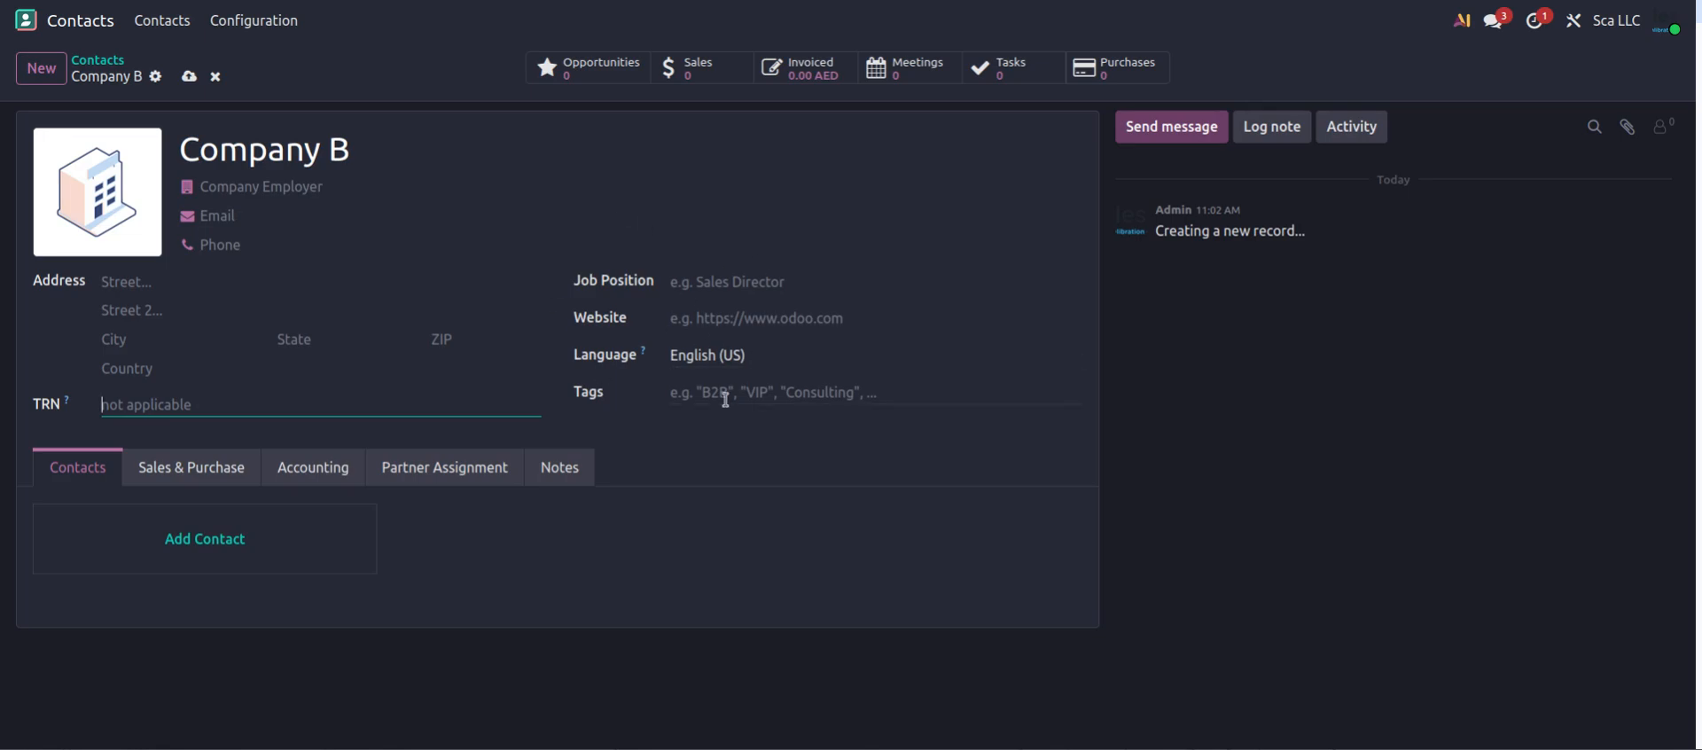
left_click(218, 542)
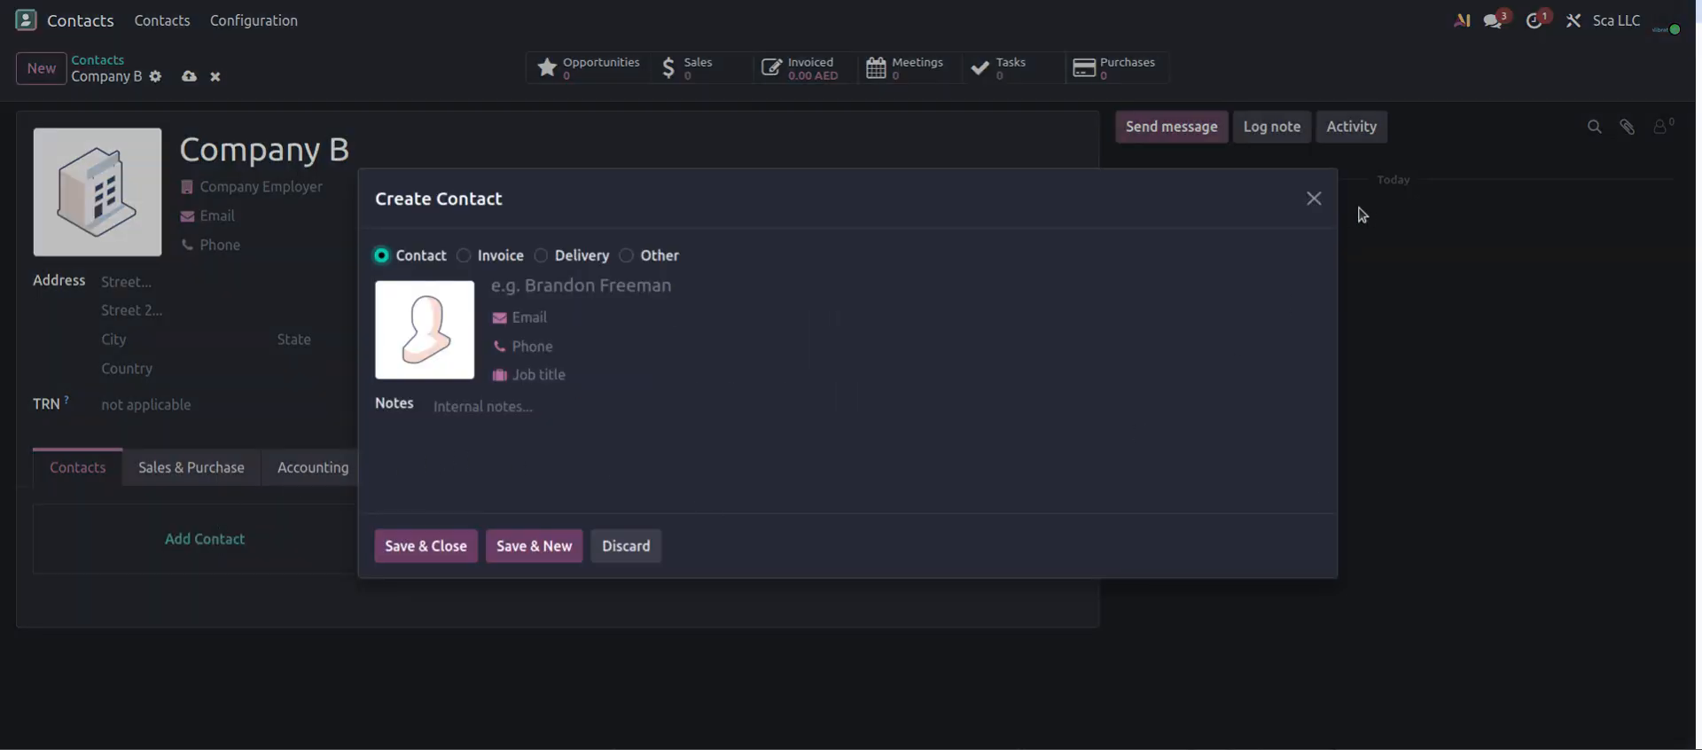
left_click(1313, 200)
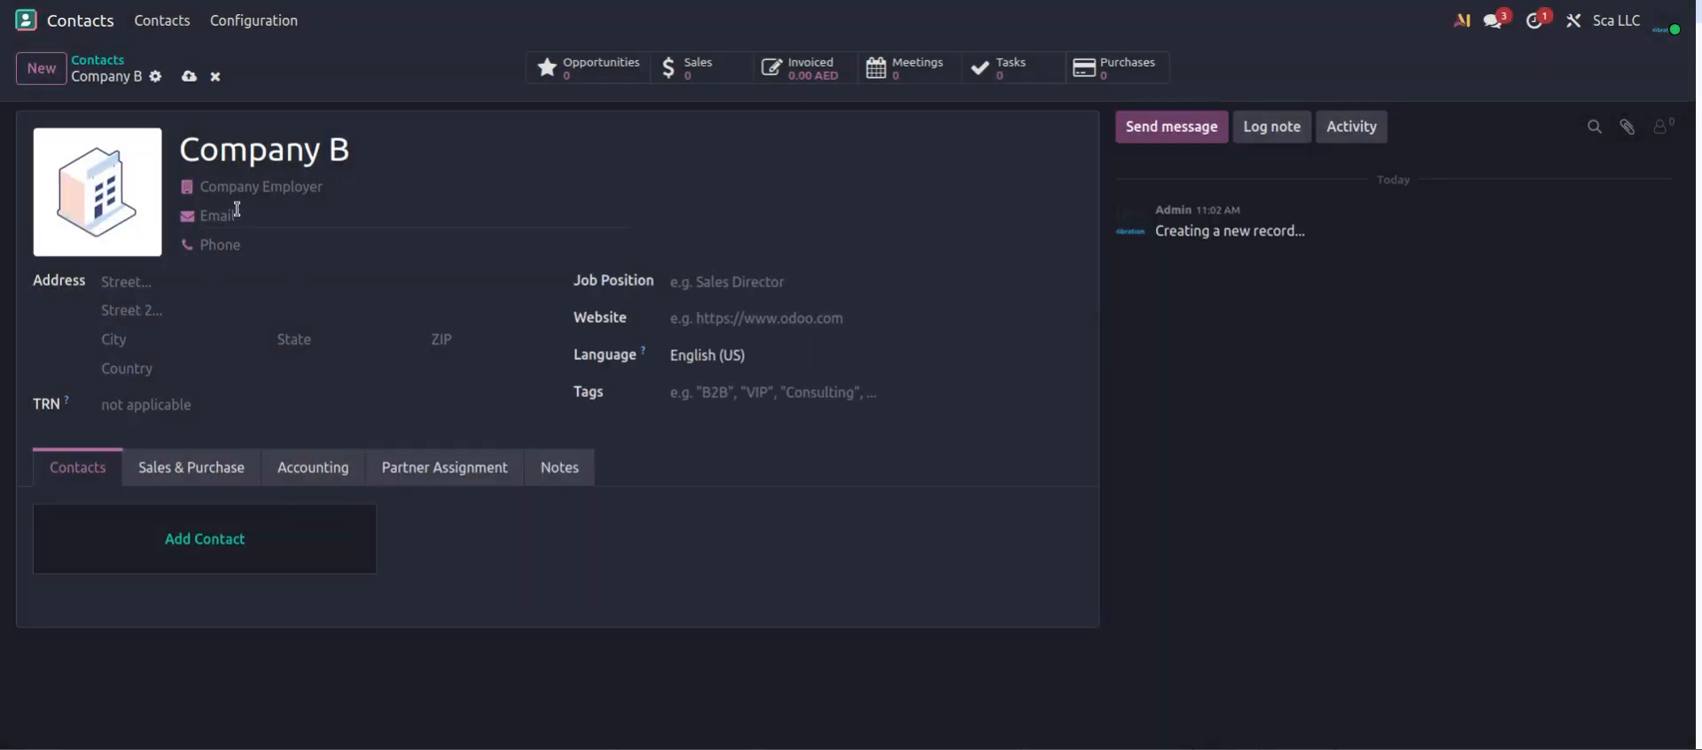
left_click(215, 77)
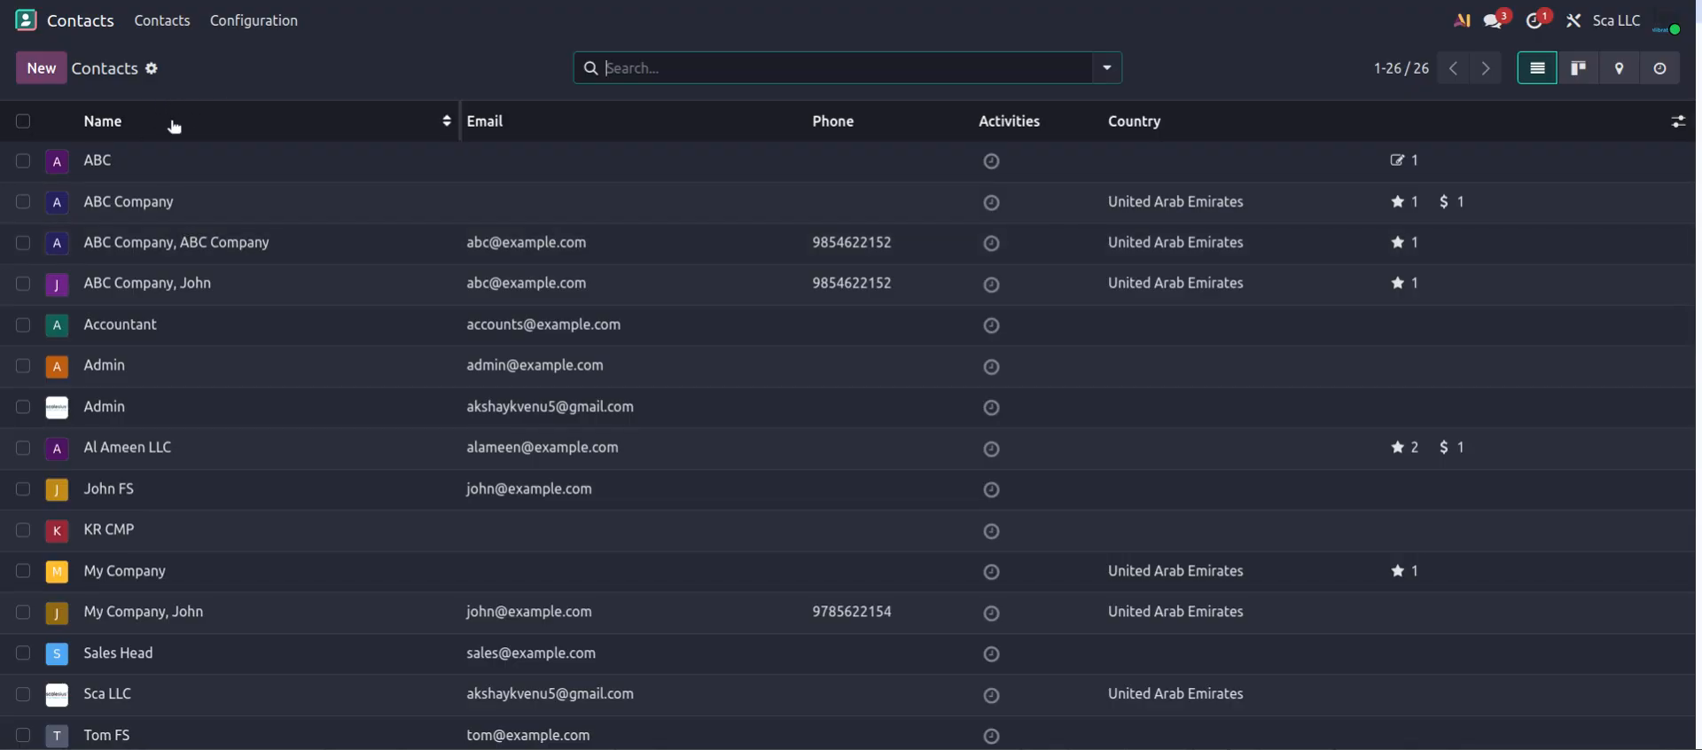
Switch to the CRM app, view its Customers list, and open a blank customer form from there.
left_click(29, 21)
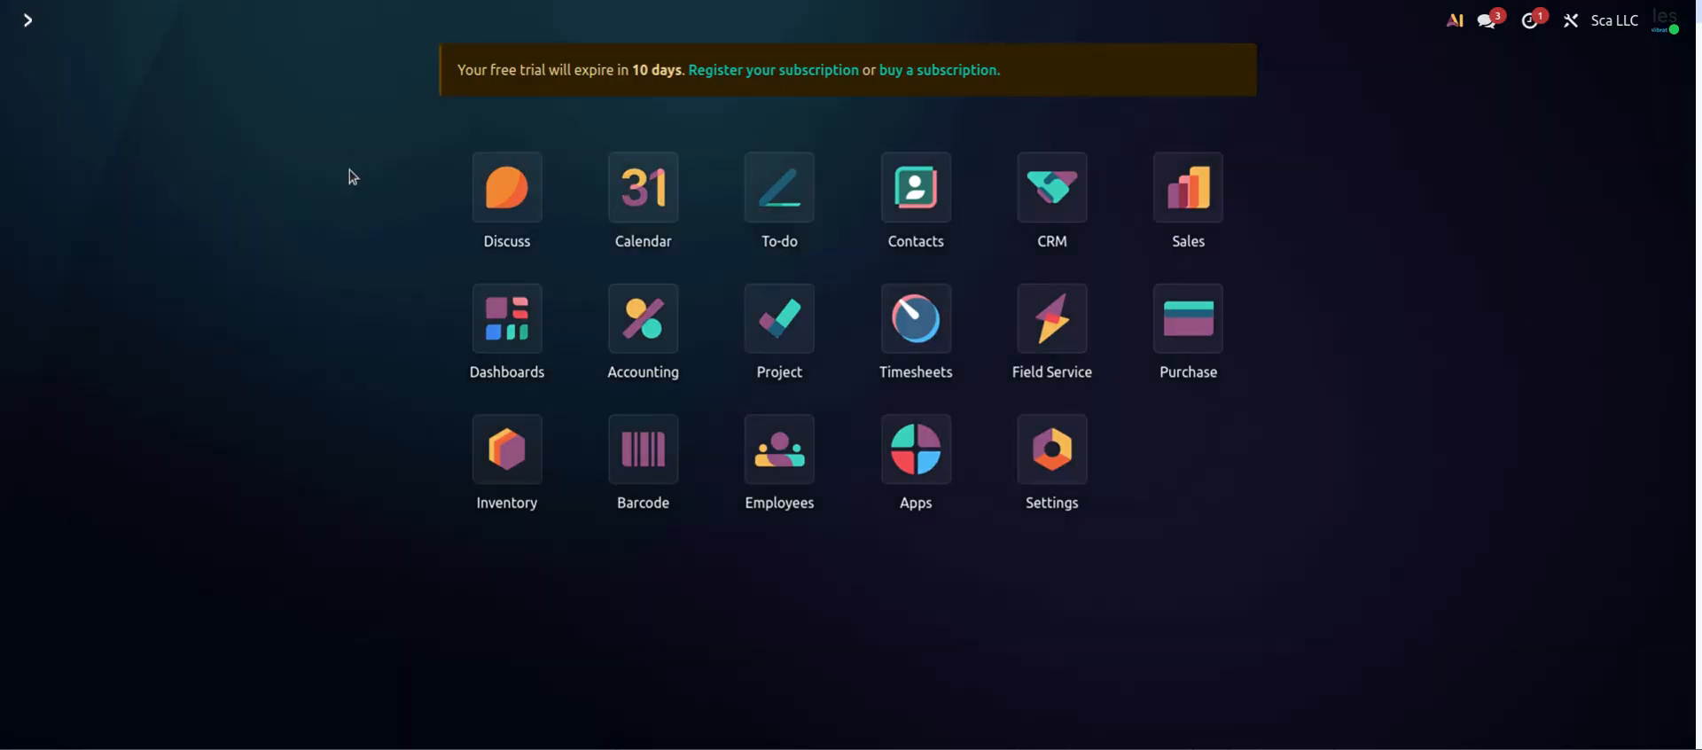
left_click(1038, 217)
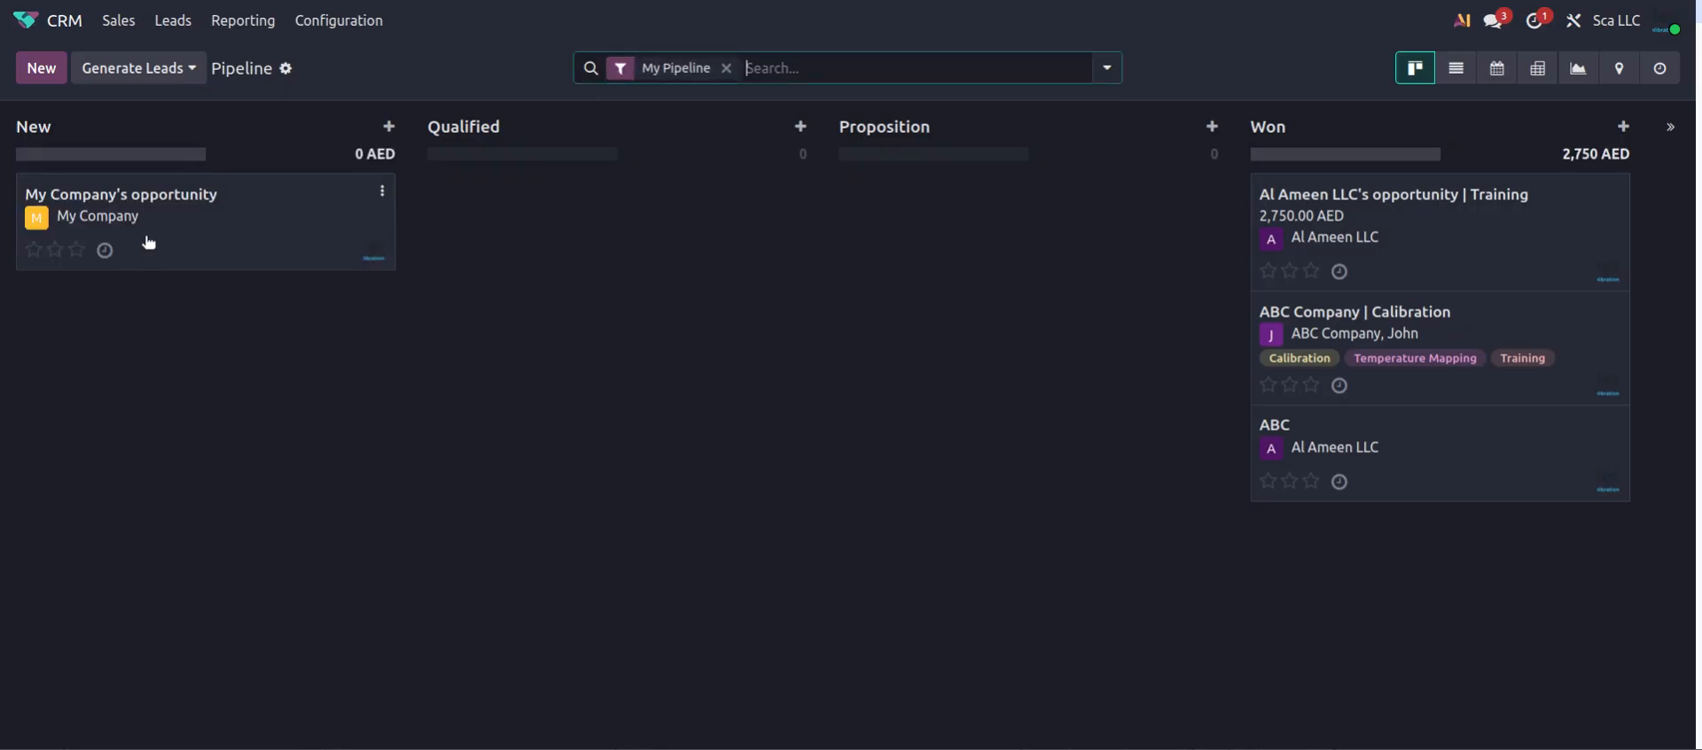
left_click(118, 20)
left_click(140, 174)
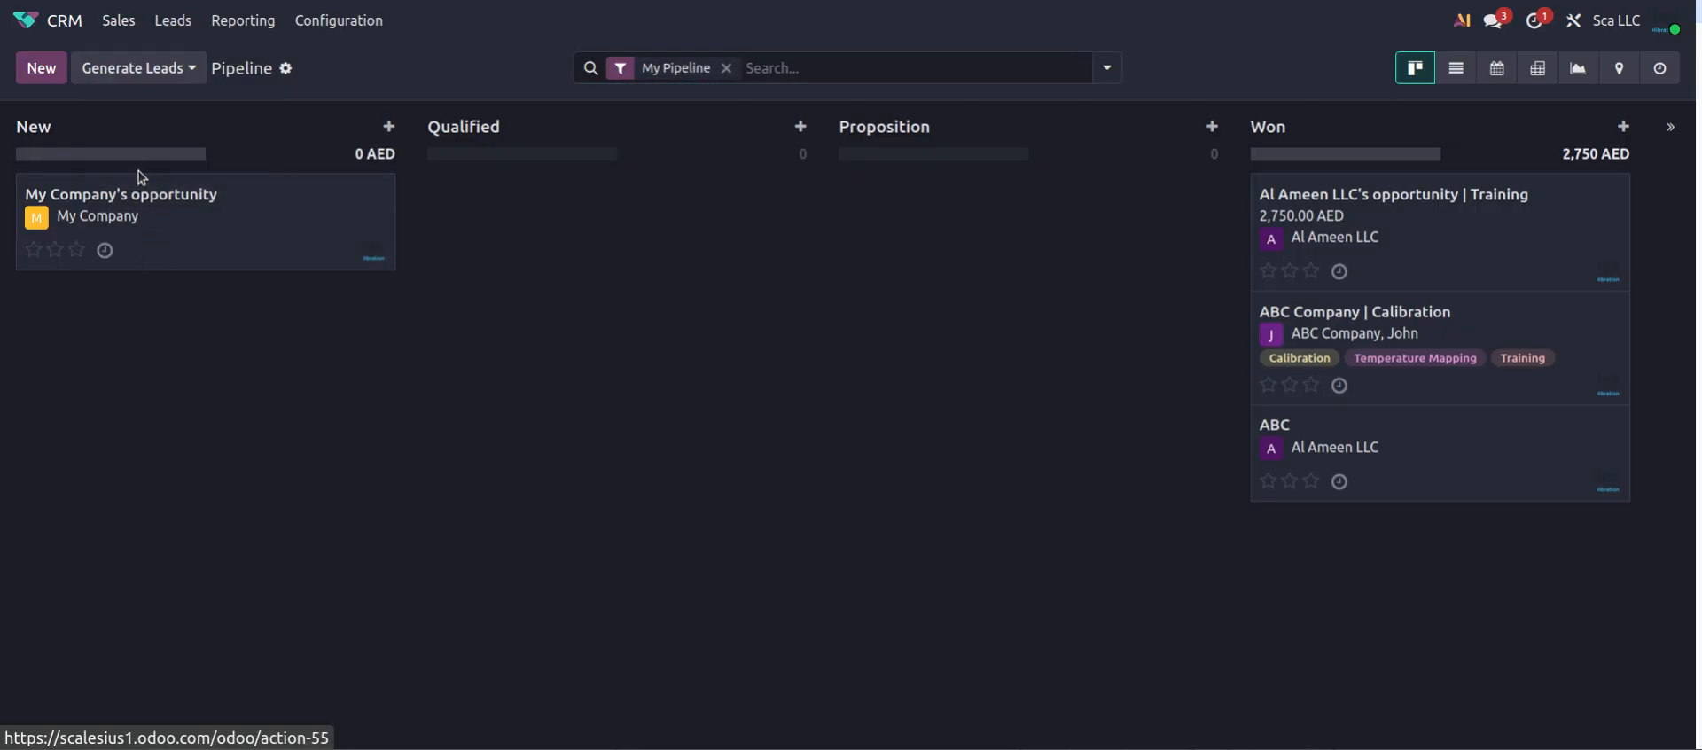
scroll(540, 383, "down", 1)
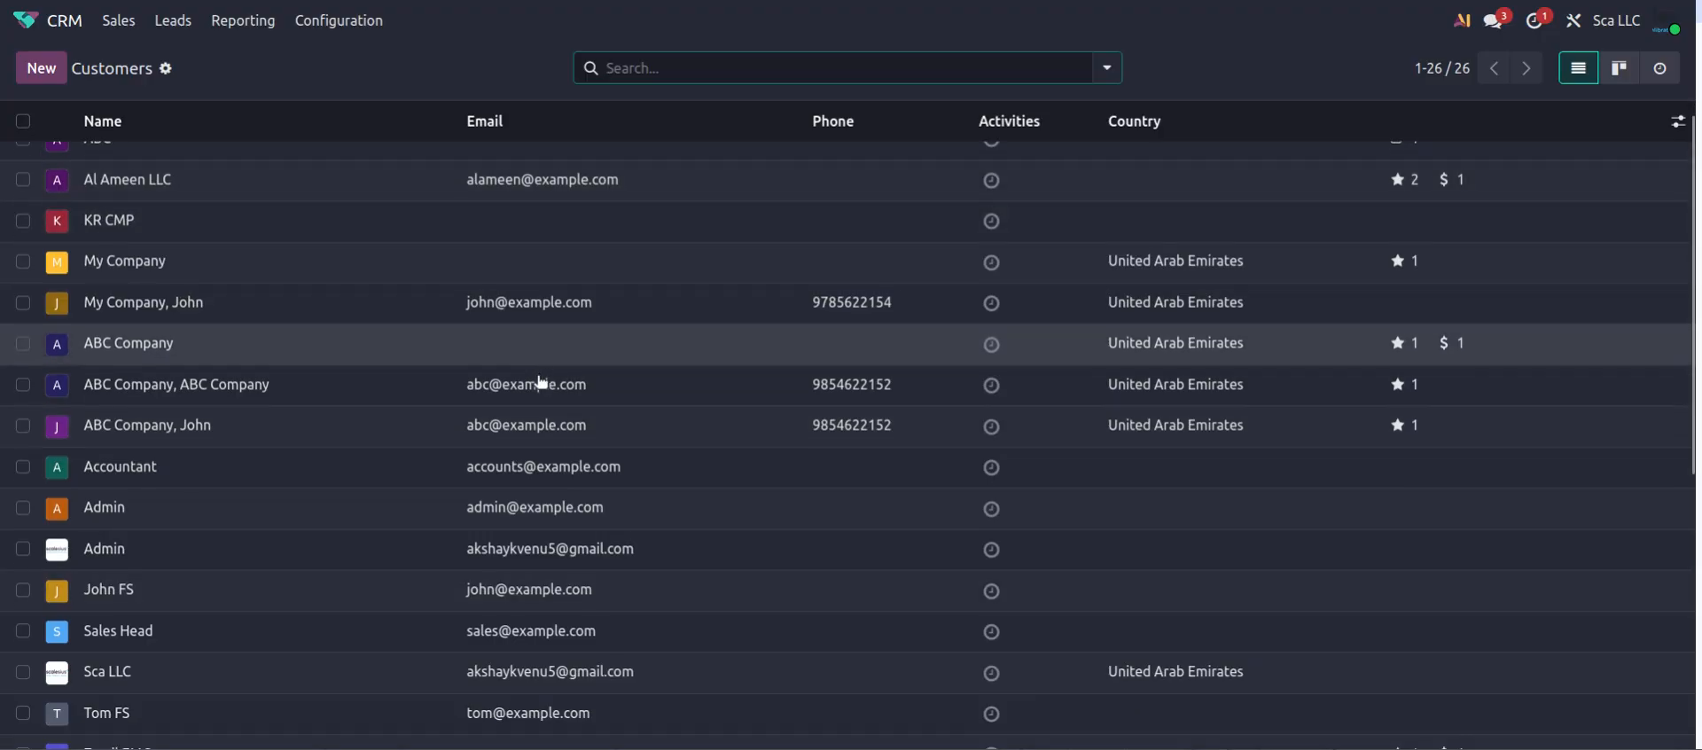
scroll(541, 383, "down", 5)
scroll(544, 381, "up", 6)
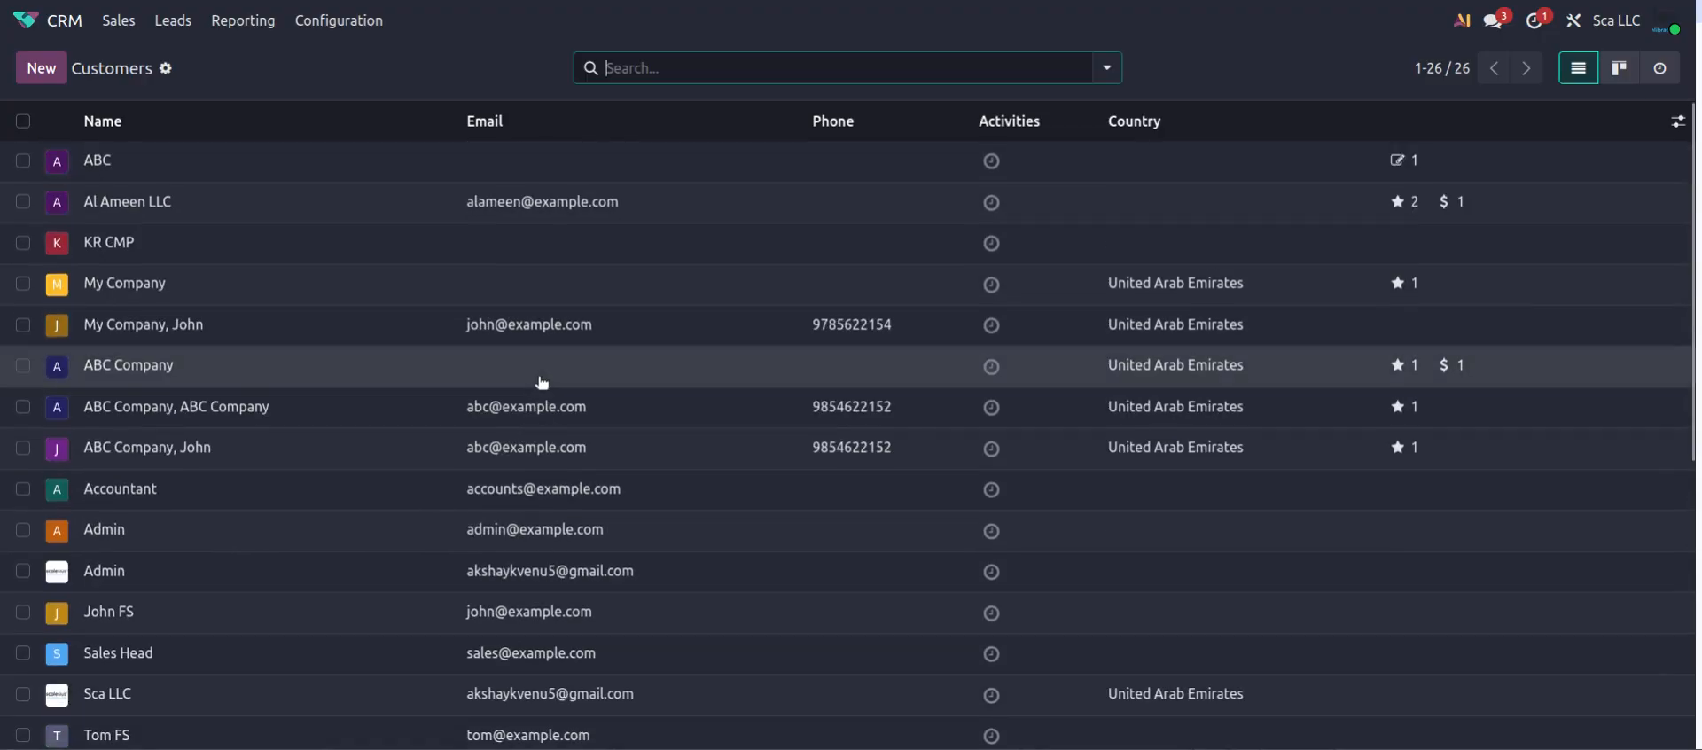
left_click(41, 64)
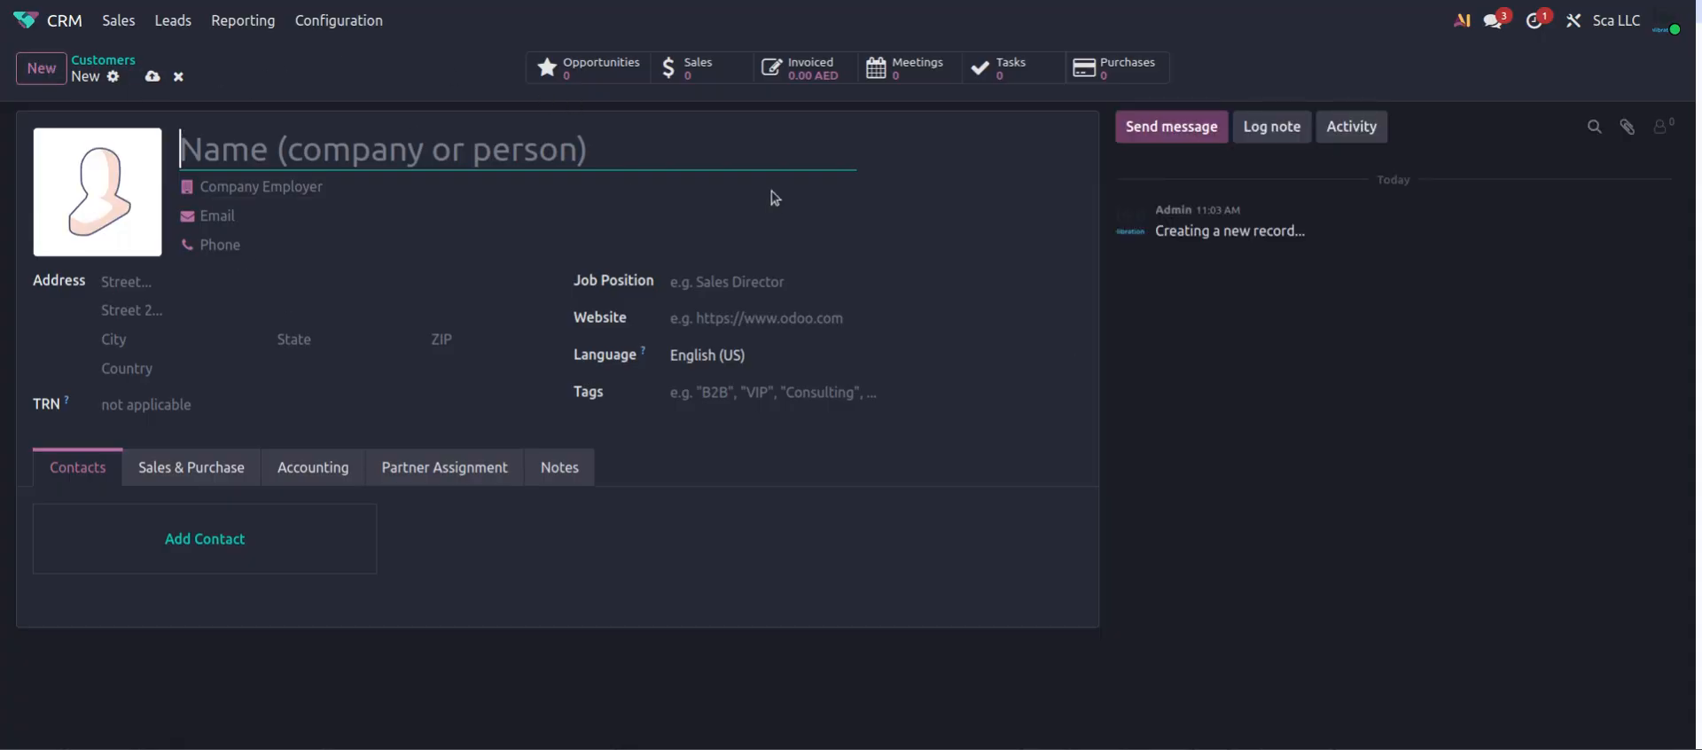
Switch to the Sales app, view the Customers list under Orders, and open a blank customer form from there.
left_click(25, 20)
left_click(1188, 188)
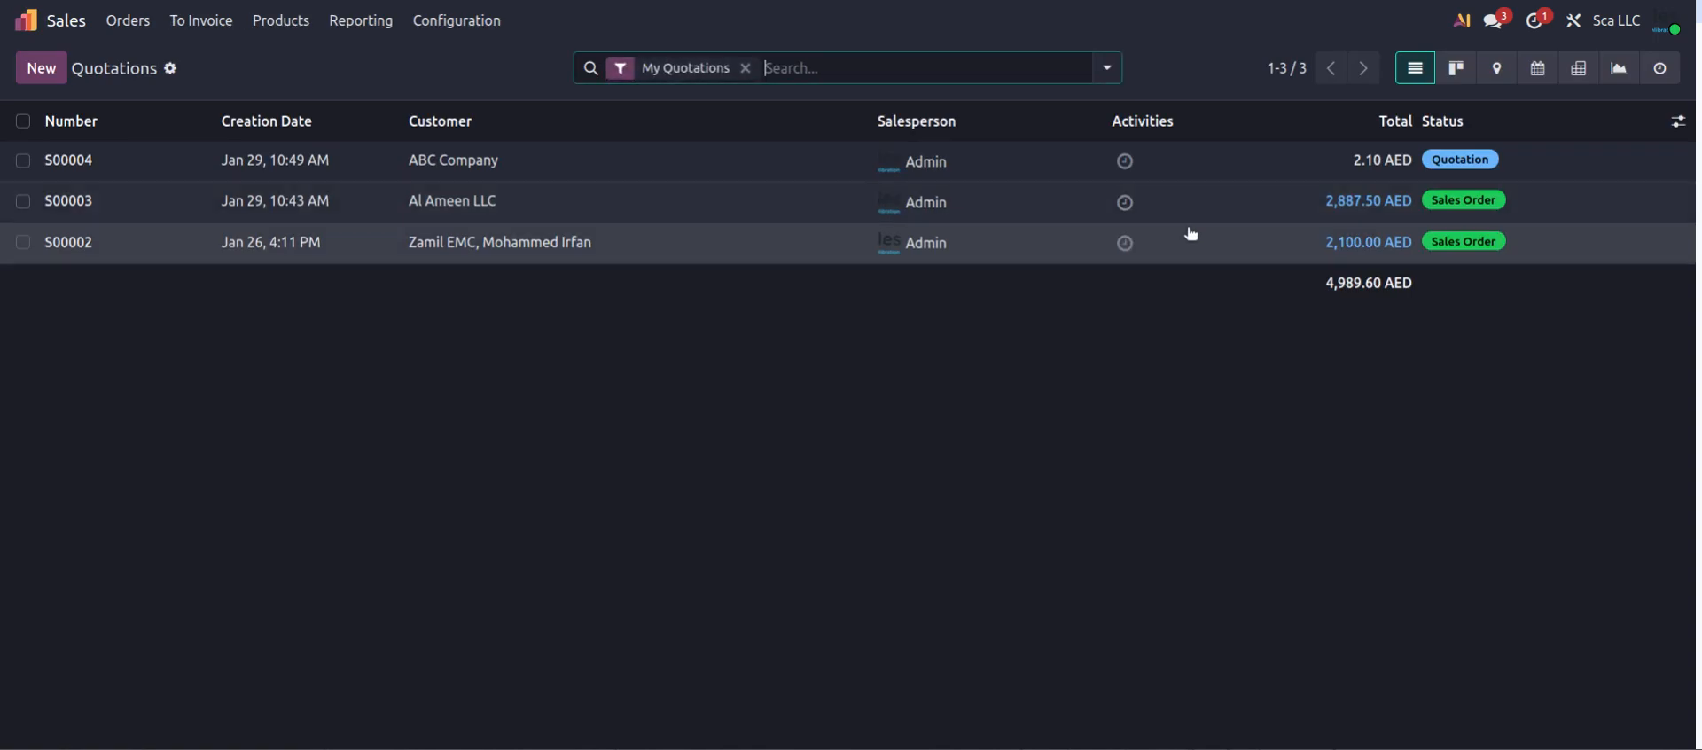
left_click(10, 17)
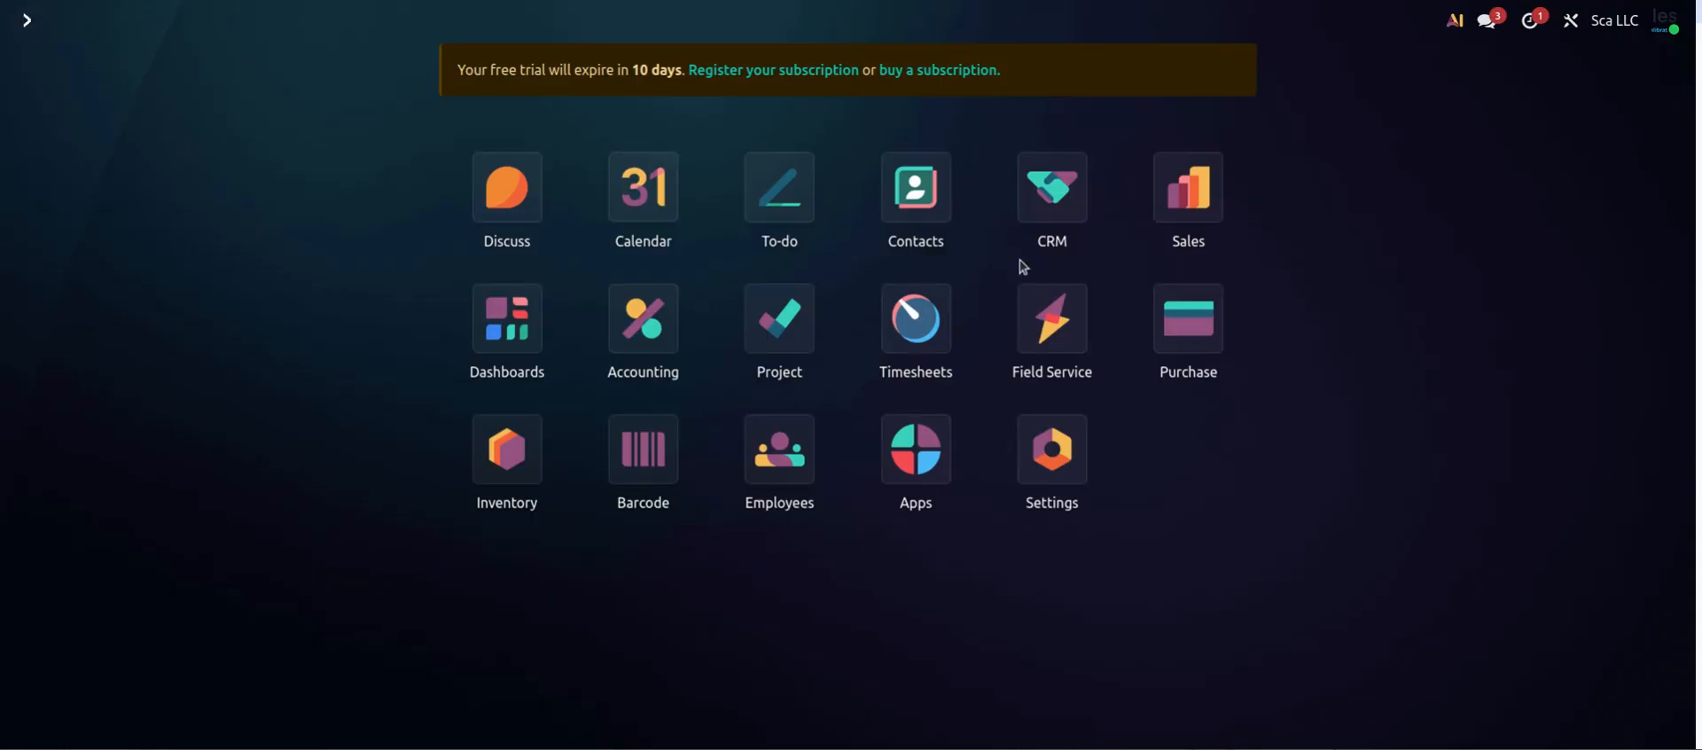
left_click(1187, 186)
left_click(129, 16)
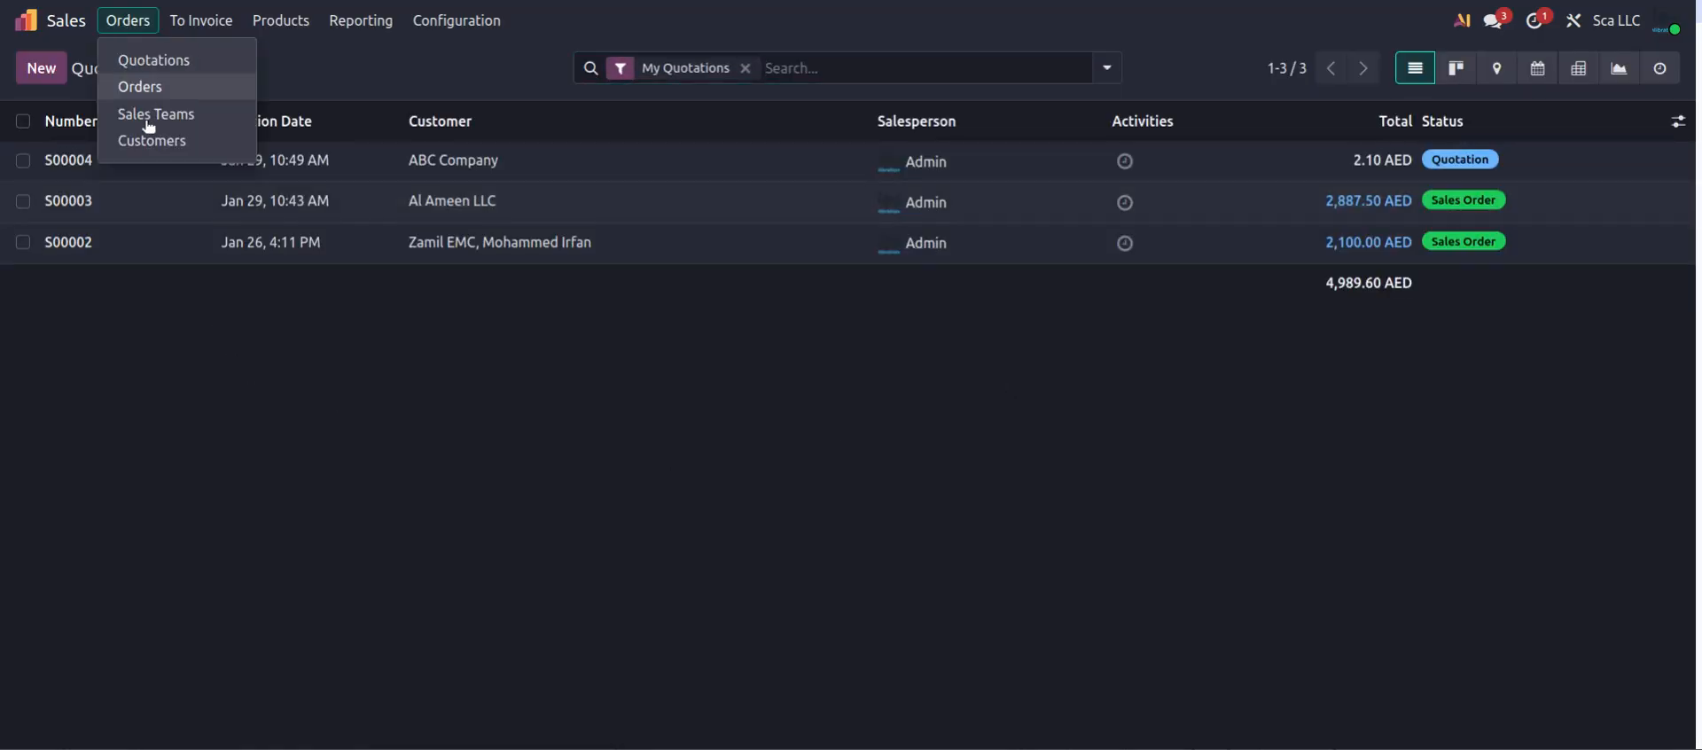
left_click(156, 140)
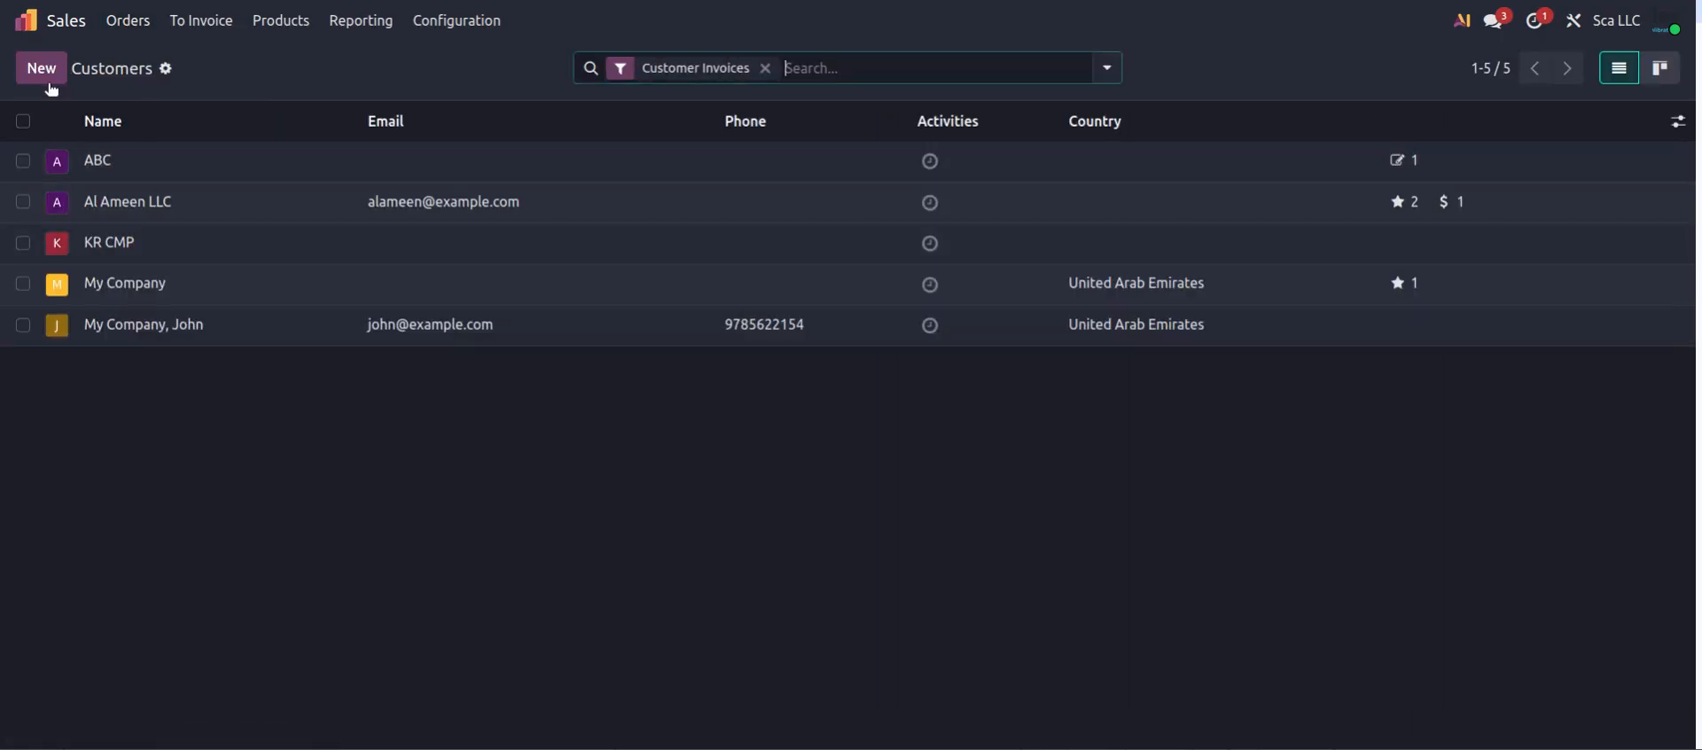
left_click(42, 71)
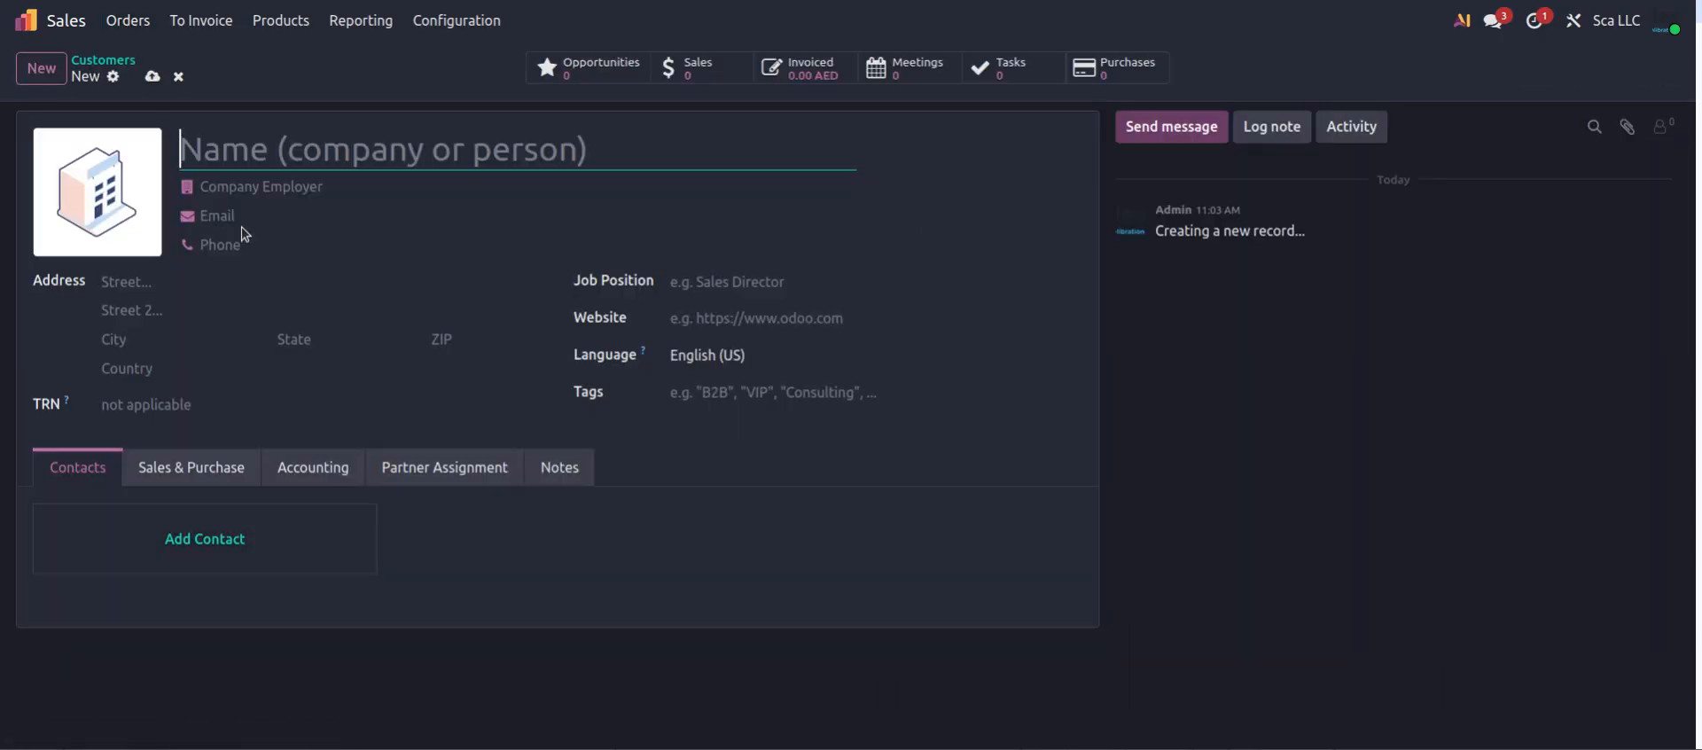
Switch to the CRM app, view My Company's opportunity in the pipeline, and return to the app overview.
left_click(27, 19)
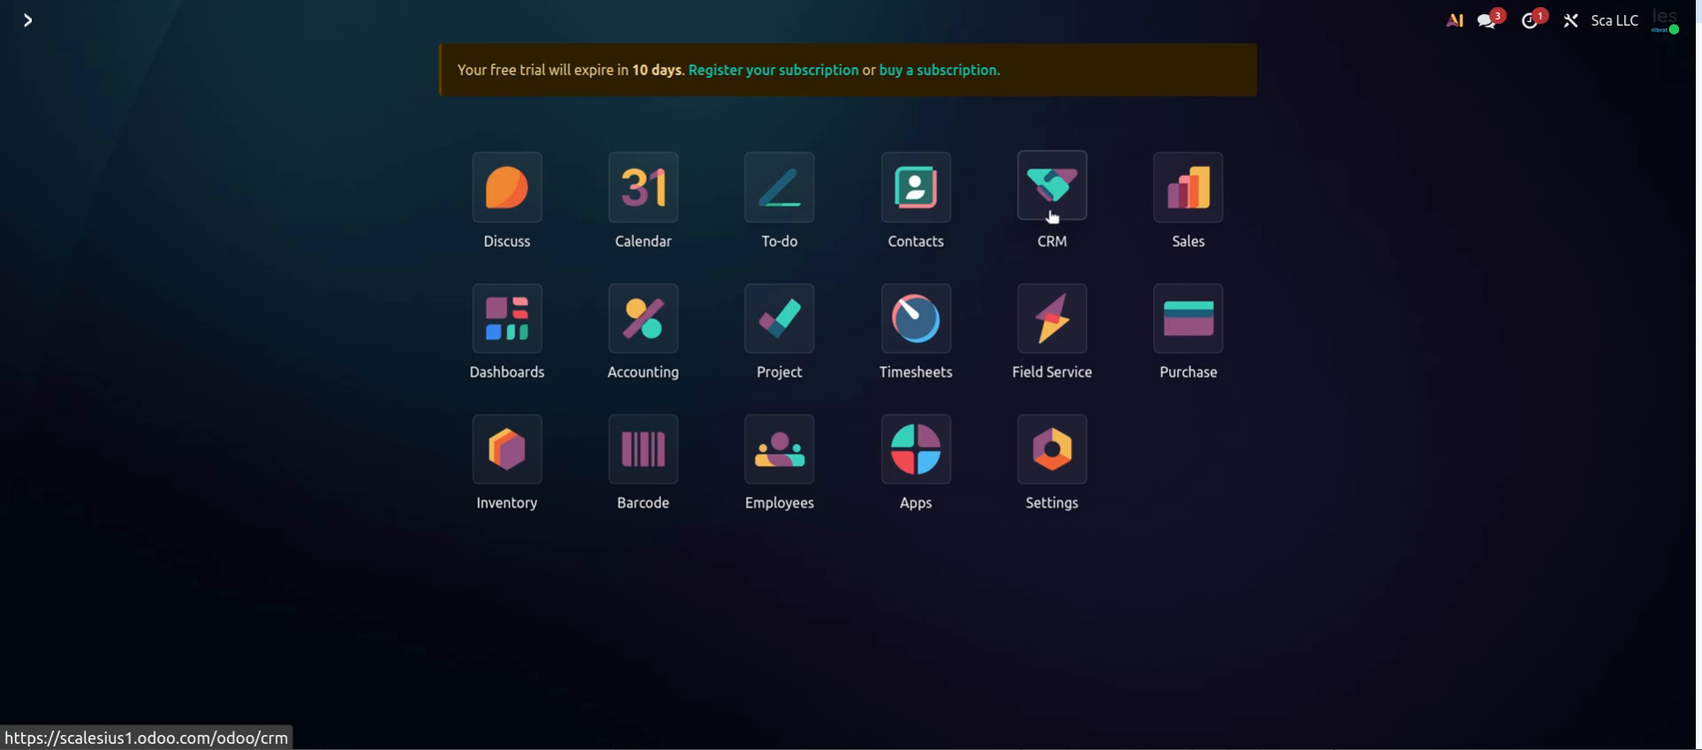
left_click(1051, 215)
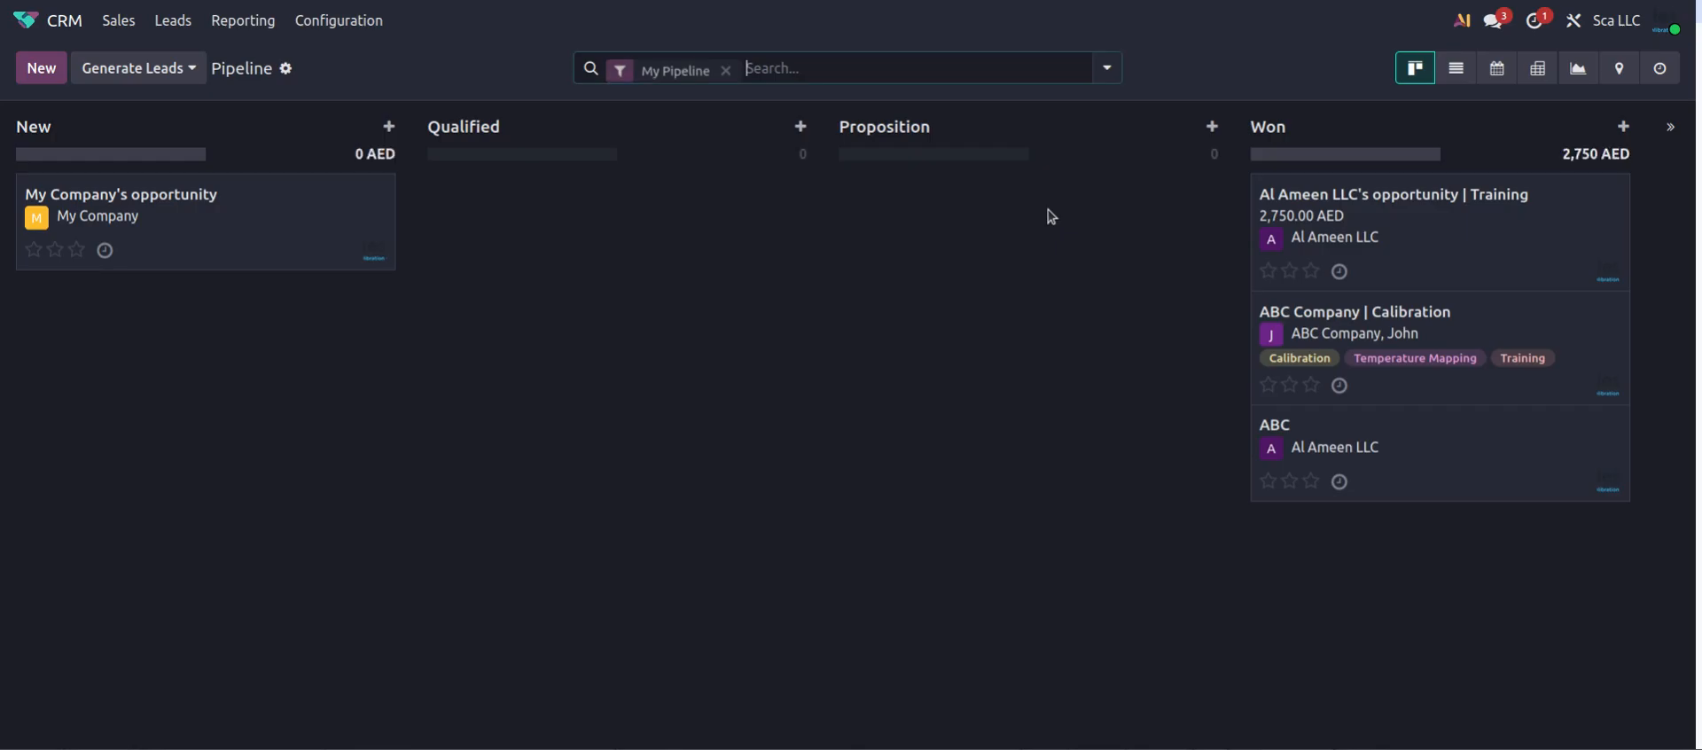
left_click(254, 221)
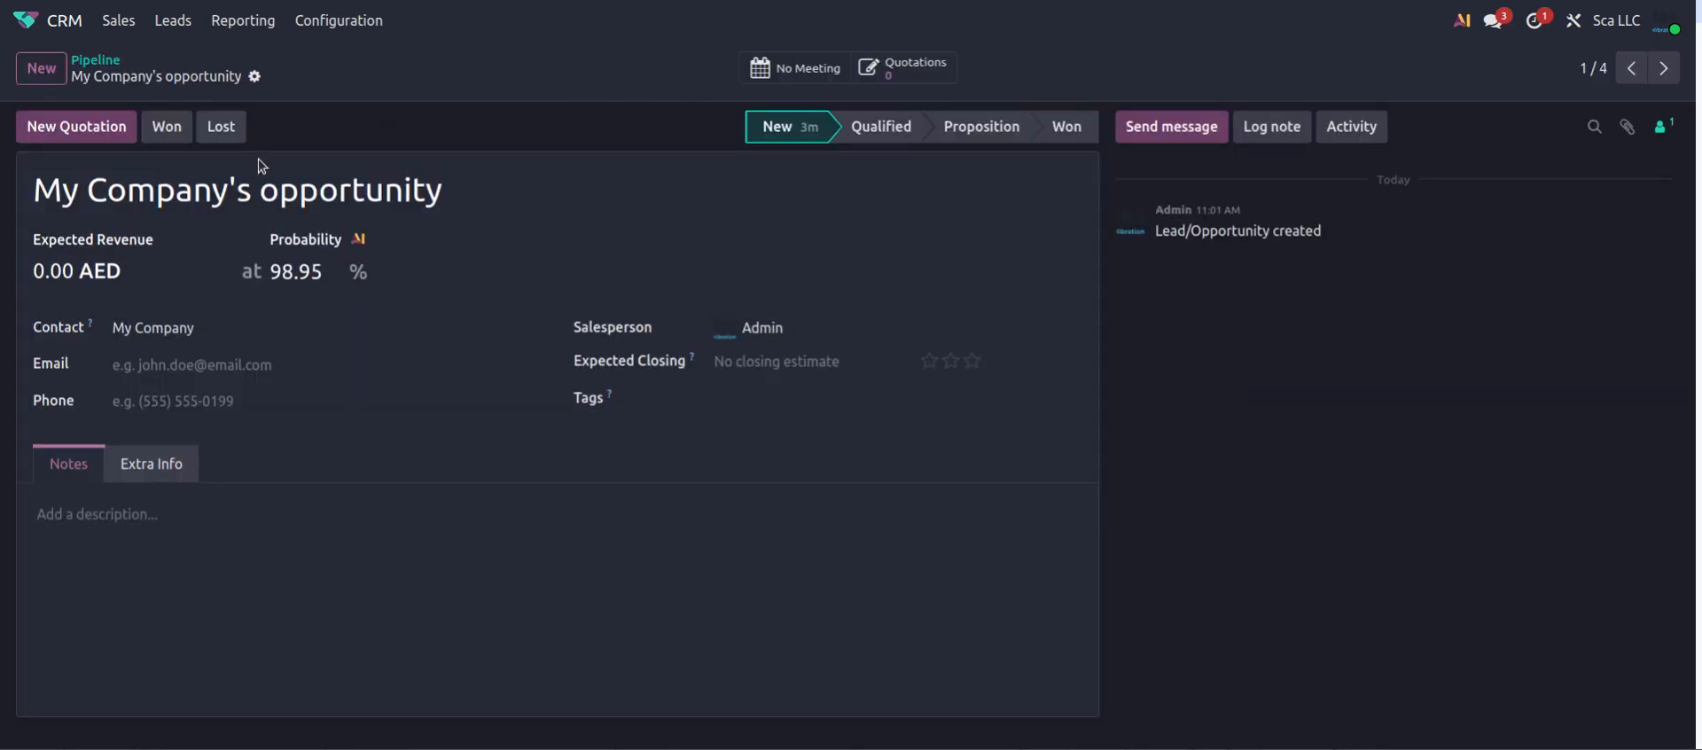
left_click(25, 20)
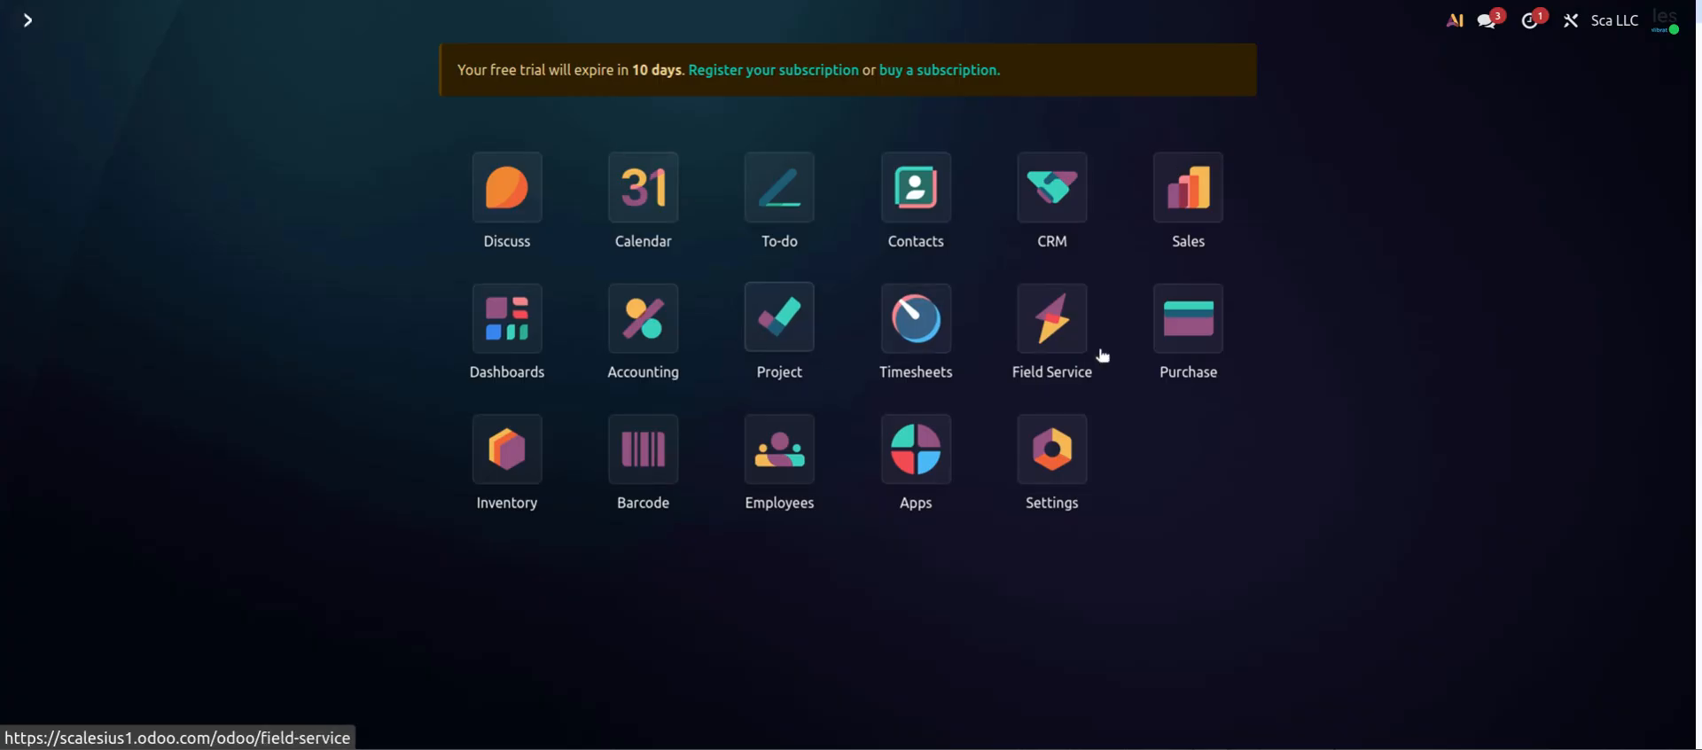